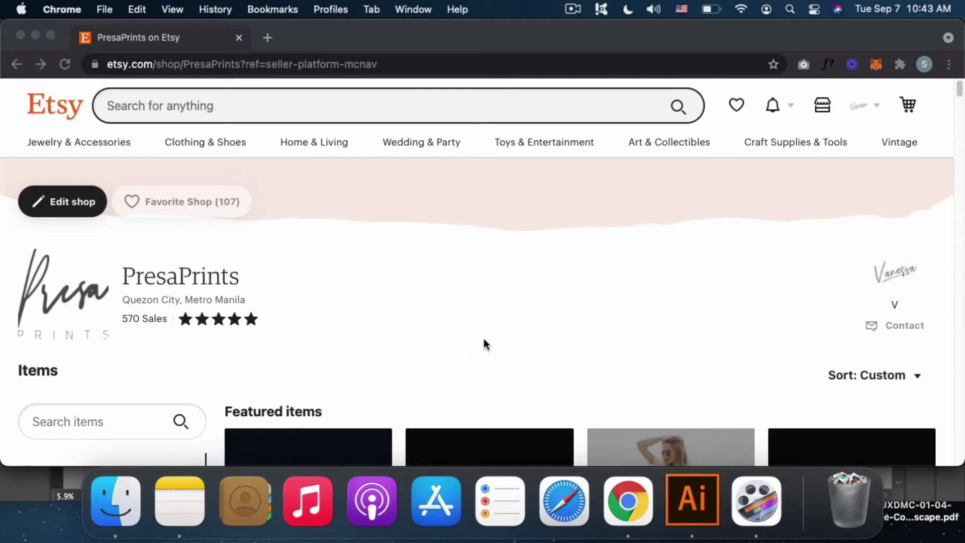
Step: Bring Illustrator forward and pan across the board of sample signature logos
{"action": "scroll", "coordinate": [528, 300], "scroll_direction": "down", "scroll_amount": 5}
{"action": "scroll", "coordinate": [529, 300], "scroll_direction": "down", "scroll_amount": 10}
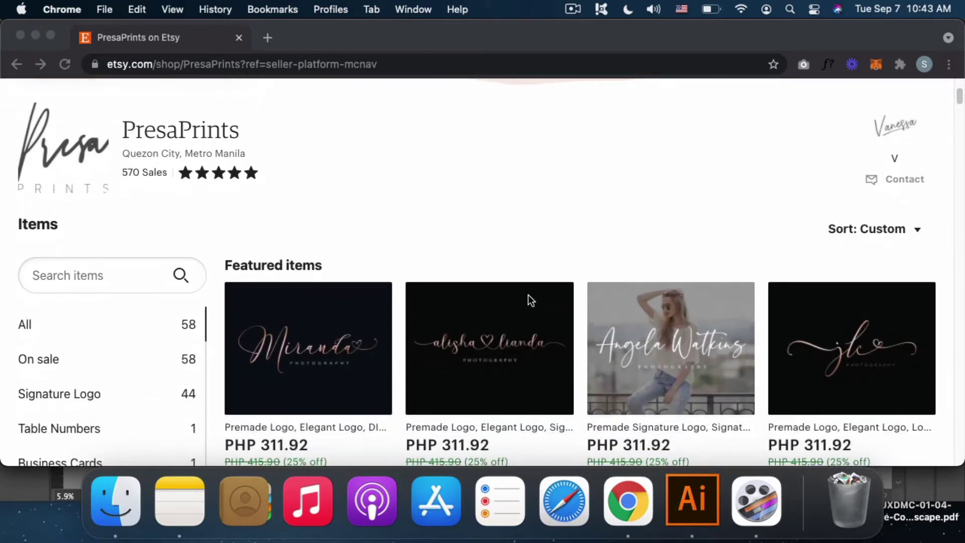
{"action": "scroll", "coordinate": [529, 297], "scroll_direction": "down", "scroll_amount": 10}
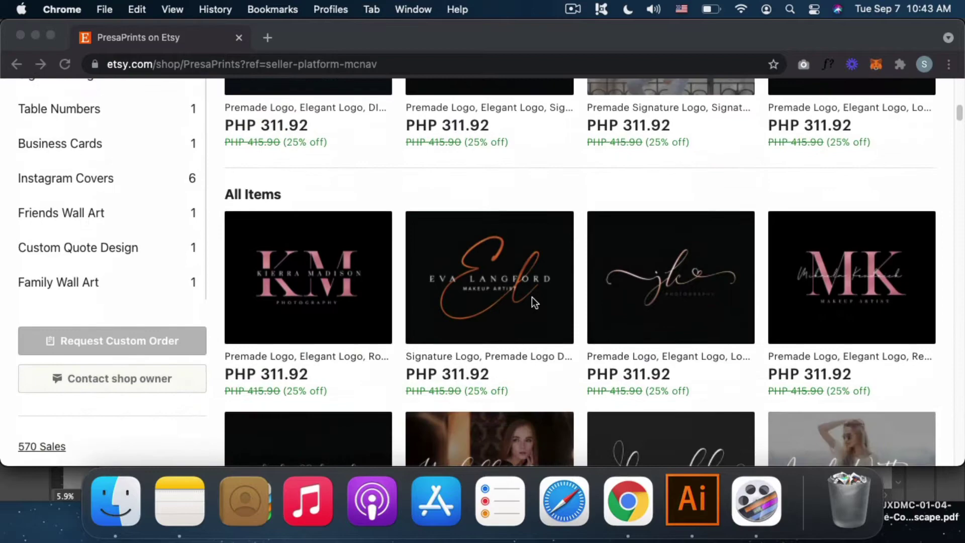
{"action": "scroll", "coordinate": [537, 302], "scroll_direction": "down", "scroll_amount": 4}
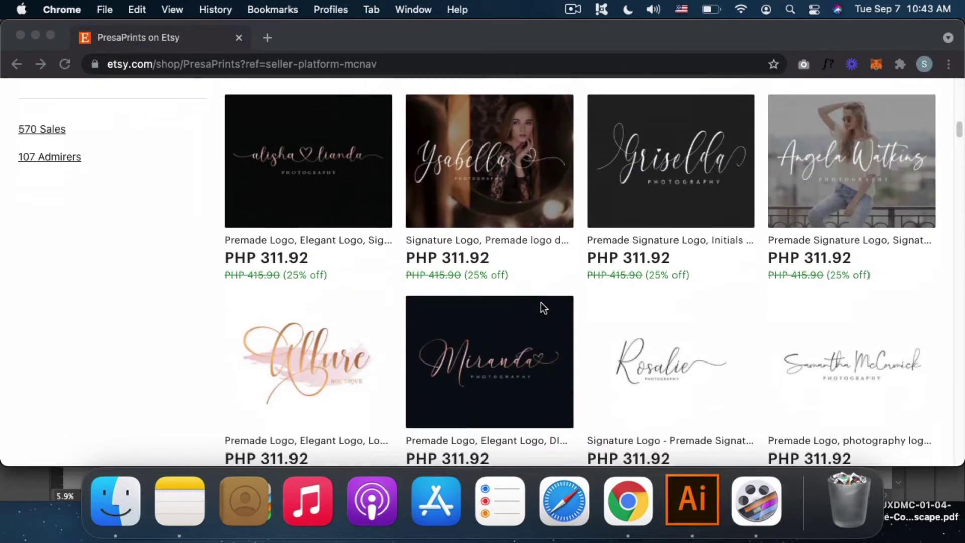
{"action": "scroll", "coordinate": [547, 307], "scroll_direction": "down", "scroll_amount": 16}
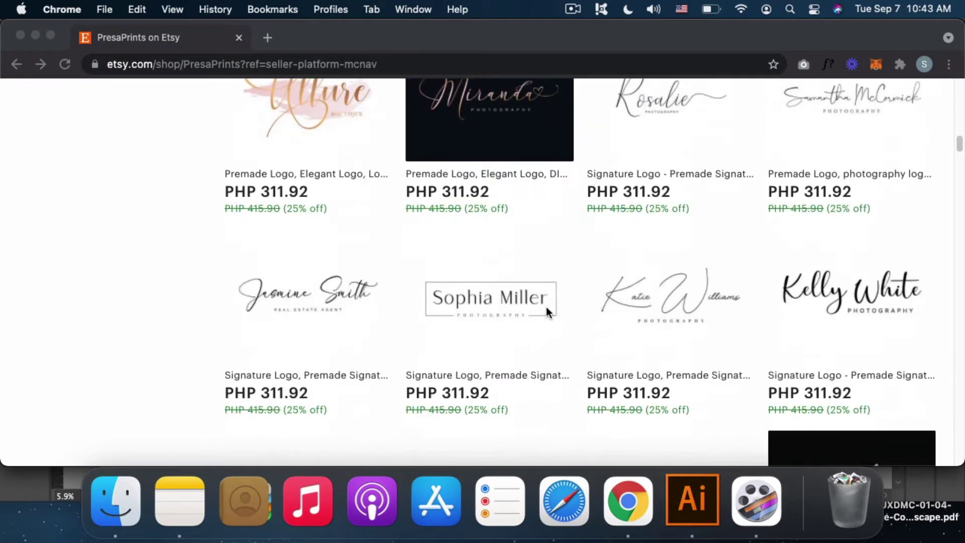
{"action": "left_click", "coordinate": [686, 492]}
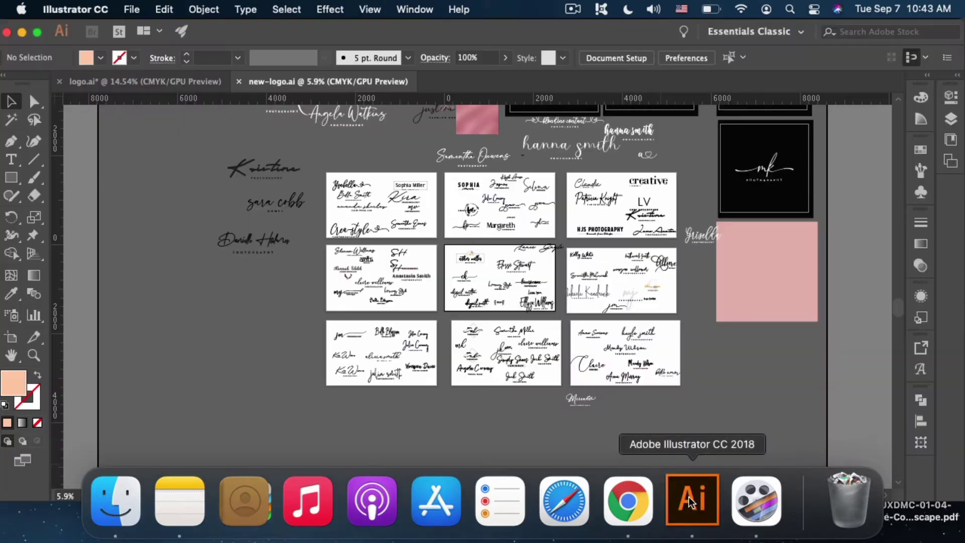
{"action": "scroll", "coordinate": [698, 382], "scroll_direction": "up", "scroll_amount": 5}
{"action": "scroll", "coordinate": [698, 382], "scroll_direction": "right", "scroll_amount": 3}
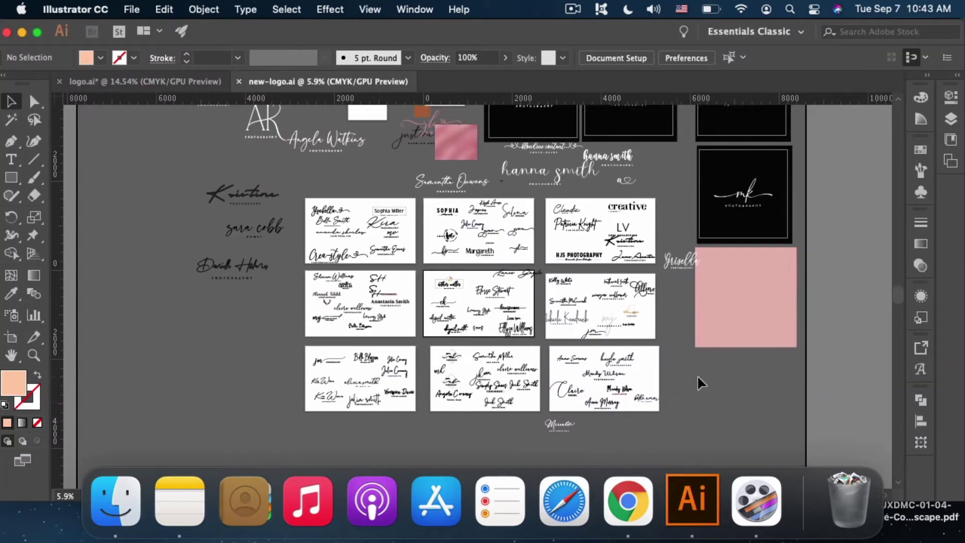
{"action": "scroll", "coordinate": [579, 218], "scroll_direction": "down", "scroll_amount": 2}
{"action": "scroll", "coordinate": [579, 218], "scroll_direction": "right", "scroll_amount": 3}
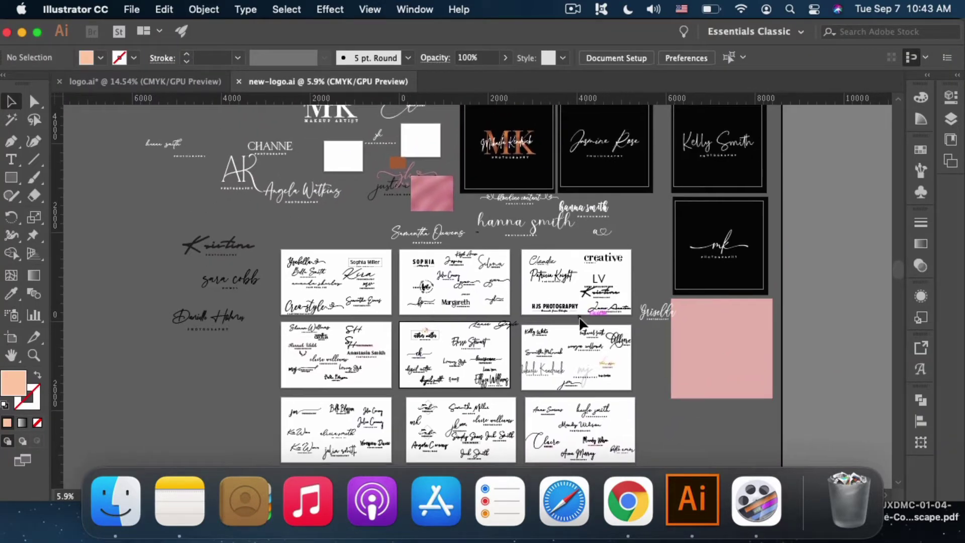
{"action": "scroll", "coordinate": [372, 236], "scroll_direction": "down", "scroll_amount": 1}
{"action": "scroll", "coordinate": [372, 236], "scroll_direction": "right", "scroll_amount": 1}
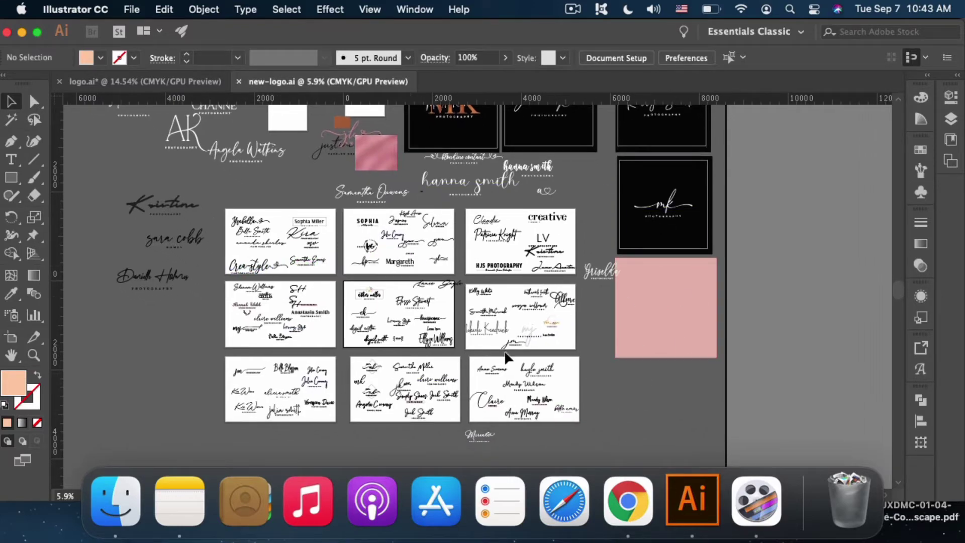
Step: Glance at the Etsy shop in Chrome, then flip between the logo.ai and new-logo.ai documents
{"action": "left_click", "coordinate": [627, 500]}
{"action": "scroll", "coordinate": [505, 281], "scroll_direction": "up", "scroll_amount": 10}
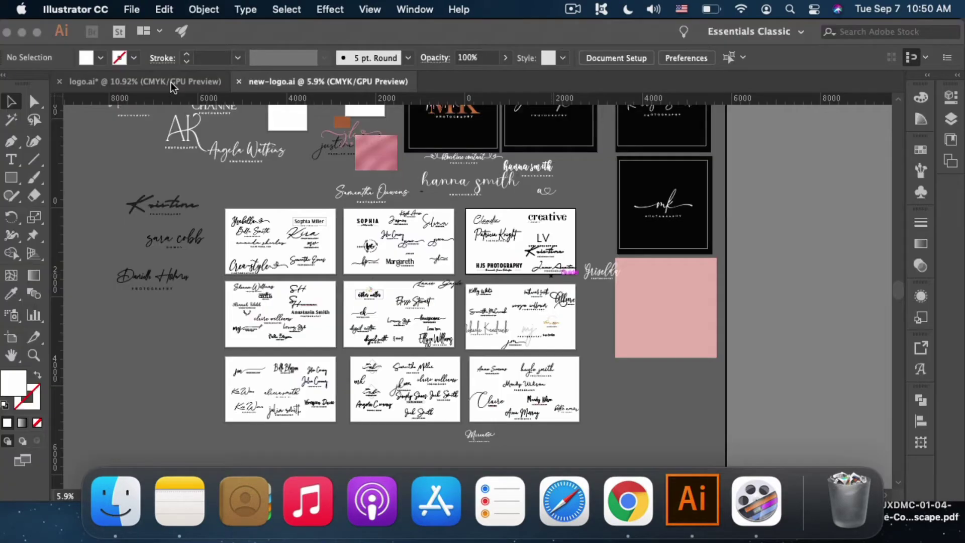
{"action": "left_click", "coordinate": [211, 83]}
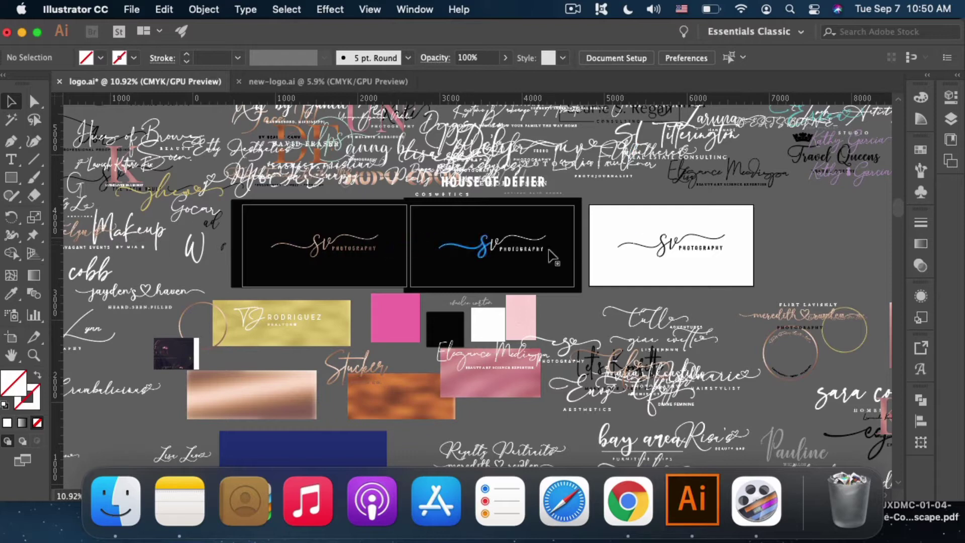
{"action": "left_click", "coordinate": [321, 81]}
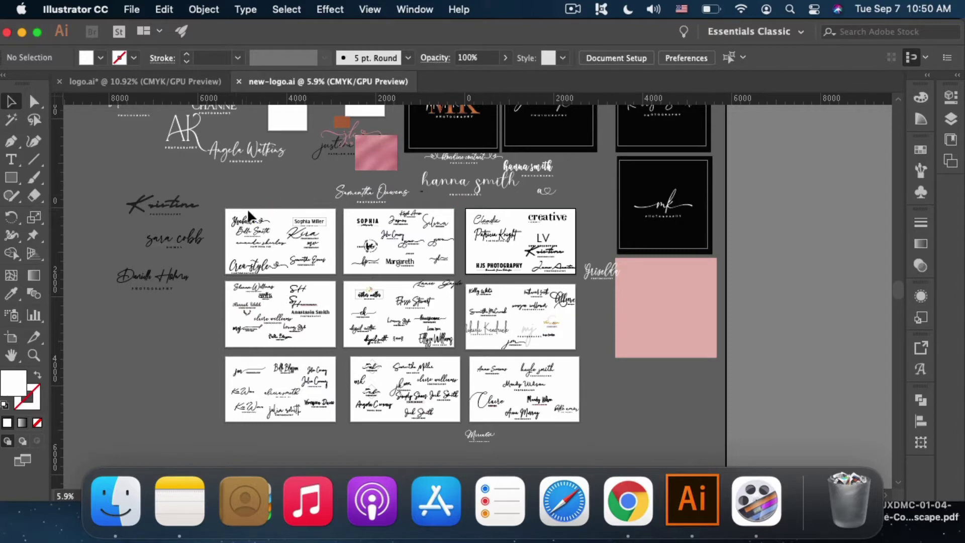
{"action": "left_click", "coordinate": [182, 90]}
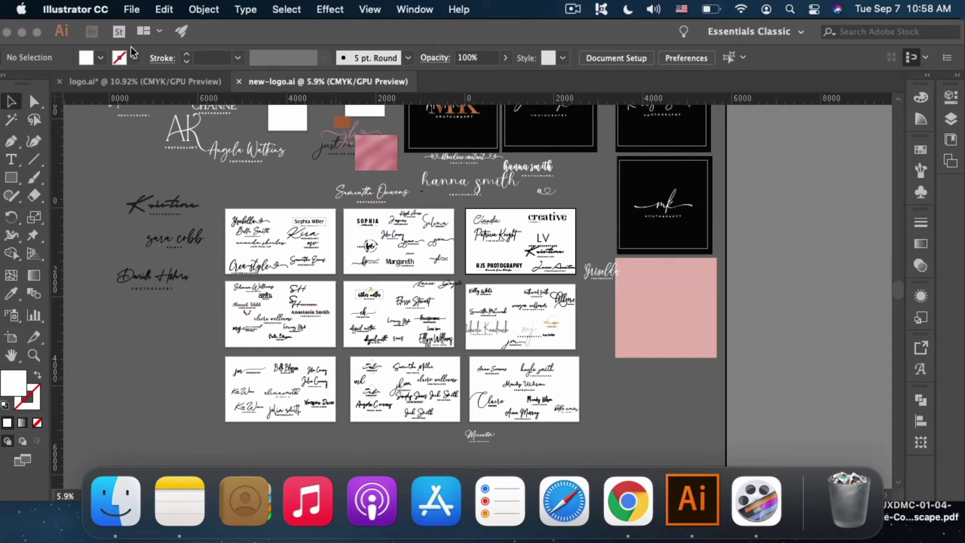
Step: Start a new Print document with its units set to Pixels
{"action": "left_click", "coordinate": [134, 11]}
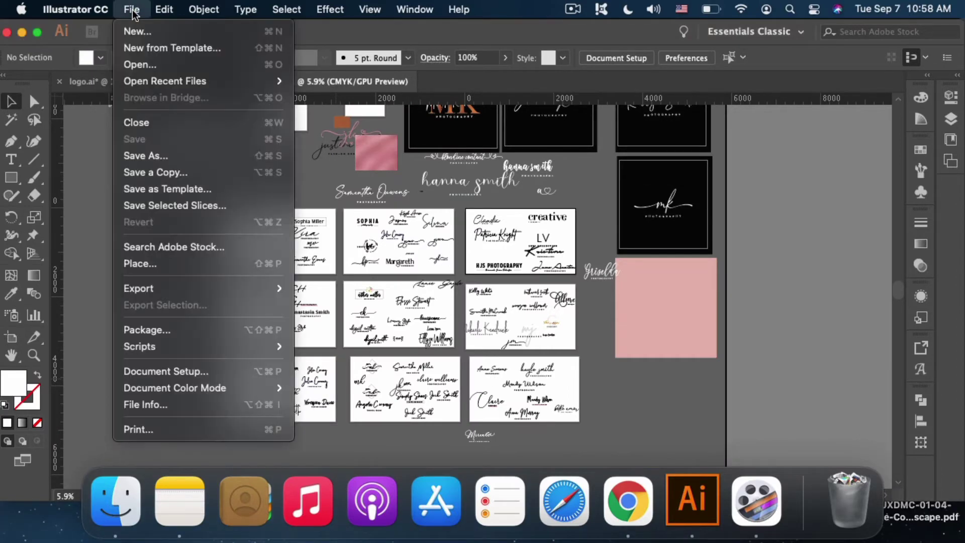
{"action": "left_click", "coordinate": [159, 32]}
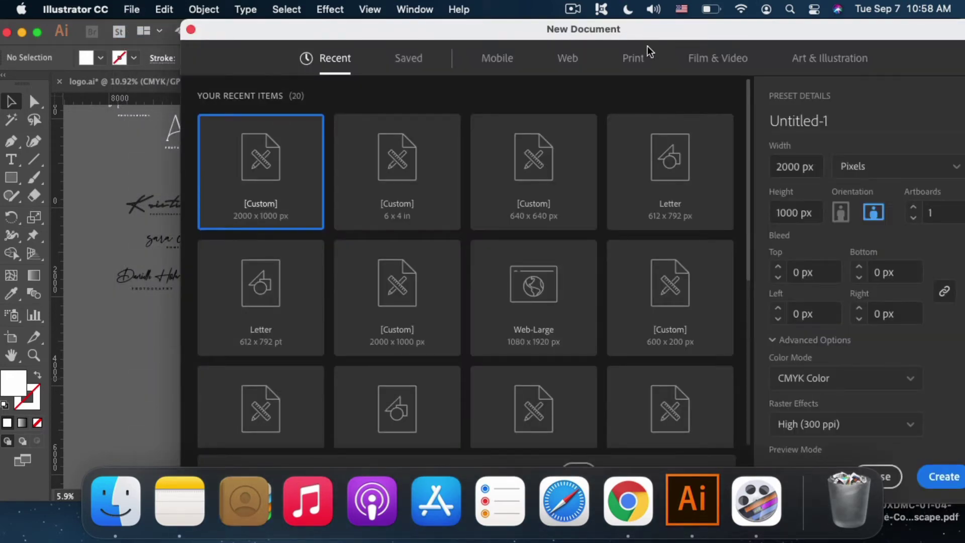
{"action": "left_click", "coordinate": [638, 59]}
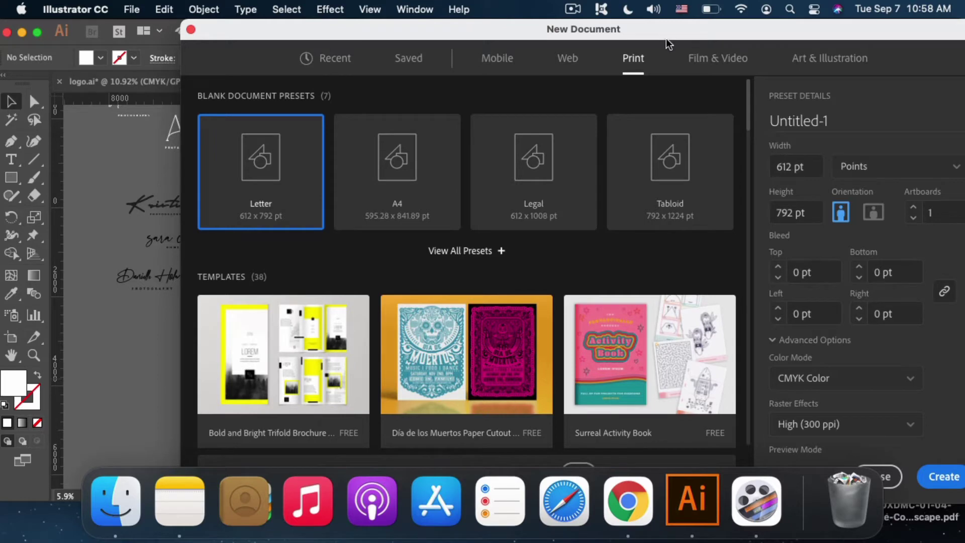
{"action": "scroll", "coordinate": [889, 156], "scroll_direction": "down", "scroll_amount": 1}
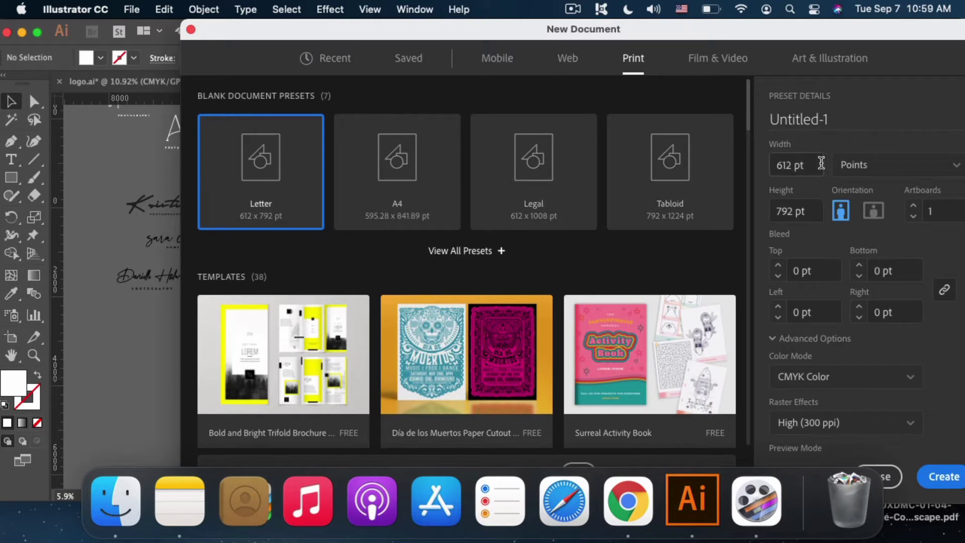
{"action": "left_click", "coordinate": [859, 164]}
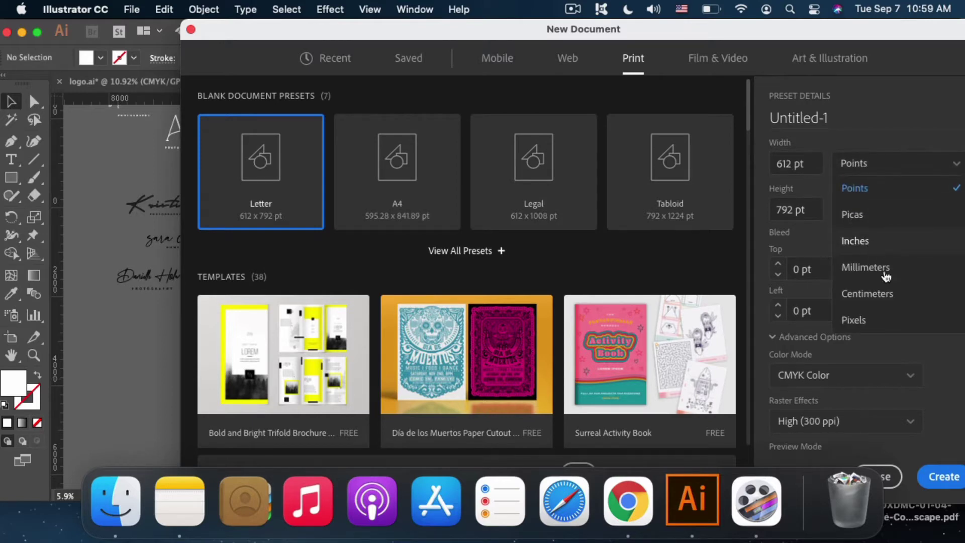
{"action": "scroll", "coordinate": [884, 302], "scroll_direction": "down", "scroll_amount": 1}
{"action": "left_click", "coordinate": [875, 308]}
Step: Set the document size to 2000 × 1000 px, landscape
{"action": "left_click", "coordinate": [777, 151]}
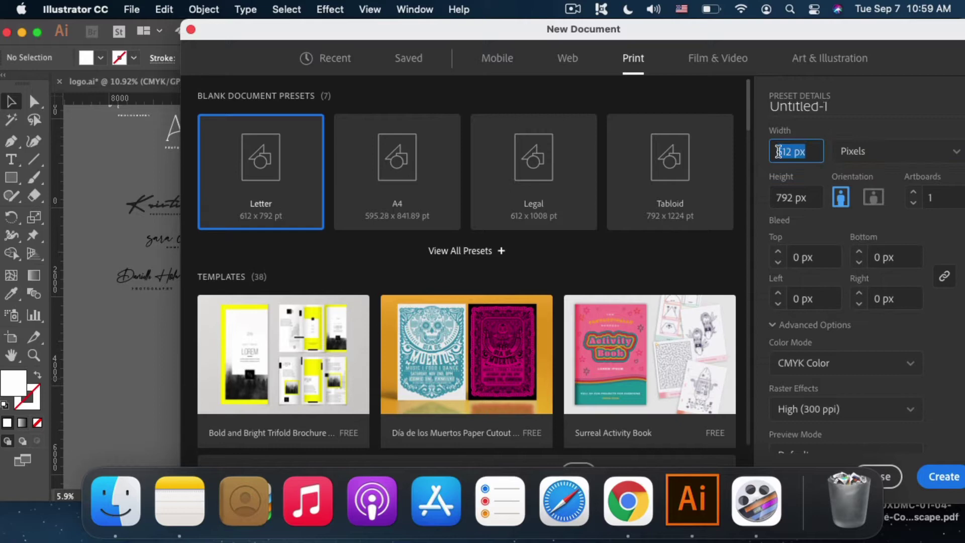
{"action": "key", "text": "BackSpace"}
{"action": "type", "text": "1000"}
{"action": "key", "text": "Tab"}
{"action": "type", "text": "10"}
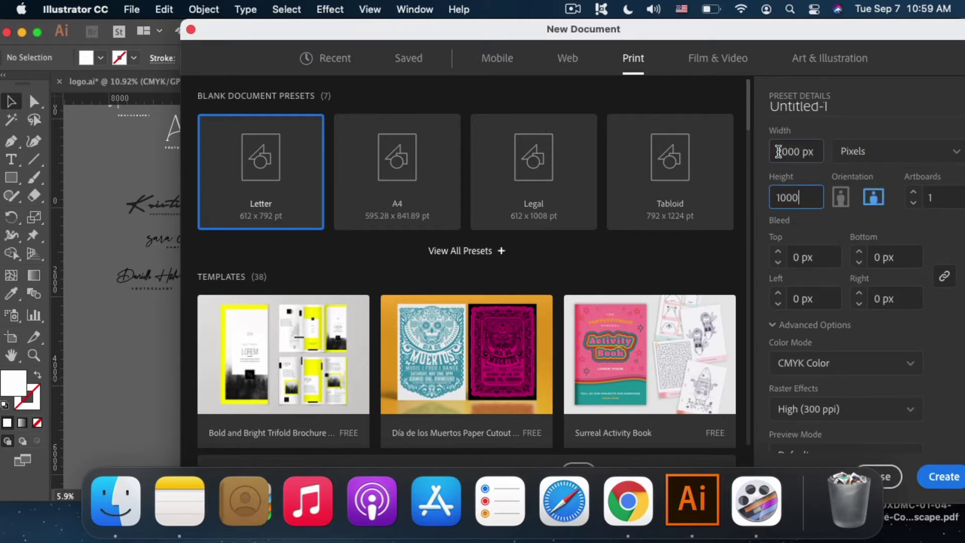
{"action": "left_click", "coordinate": [838, 221]}
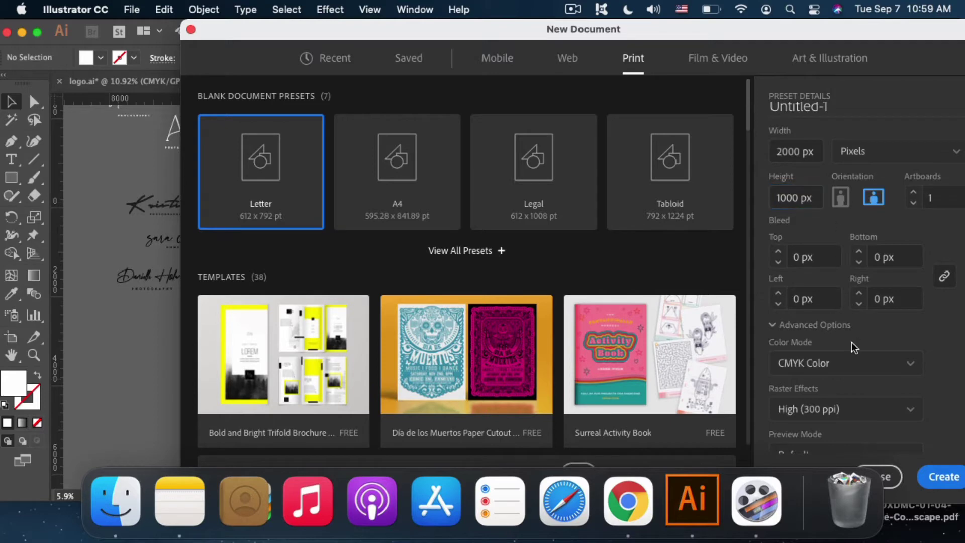
{"action": "scroll", "coordinate": [852, 346], "scroll_direction": "down", "scroll_amount": 2}
{"action": "scroll", "coordinate": [844, 339], "scroll_direction": "down", "scroll_amount": 1}
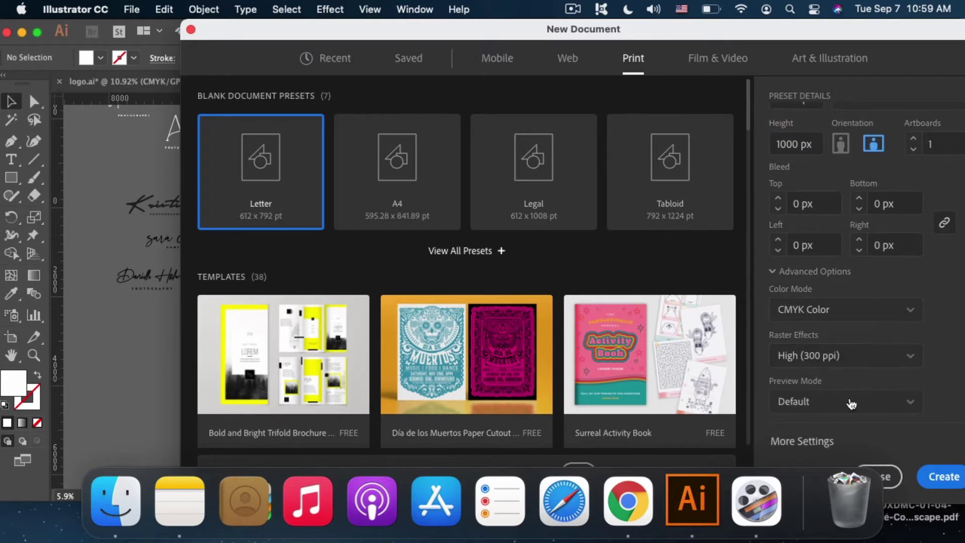
Step: Name the document new-logov2 and create it
{"action": "left_click", "coordinate": [832, 442]}
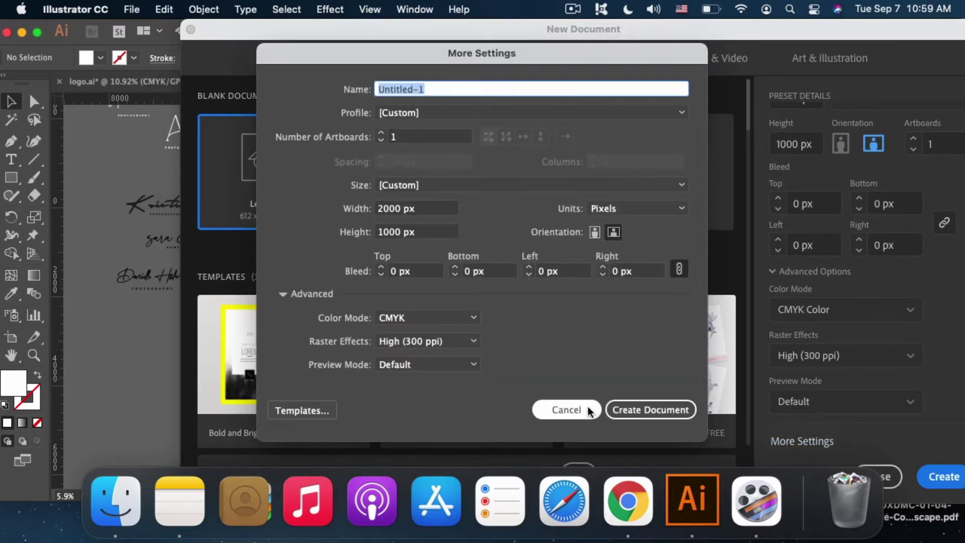
{"action": "left_click", "coordinate": [566, 409]}
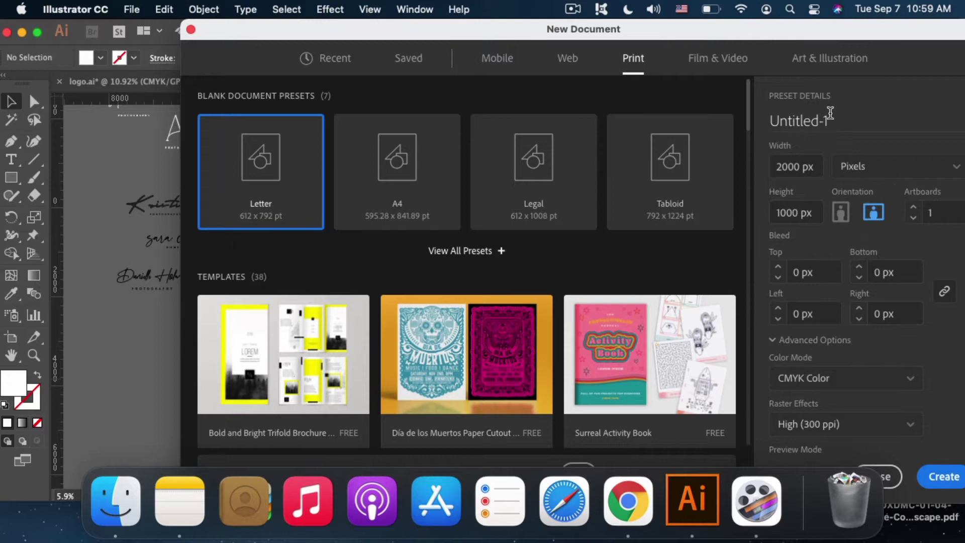
{"action": "left_click", "coordinate": [830, 113]}
{"action": "type", "text": "new-logov2"}
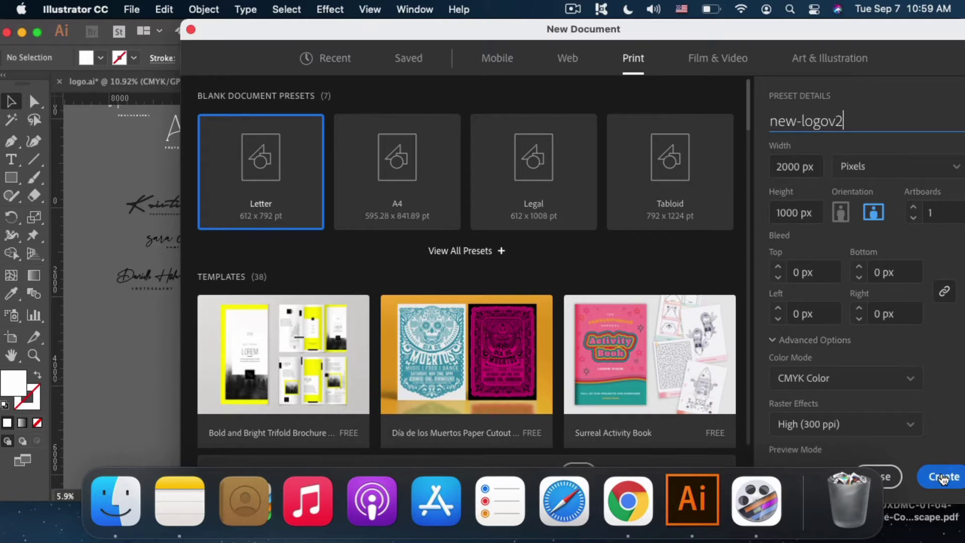
{"action": "left_click", "coordinate": [944, 477]}
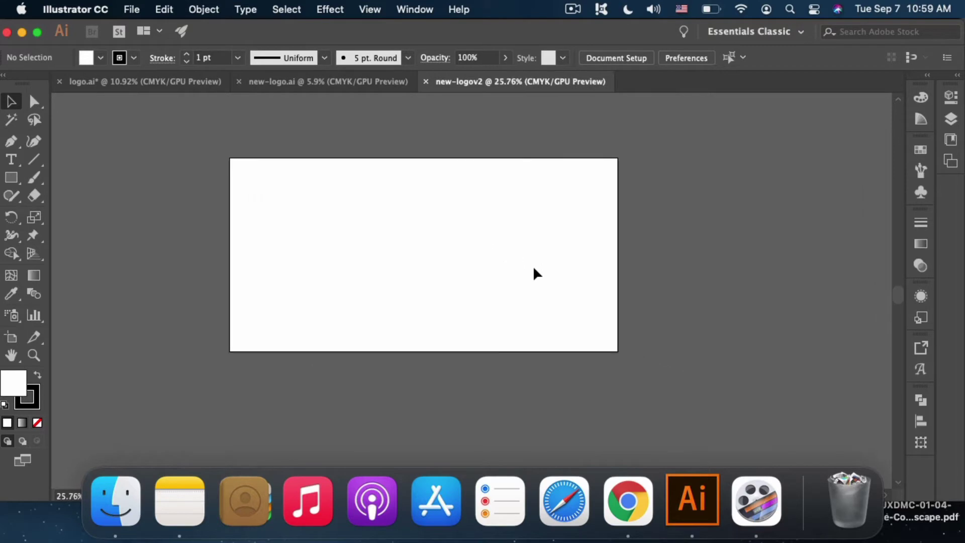
Step: In artboard editing, Option-drag two copies of the 2000 × 1000 artboard to the right
{"action": "left_click", "coordinate": [612, 59]}
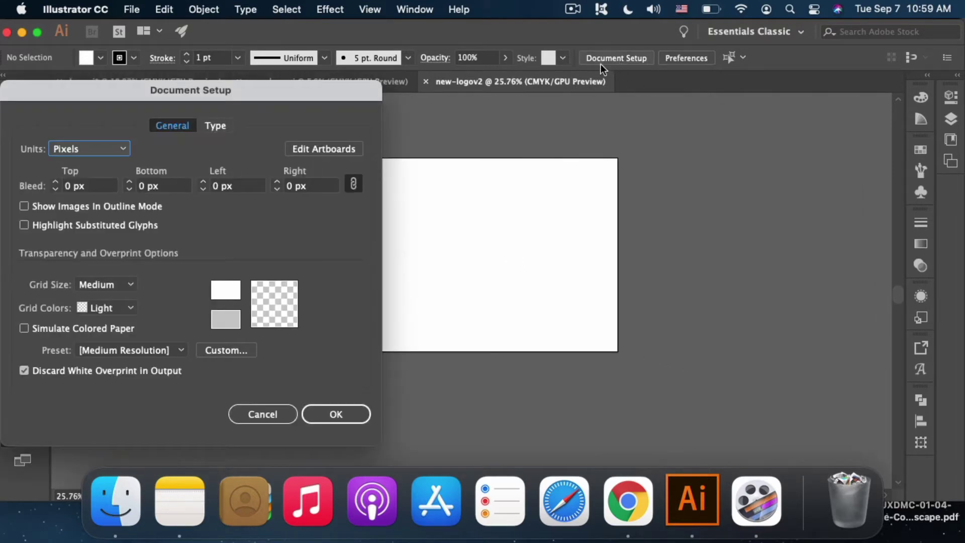
{"action": "left_click", "coordinate": [340, 150]}
{"action": "scroll", "coordinate": [409, 182], "scroll_direction": "right", "scroll_amount": 3}
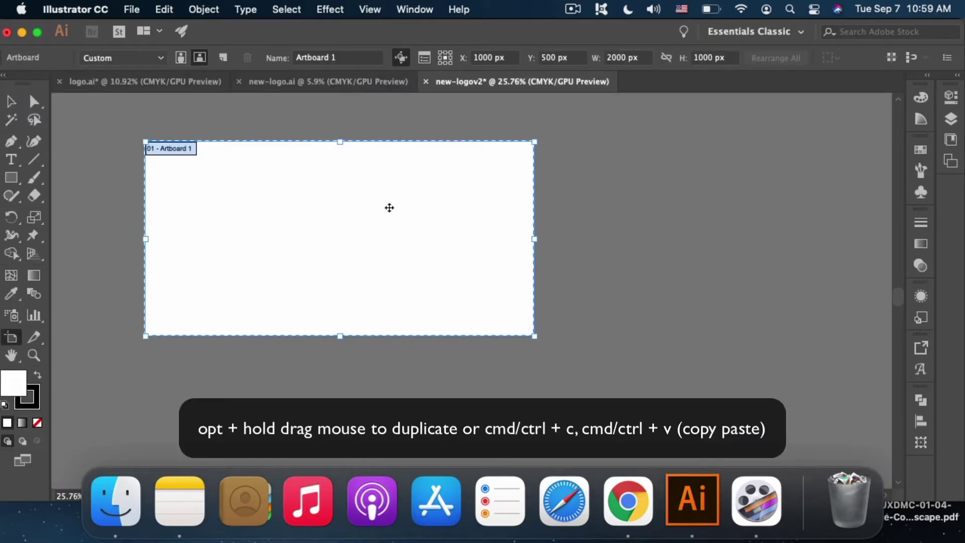
{"action": "scroll", "coordinate": [389, 207], "scroll_direction": "down", "scroll_amount": 3}
{"action": "left_click_drag", "start_coordinate": [334, 221], "coordinate": [620, 218]}
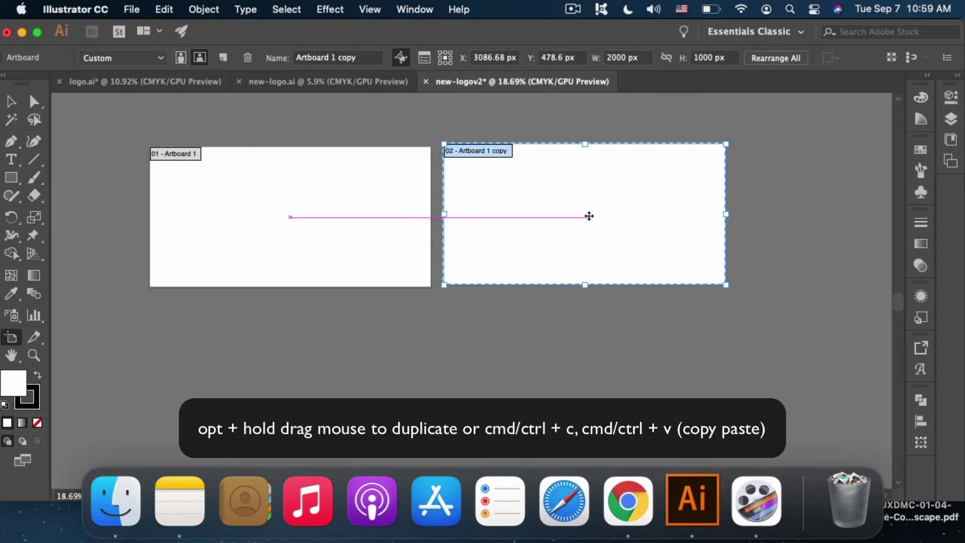
{"action": "scroll", "coordinate": [589, 216], "scroll_direction": "right", "scroll_amount": 2}
{"action": "left_click_drag", "start_coordinate": [535, 211], "coordinate": [809, 214]}
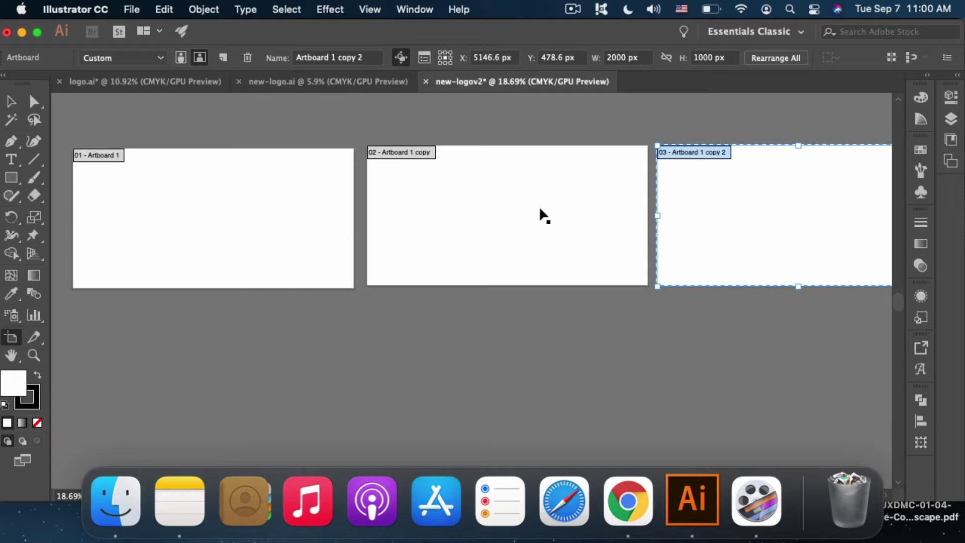
{"action": "scroll", "coordinate": [609, 203], "scroll_direction": "right", "scroll_amount": 2}
{"action": "scroll", "coordinate": [609, 202], "scroll_direction": "up", "scroll_amount": 1}
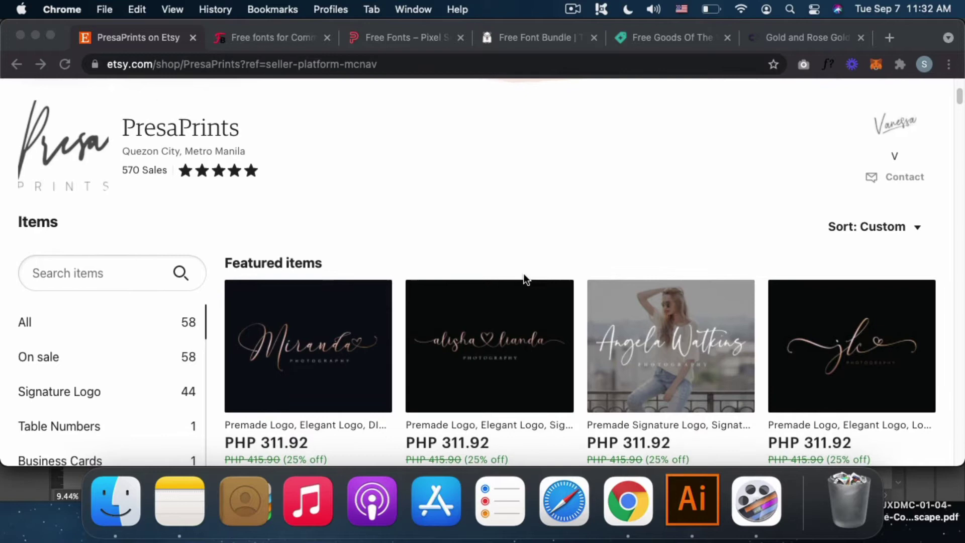
Step: Scroll the PresaPrints All Items grid of premade logos, then go to Creative Market's Free Goods page
{"action": "scroll", "coordinate": [523, 277], "scroll_direction": "down", "scroll_amount": 3}
{"action": "scroll", "coordinate": [550, 282], "scroll_direction": "down", "scroll_amount": 5}
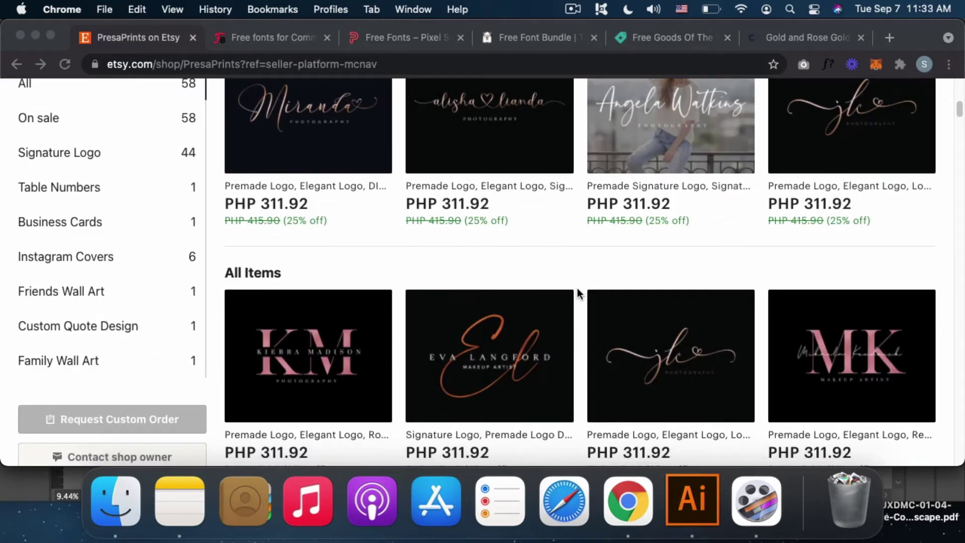
{"action": "scroll", "coordinate": [556, 311], "scroll_direction": "down", "scroll_amount": 2}
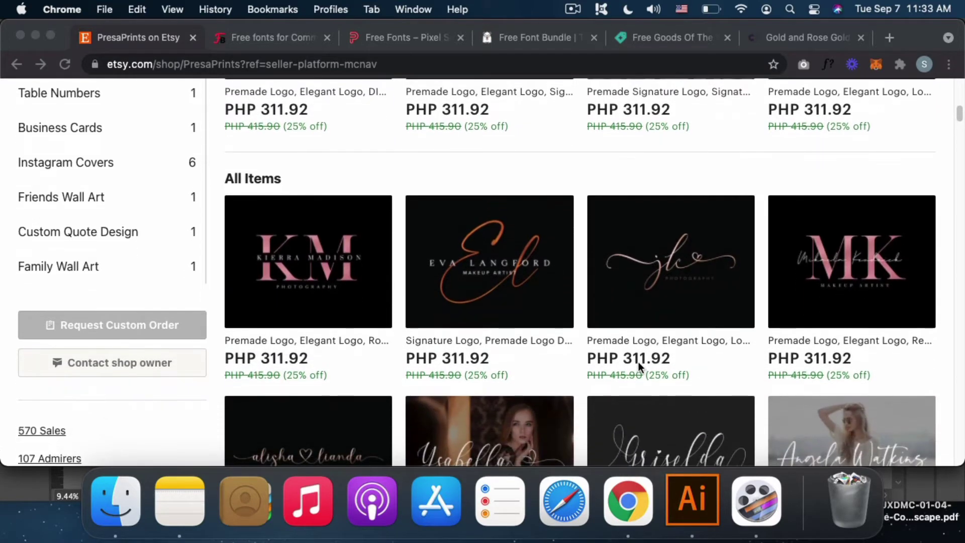
{"action": "scroll", "coordinate": [641, 368], "scroll_direction": "down", "scroll_amount": 2}
{"action": "scroll", "coordinate": [628, 367], "scroll_direction": "down", "scroll_amount": 4}
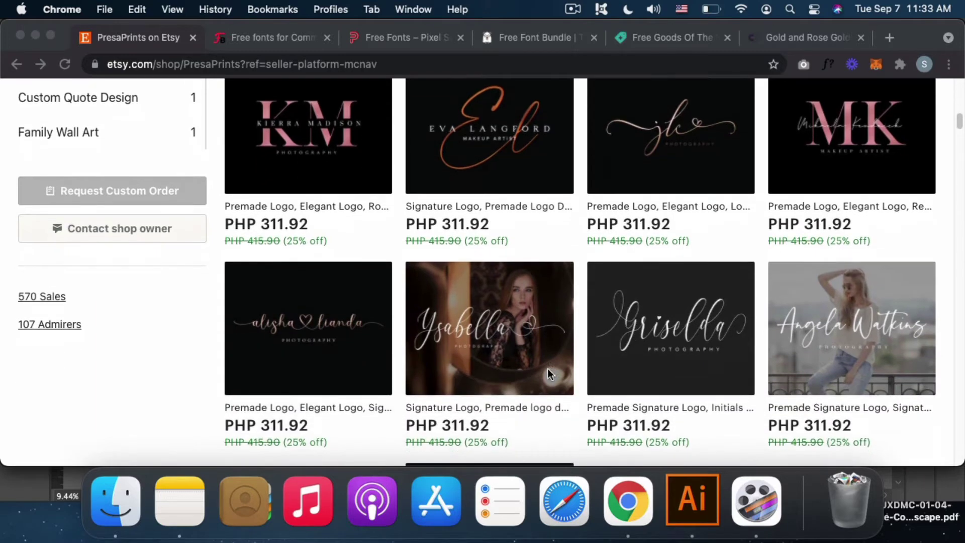
{"action": "left_click", "coordinate": [694, 38]}
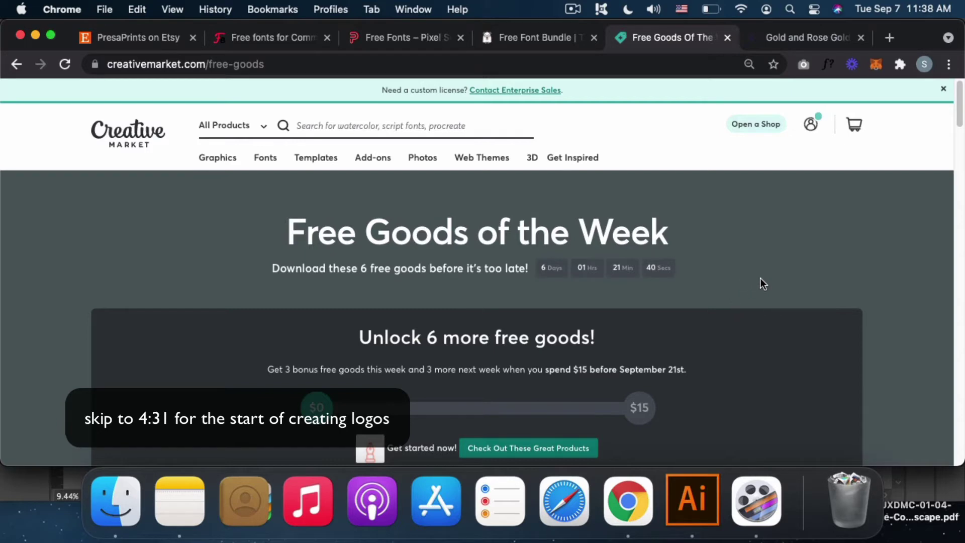
Step: Browse the free goods and open the Incredible Holiday - Handwritten font page
{"action": "scroll", "coordinate": [872, 300], "scroll_direction": "down", "scroll_amount": 6}
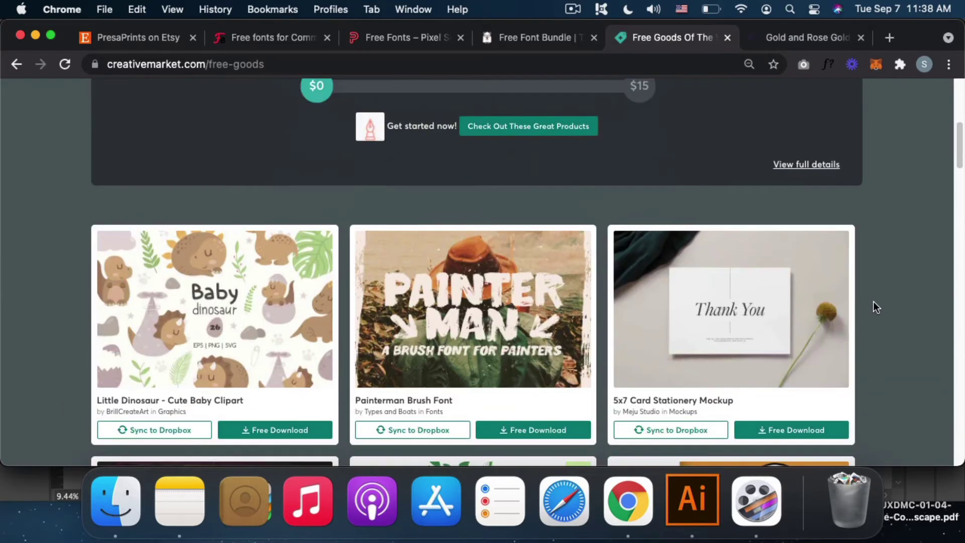
{"action": "scroll", "coordinate": [873, 304], "scroll_direction": "down", "scroll_amount": 1}
{"action": "scroll", "coordinate": [875, 304], "scroll_direction": "up", "scroll_amount": 7}
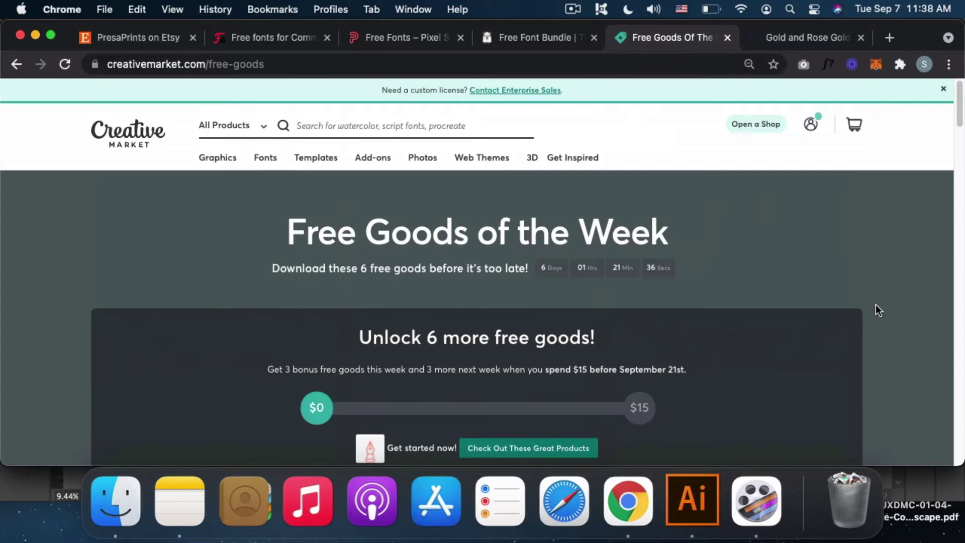
{"action": "scroll", "coordinate": [876, 304], "scroll_direction": "down", "scroll_amount": 6}
{"action": "scroll", "coordinate": [882, 310], "scroll_direction": "down", "scroll_amount": 4}
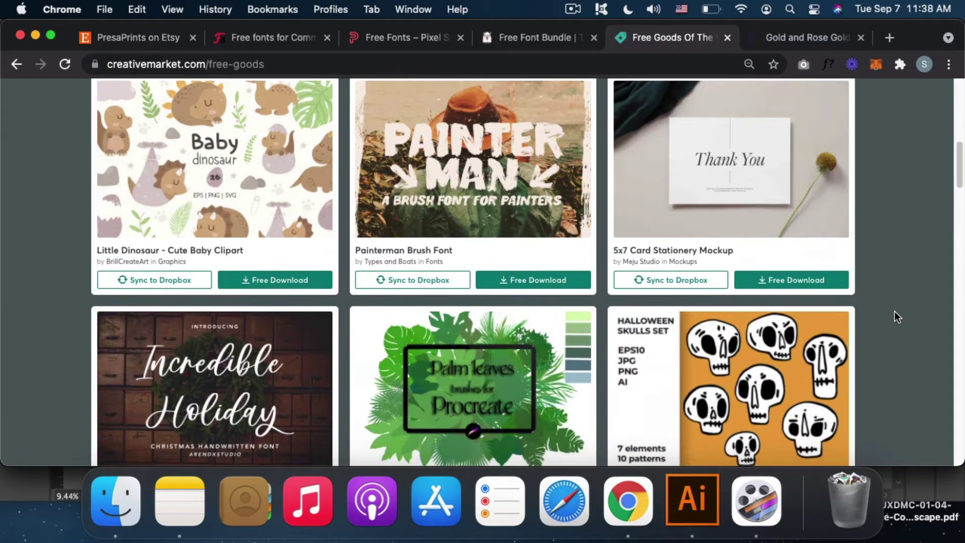
{"action": "scroll", "coordinate": [895, 311], "scroll_direction": "down", "scroll_amount": 1}
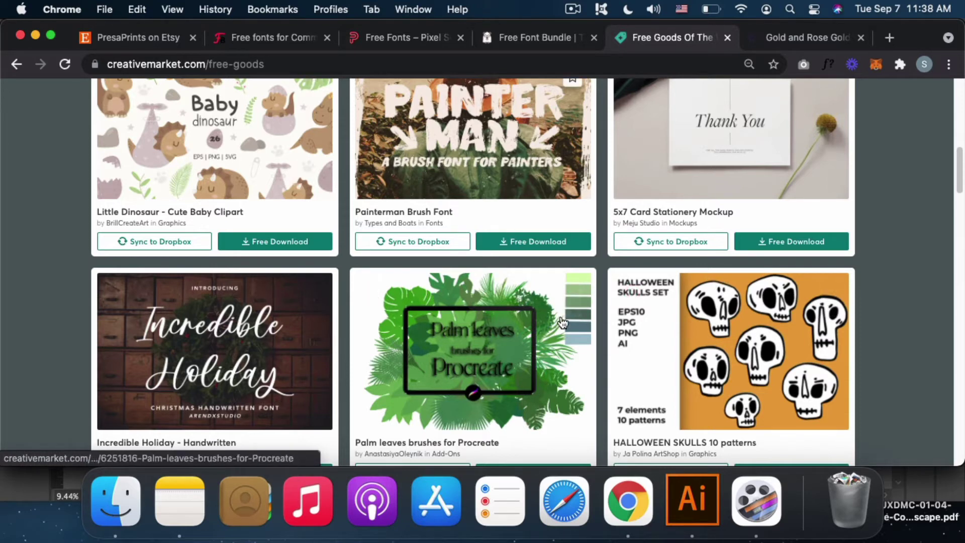
{"action": "scroll", "coordinate": [246, 371], "scroll_direction": "down", "scroll_amount": 1}
{"action": "scroll", "coordinate": [246, 370], "scroll_direction": "down", "scroll_amount": 2}
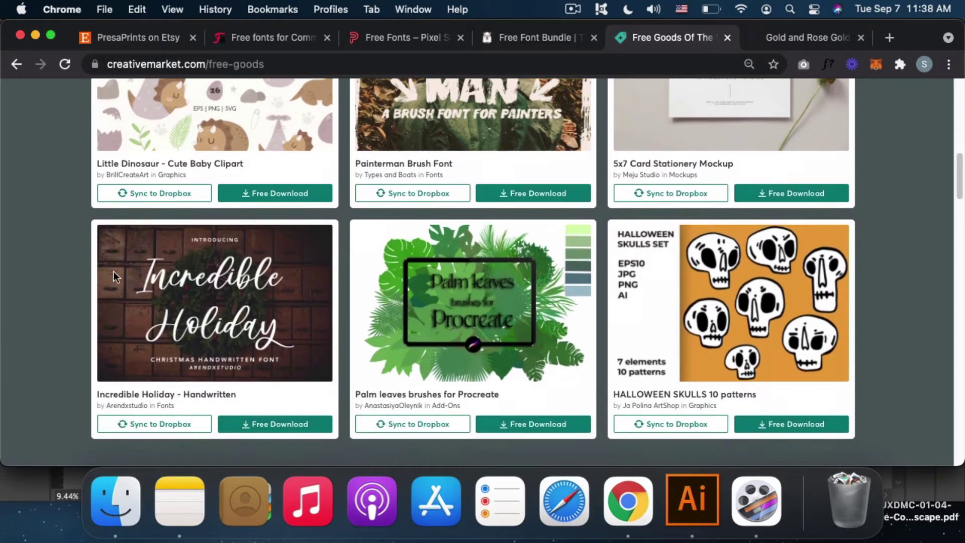
{"action": "left_click", "coordinate": [269, 308]}
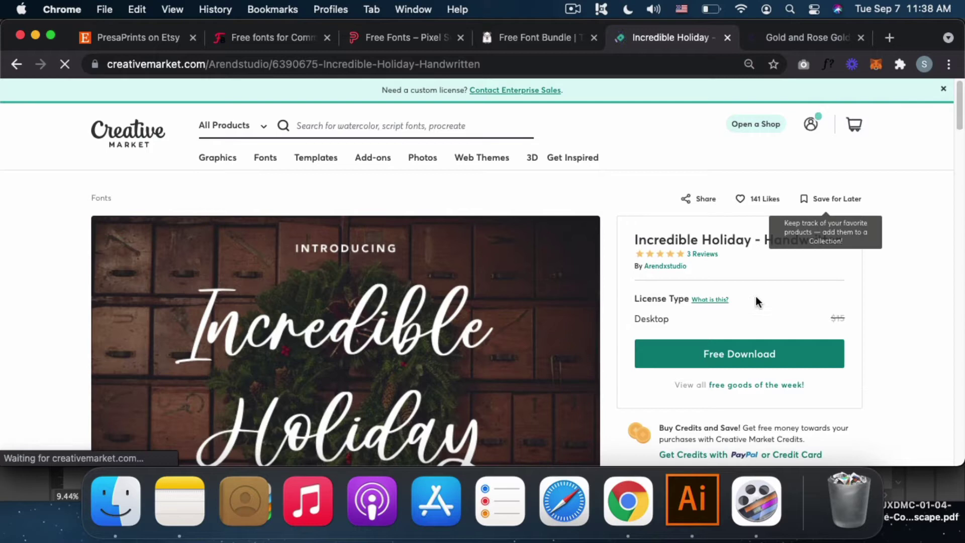
Step: Review the font's product details, then go to TheHungryJPEG's Free Font Bundle page
{"action": "scroll", "coordinate": [755, 297], "scroll_direction": "down", "scroll_amount": 3}
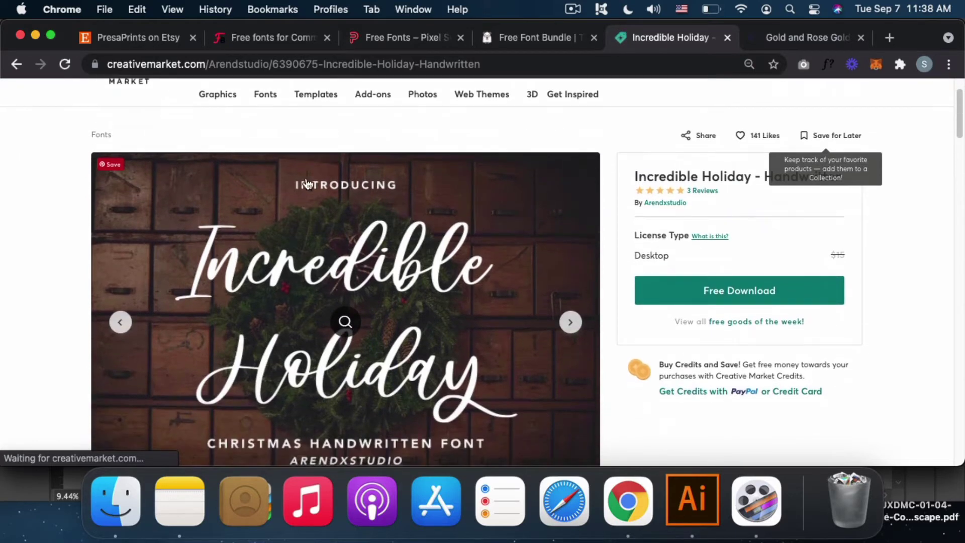
{"action": "scroll", "coordinate": [352, 241], "scroll_direction": "down", "scroll_amount": 1}
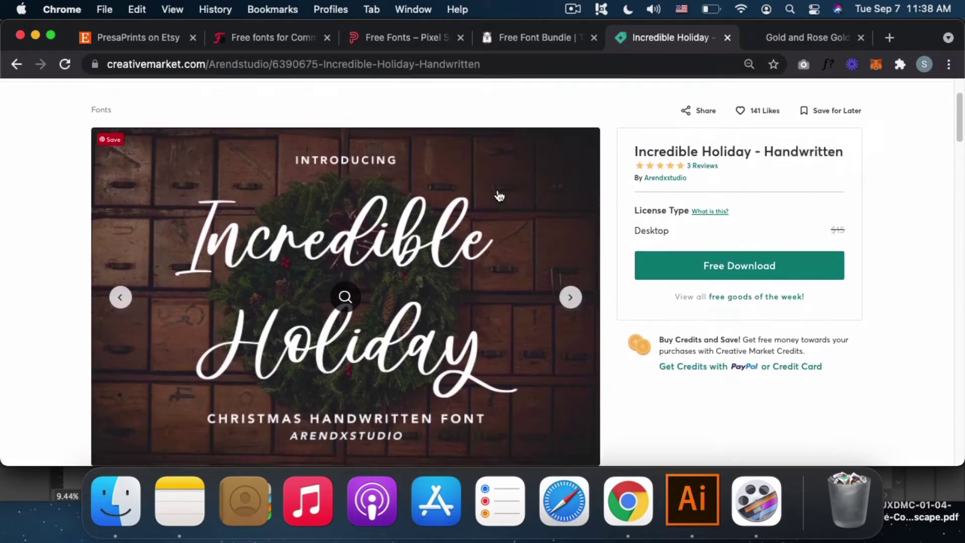
{"action": "scroll", "coordinate": [499, 196], "scroll_direction": "up", "scroll_amount": 1}
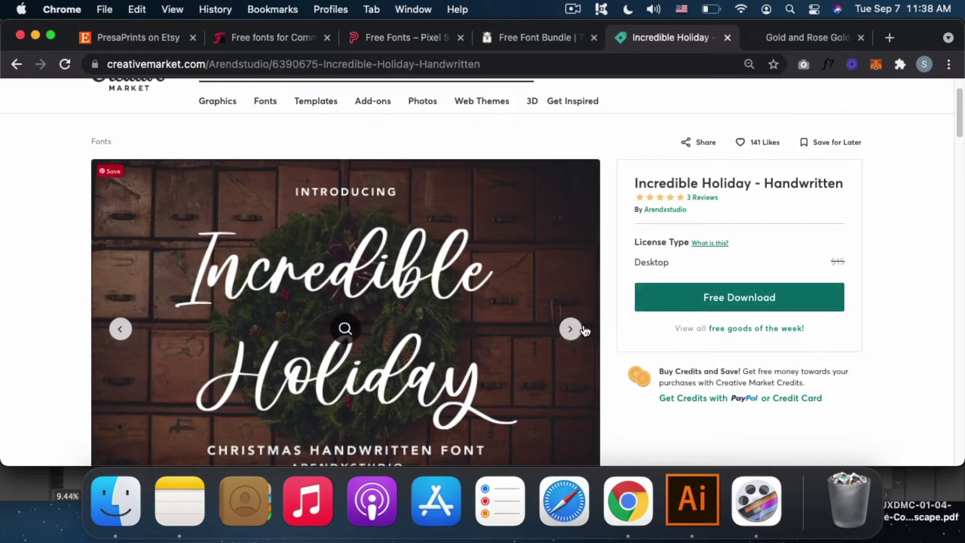
{"action": "scroll", "coordinate": [584, 330], "scroll_direction": "down", "scroll_amount": 1}
{"action": "left_click", "coordinate": [519, 43]}
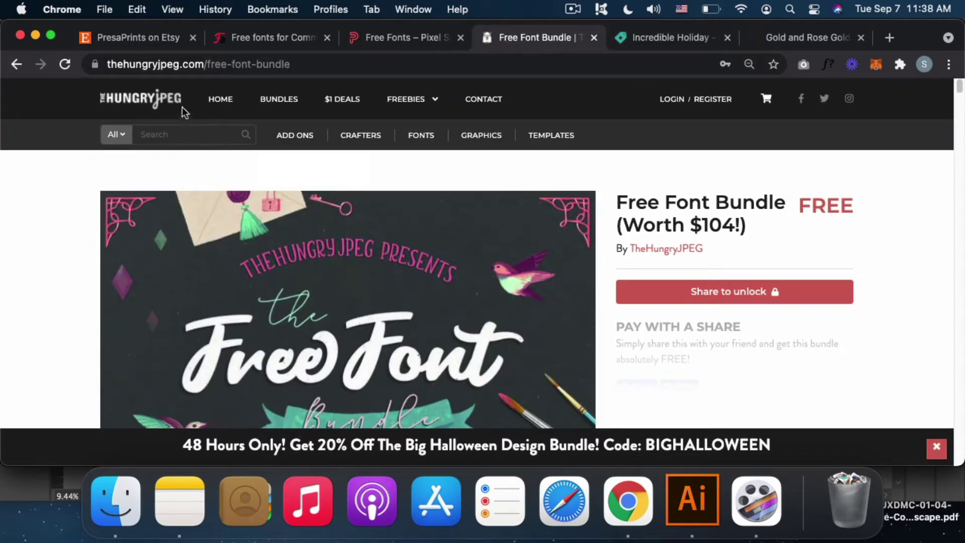
Step: Scroll the 22 fonts in 'Included in this bundle', then go to Pixel Surplus's Free Fonts page
{"action": "mouse_move", "coordinate": [397, 99]}
{"action": "scroll", "coordinate": [866, 240], "scroll_direction": "down", "scroll_amount": 10}
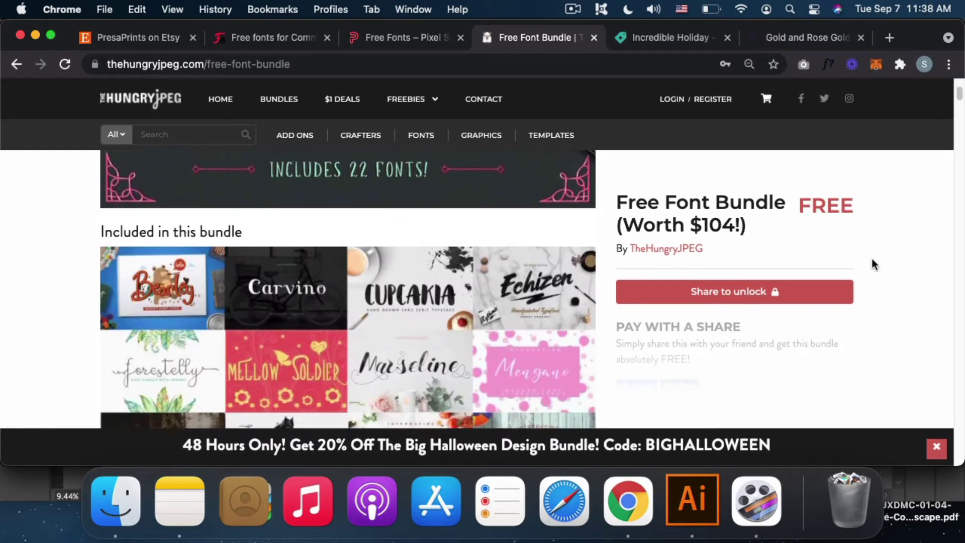
{"action": "scroll", "coordinate": [695, 267], "scroll_direction": "down", "scroll_amount": 2}
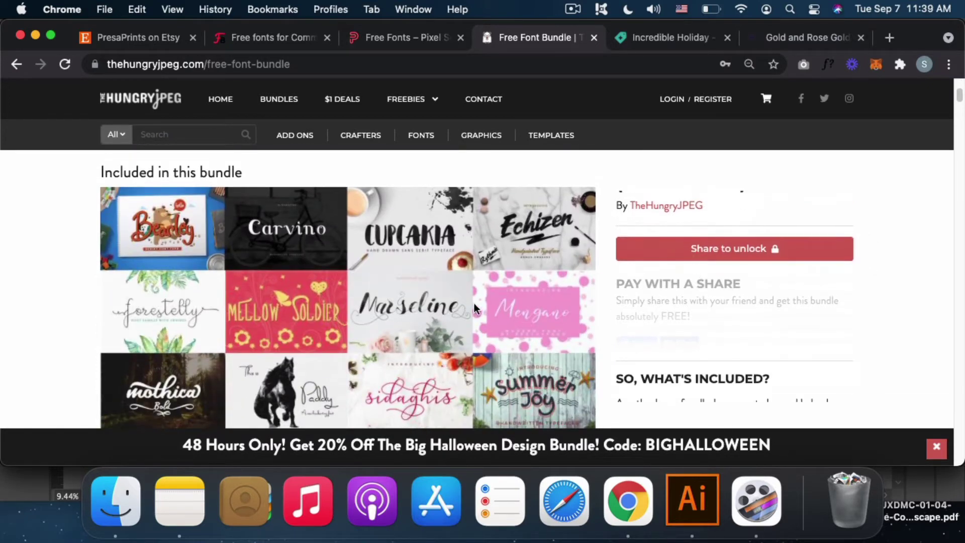
{"action": "scroll", "coordinate": [511, 309], "scroll_direction": "down", "scroll_amount": 10}
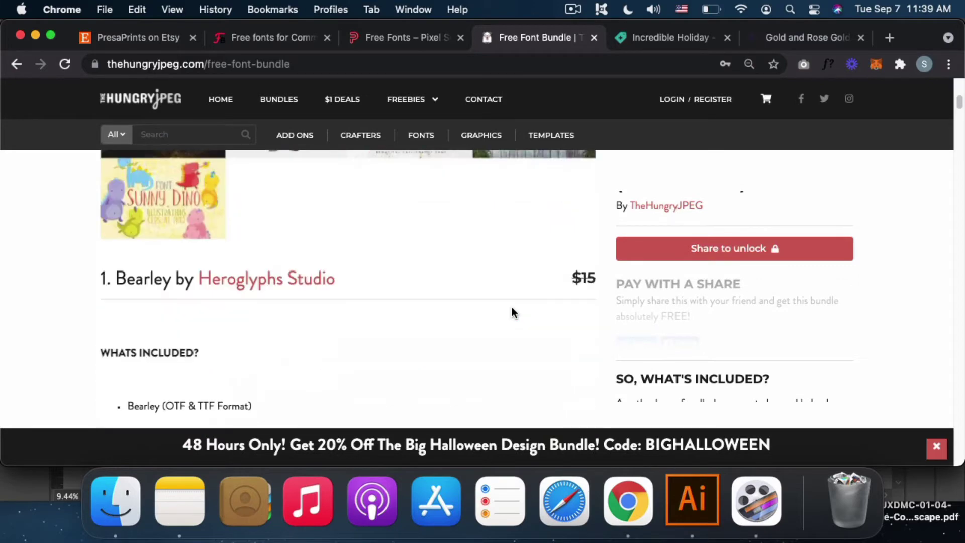
{"action": "scroll", "coordinate": [511, 312], "scroll_direction": "up", "scroll_amount": 20}
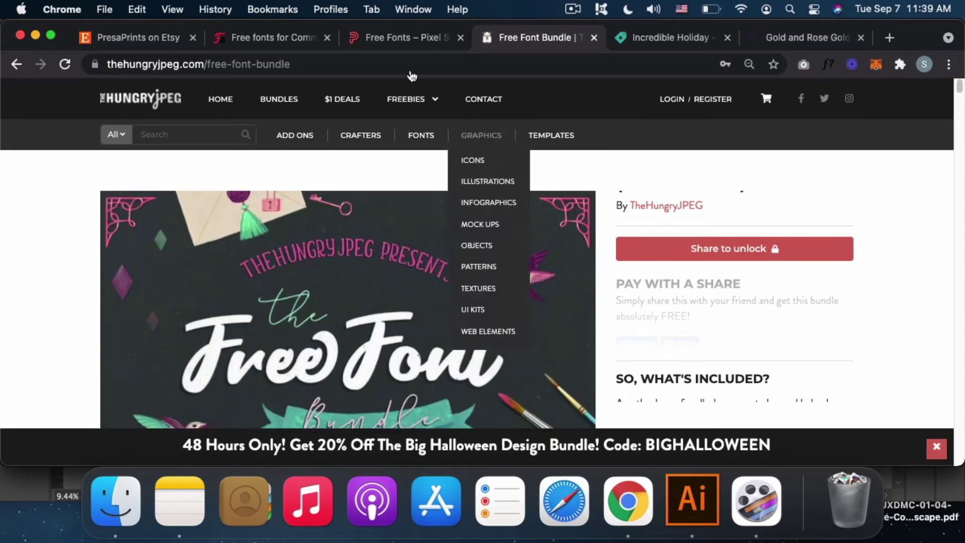
{"action": "left_click", "coordinate": [373, 40]}
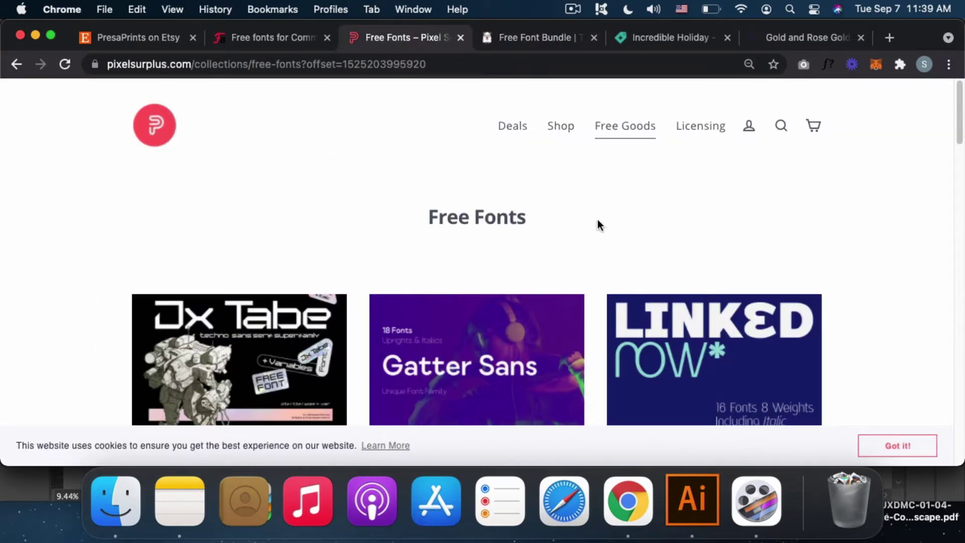
Step: Scroll the Free Fonts grid to the pagination and back, then go to Font Bundles' commercial-use page
{"action": "mouse_move", "coordinate": [626, 139]}
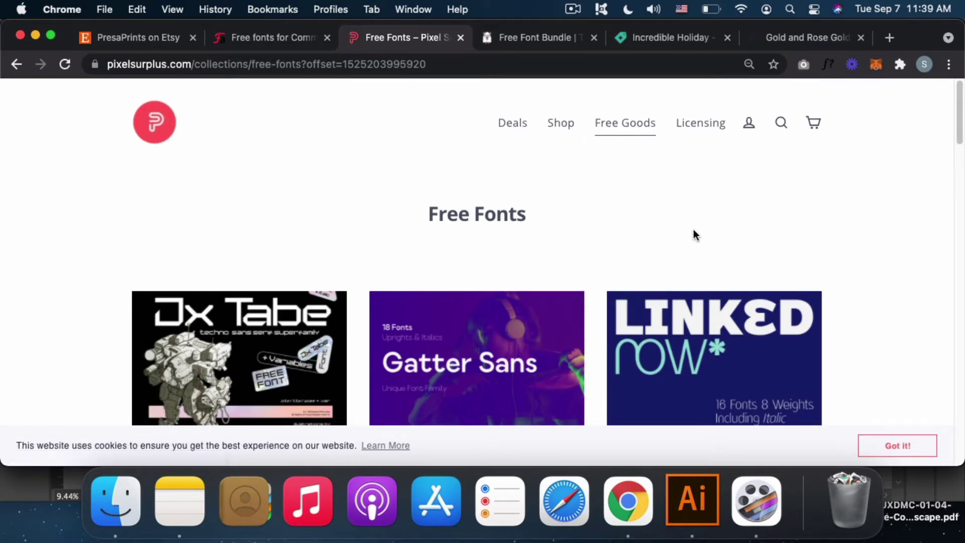
{"action": "scroll", "coordinate": [693, 235], "scroll_direction": "down", "scroll_amount": 5}
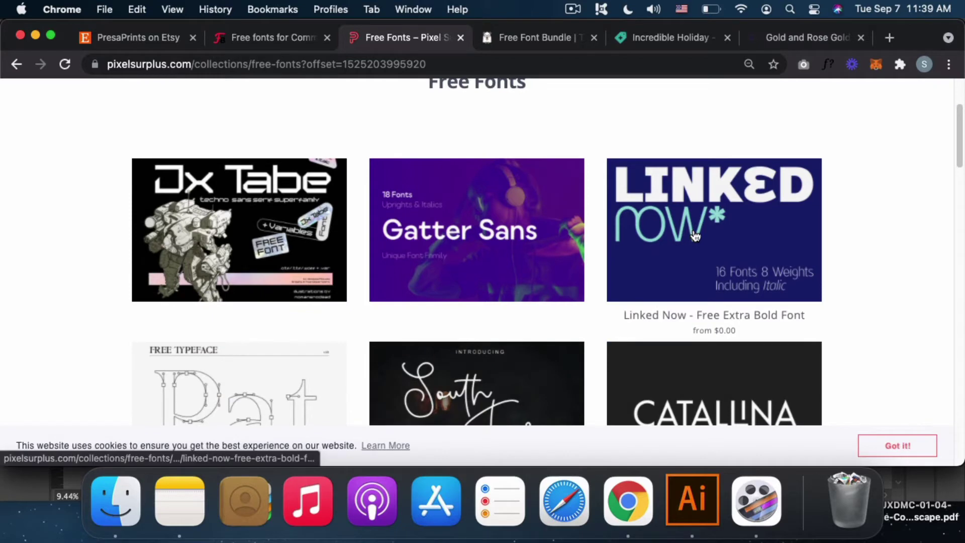
{"action": "scroll", "coordinate": [695, 235], "scroll_direction": "down", "scroll_amount": 5}
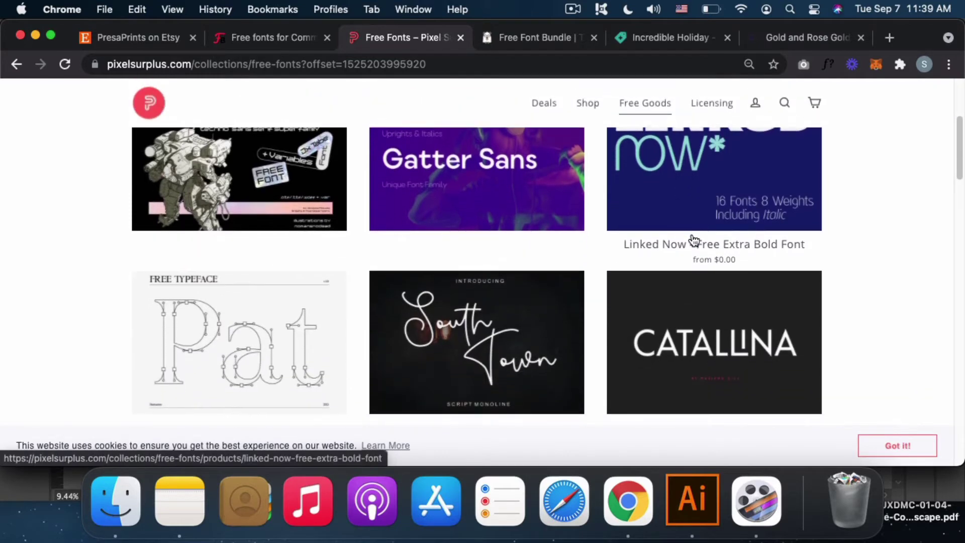
{"action": "scroll", "coordinate": [693, 246], "scroll_direction": "down", "scroll_amount": 10}
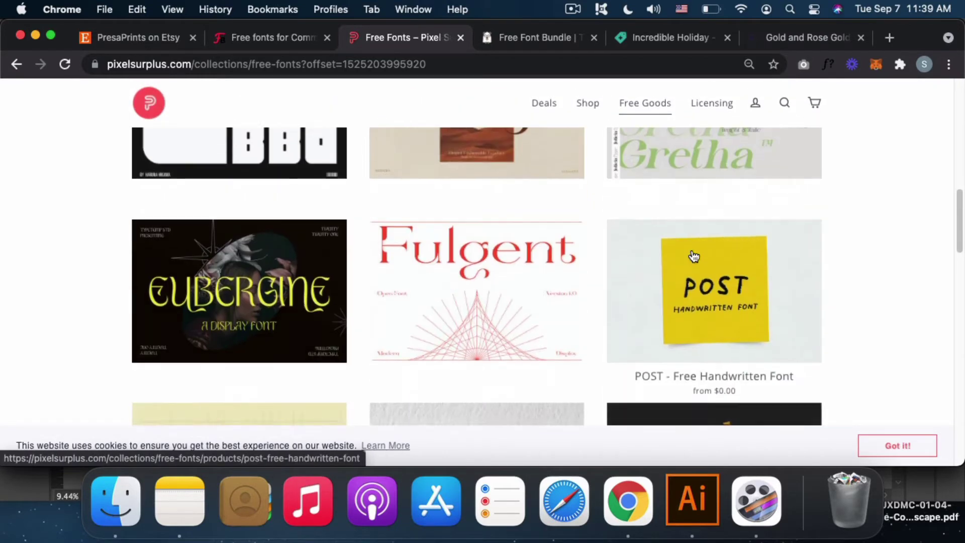
{"action": "scroll", "coordinate": [693, 256], "scroll_direction": "down", "scroll_amount": 7}
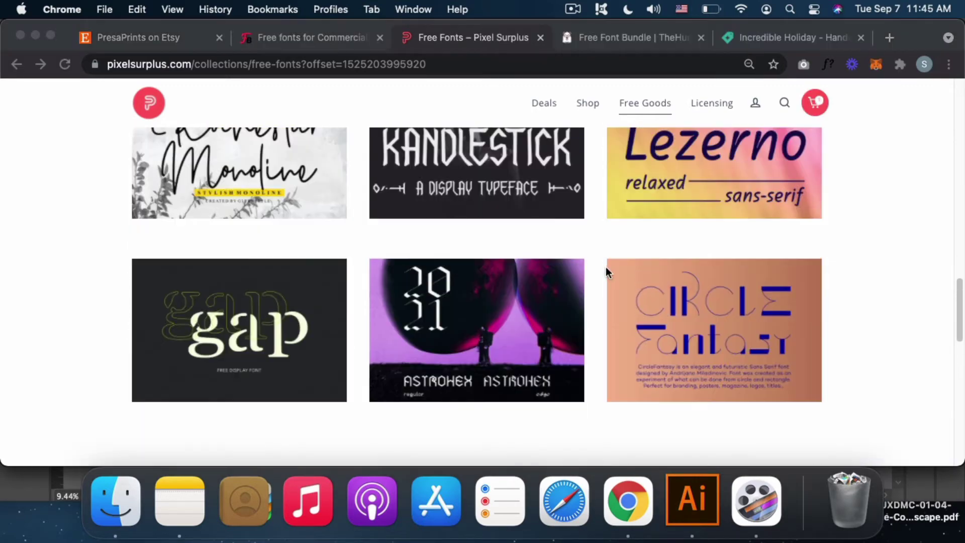
{"action": "scroll", "coordinate": [605, 271], "scroll_direction": "down", "scroll_amount": 3}
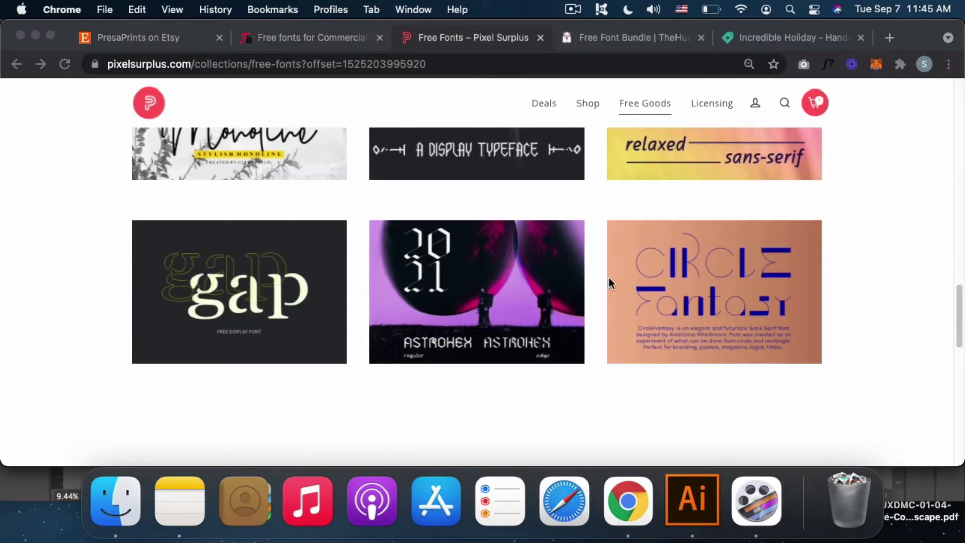
{"action": "scroll", "coordinate": [608, 281], "scroll_direction": "down", "scroll_amount": 2}
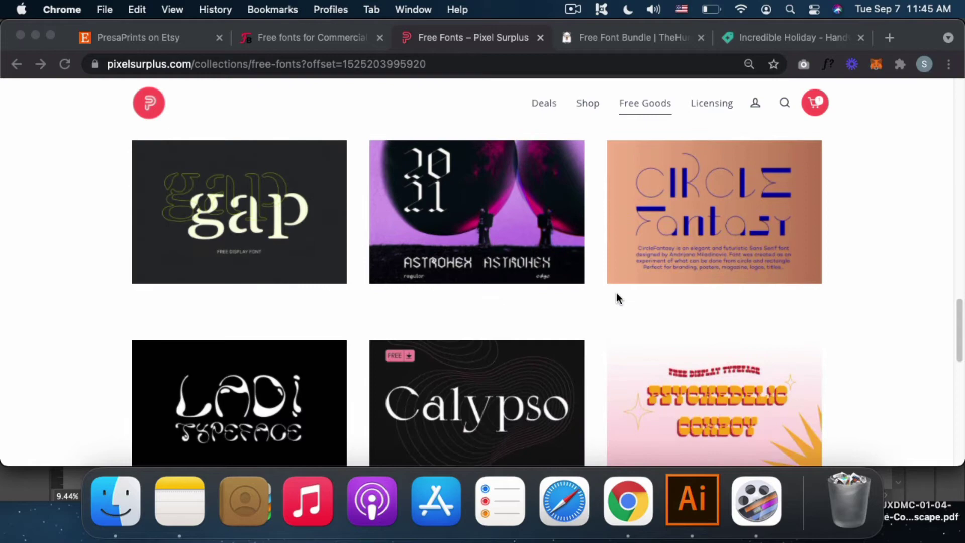
{"action": "scroll", "coordinate": [618, 298], "scroll_direction": "down", "scroll_amount": 2}
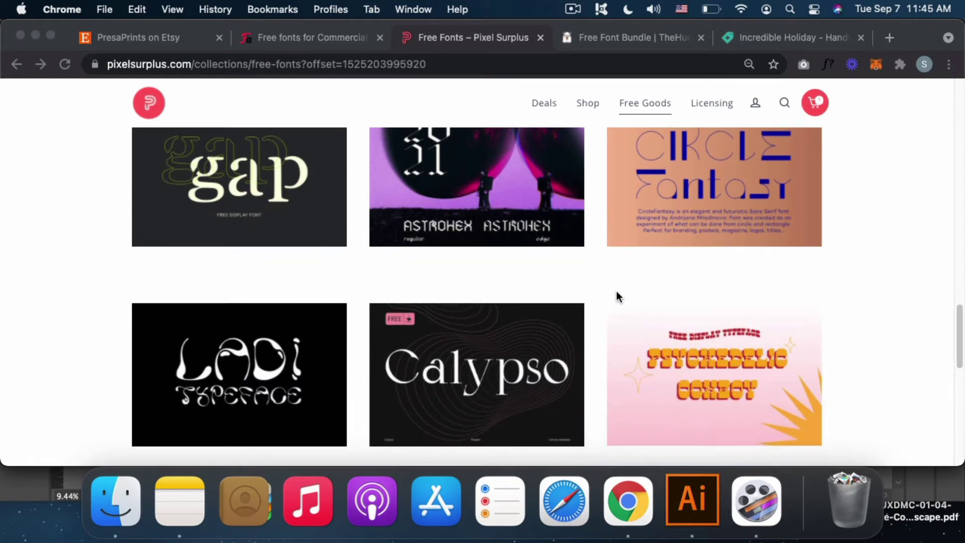
{"action": "scroll", "coordinate": [617, 293], "scroll_direction": "down", "scroll_amount": 3}
{"action": "scroll", "coordinate": [619, 292], "scroll_direction": "down", "scroll_amount": 5}
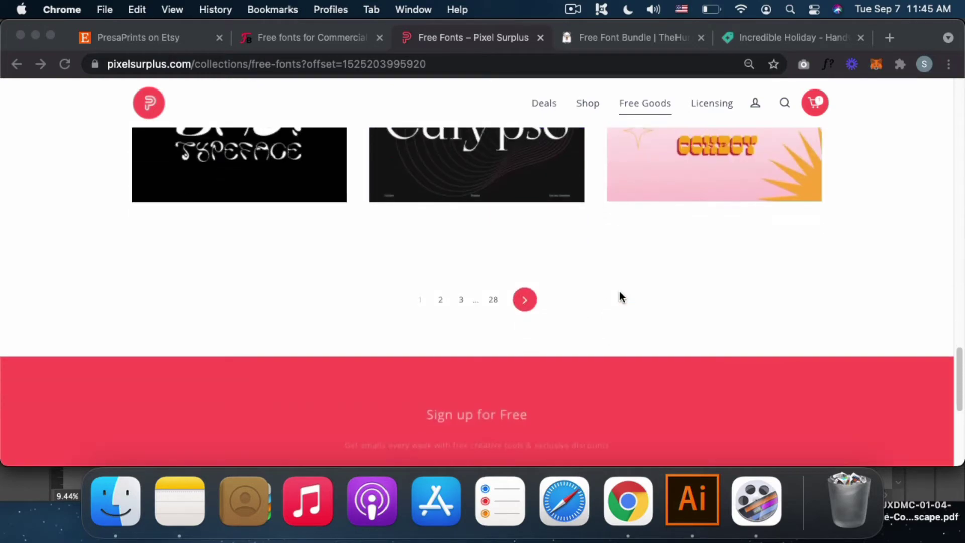
{"action": "scroll", "coordinate": [620, 293], "scroll_direction": "up", "scroll_amount": 15}
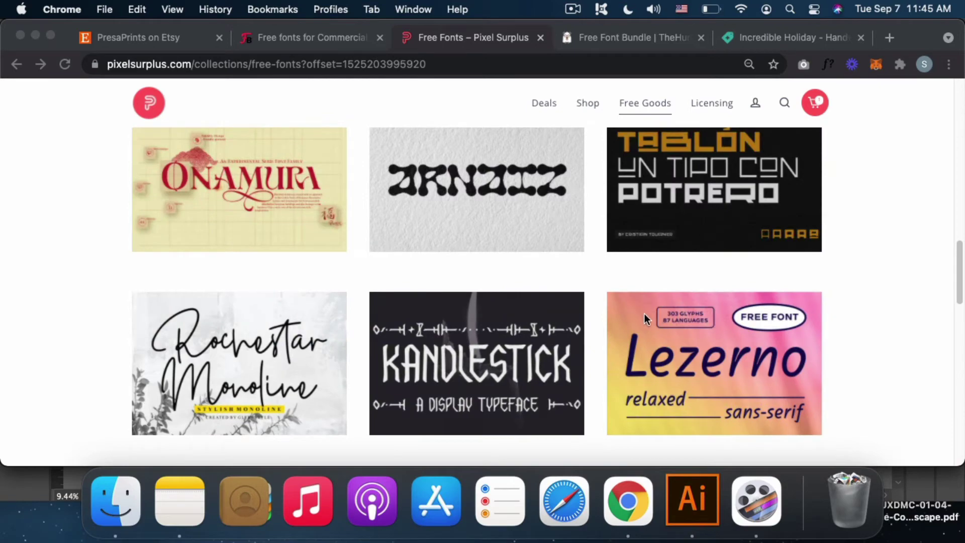
{"action": "scroll", "coordinate": [645, 315], "scroll_direction": "up", "scroll_amount": 5}
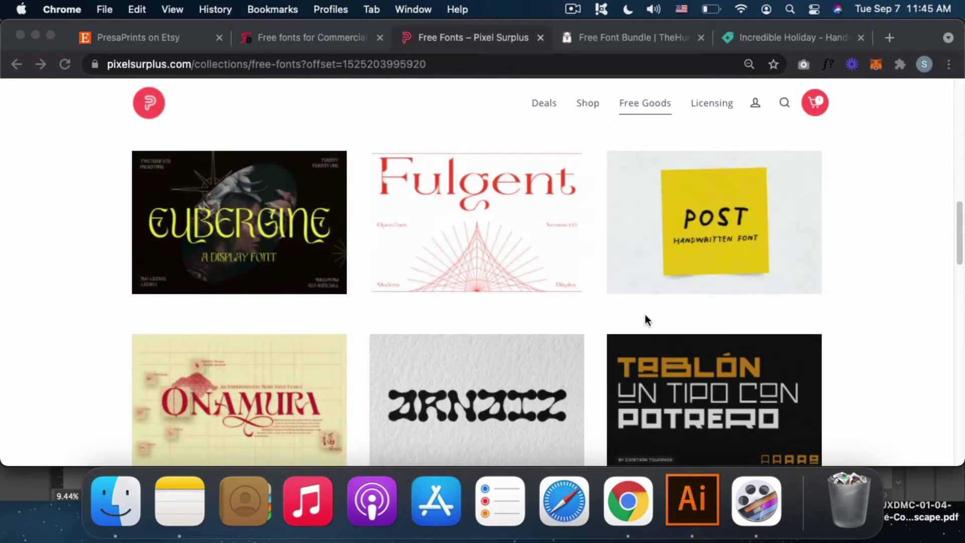
{"action": "scroll", "coordinate": [644, 315], "scroll_direction": "up", "scroll_amount": 10}
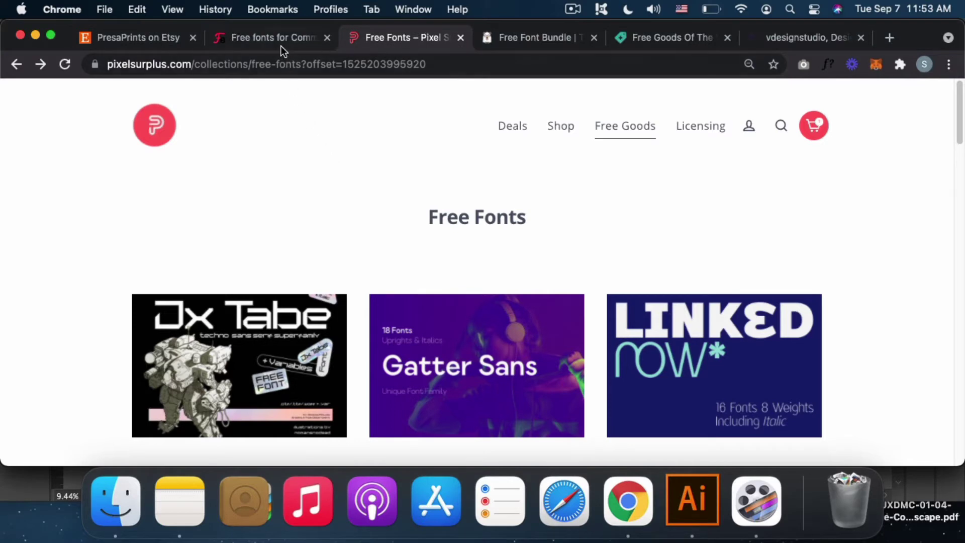
{"action": "left_click", "coordinate": [275, 40]}
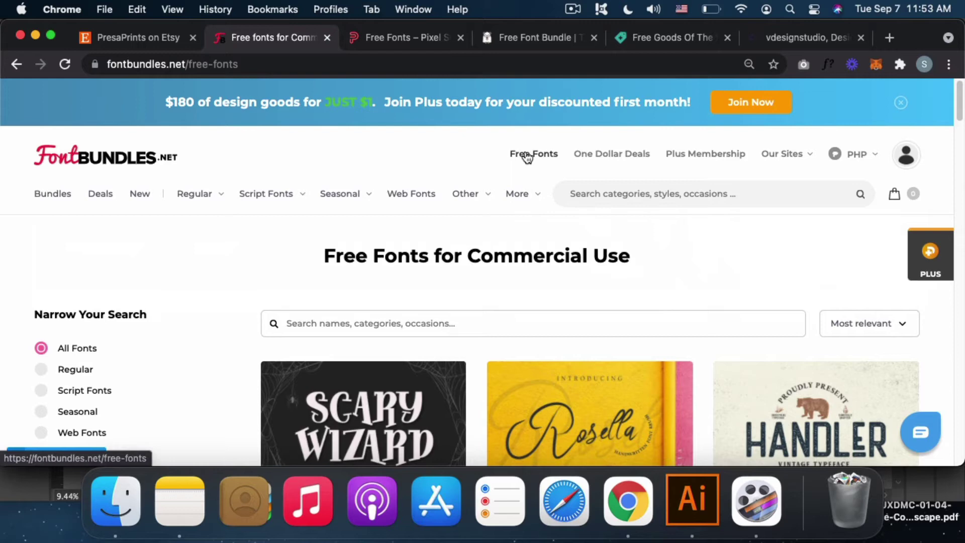
Step: Scroll the Free Fonts for Commercial Use grid past Scary Wizard, Rosella, Coffee Latte and Great Ink
{"action": "scroll", "coordinate": [691, 276], "scroll_direction": "down", "scroll_amount": 3}
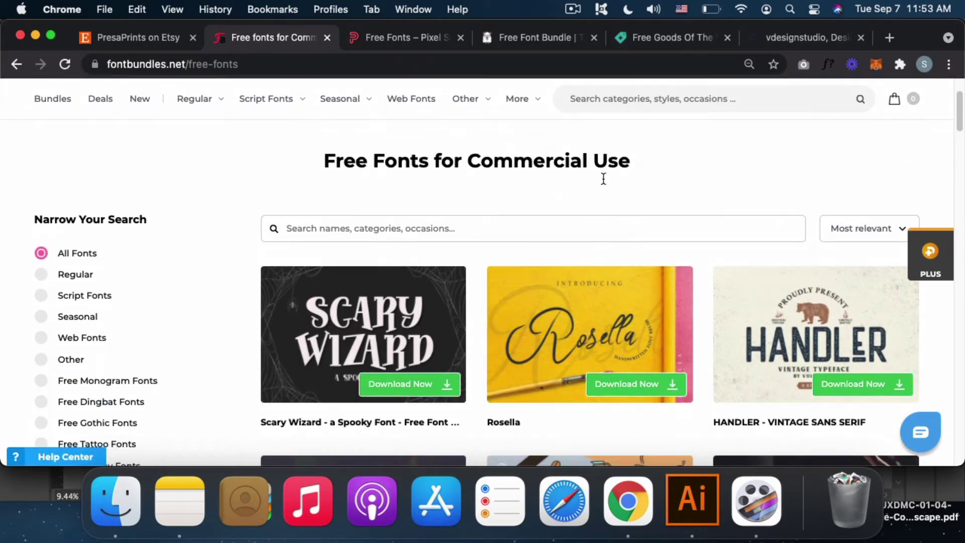
{"action": "scroll", "coordinate": [640, 188], "scroll_direction": "down", "scroll_amount": 3}
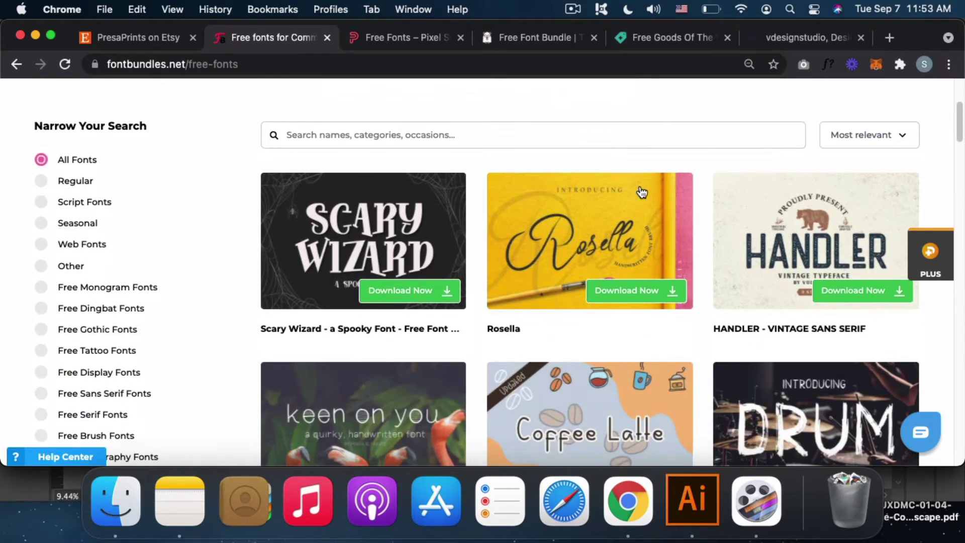
{"action": "scroll", "coordinate": [575, 298], "scroll_direction": "down", "scroll_amount": 2}
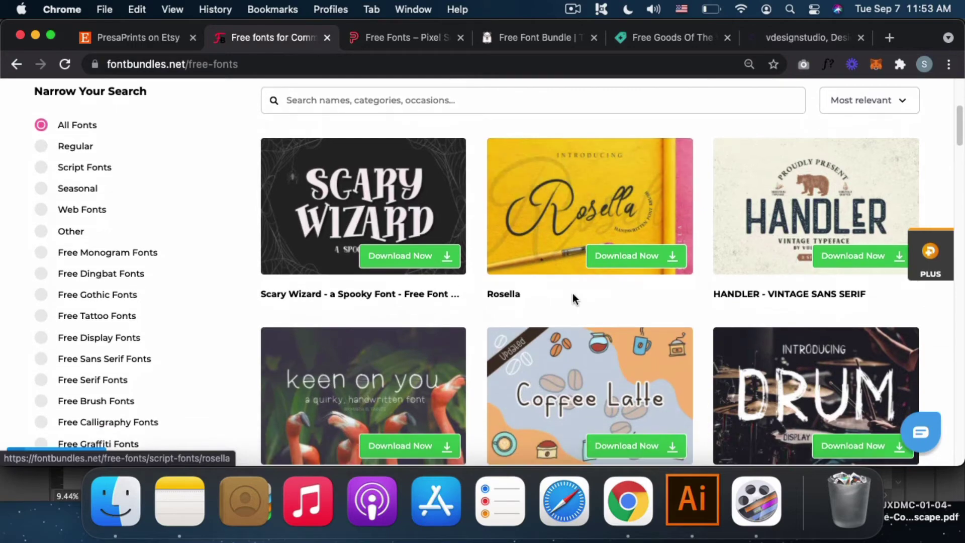
{"action": "scroll", "coordinate": [575, 322], "scroll_direction": "down", "scroll_amount": 20}
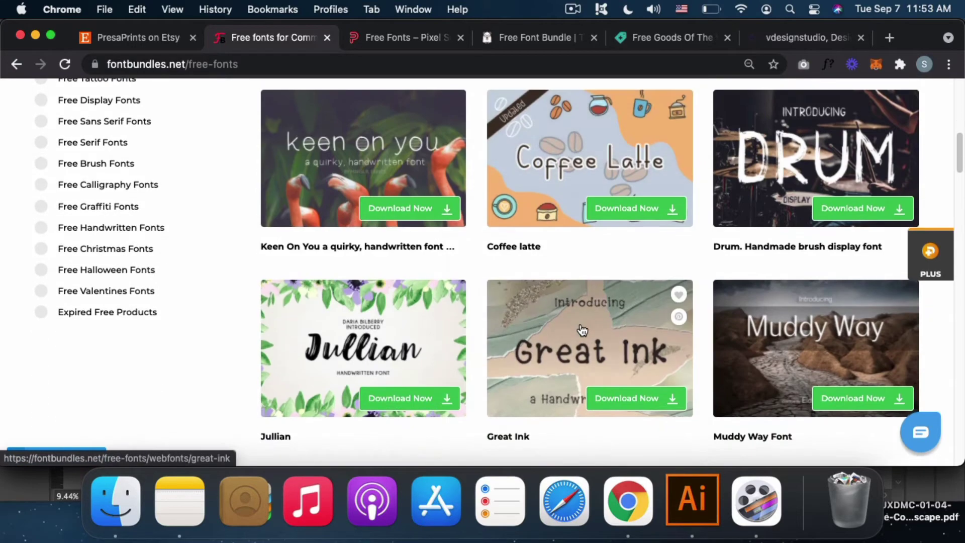
{"action": "scroll", "coordinate": [582, 326], "scroll_direction": "up", "scroll_amount": 20}
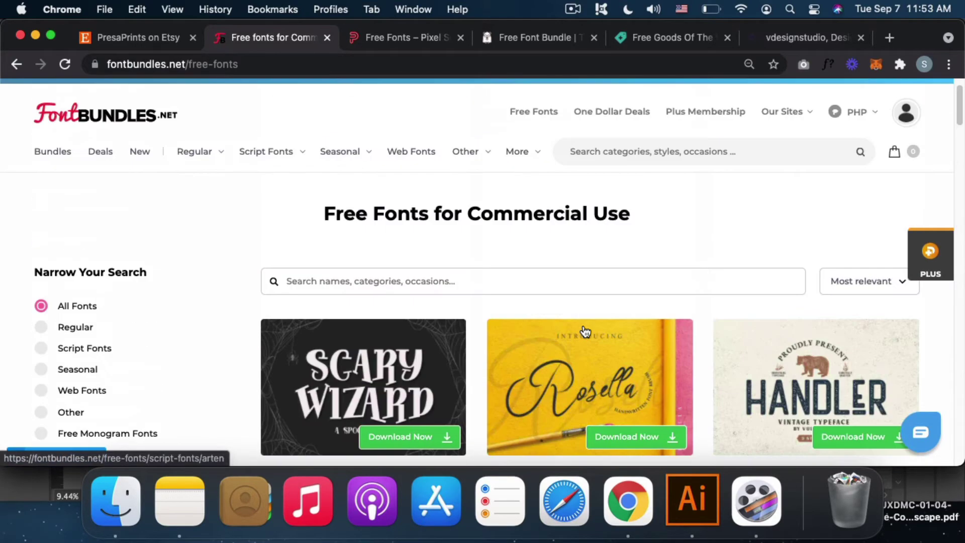
{"action": "scroll", "coordinate": [557, 297], "scroll_direction": "down", "scroll_amount": 3}
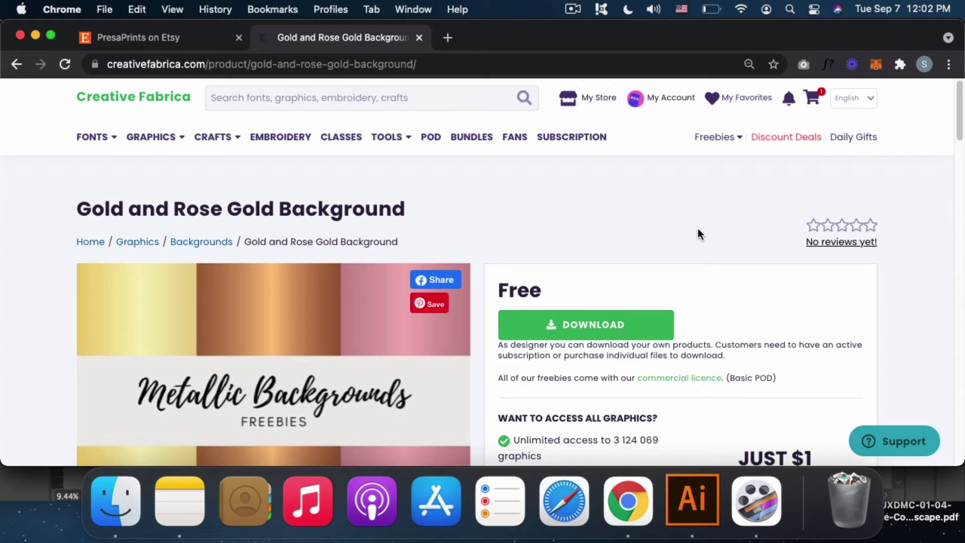
Step: Scroll the Gold and Rose Gold Background page to check its free download and licence details
{"action": "scroll", "coordinate": [697, 229], "scroll_direction": "down", "scroll_amount": 5}
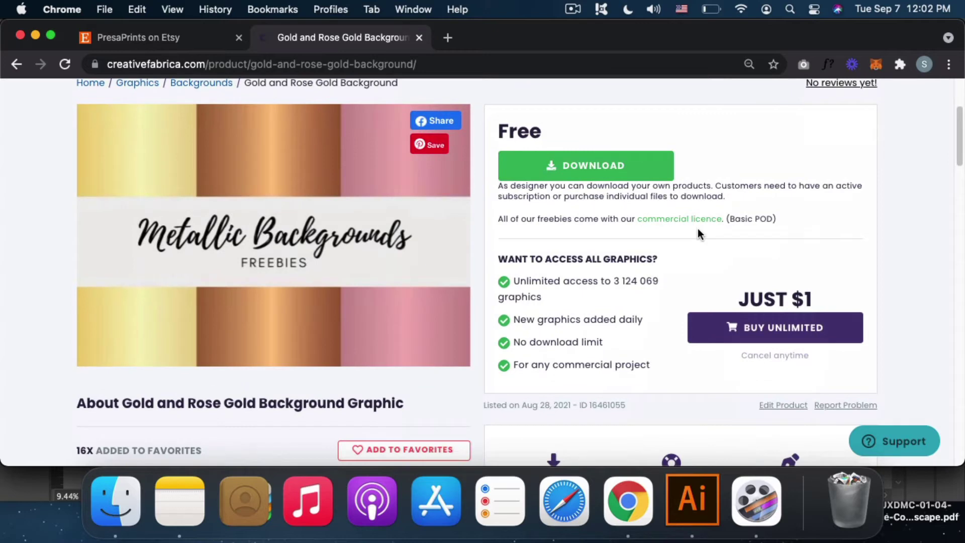
{"action": "scroll", "coordinate": [698, 232], "scroll_direction": "down", "scroll_amount": 1}
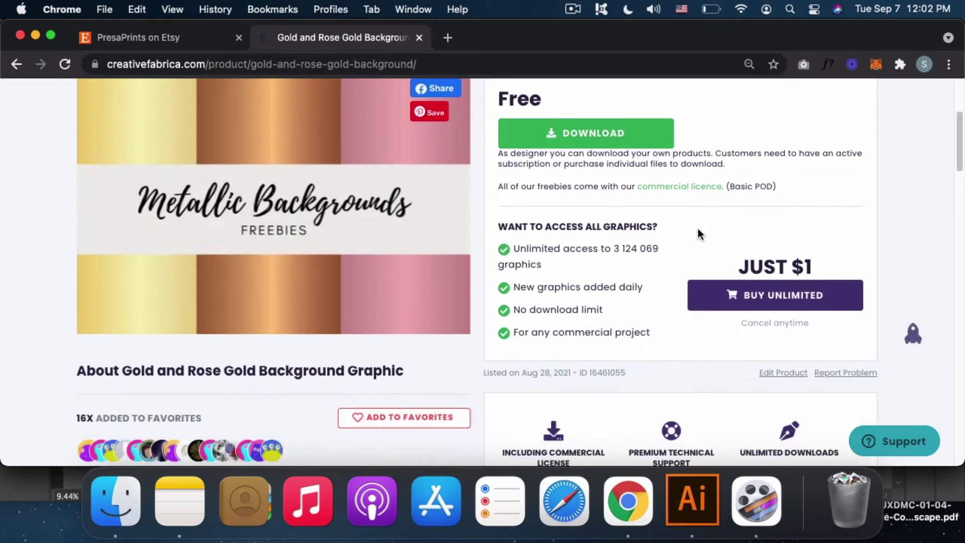
{"action": "scroll", "coordinate": [697, 232], "scroll_direction": "up", "scroll_amount": 2}
{"action": "scroll", "coordinate": [698, 234], "scroll_direction": "up", "scroll_amount": 2}
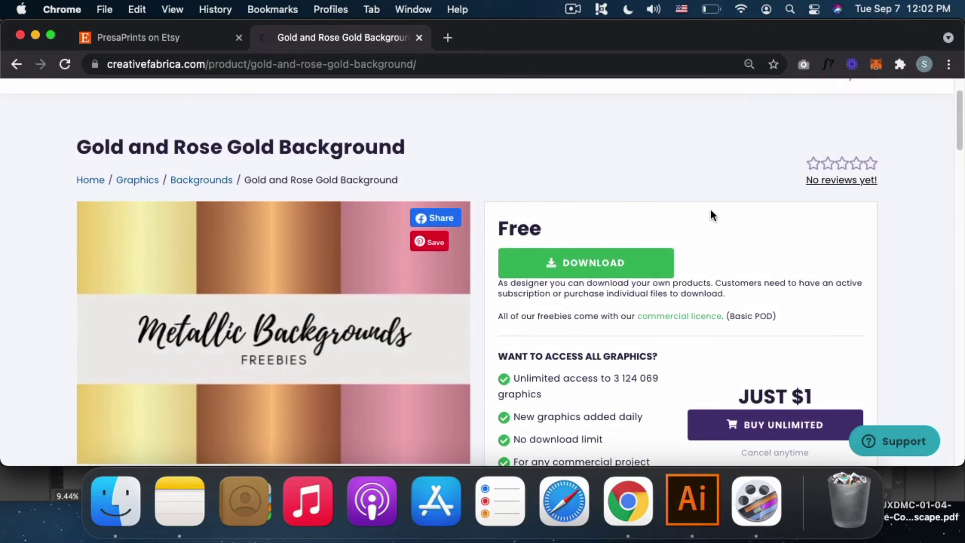
{"action": "scroll", "coordinate": [714, 208], "scroll_direction": "down", "scroll_amount": 1}
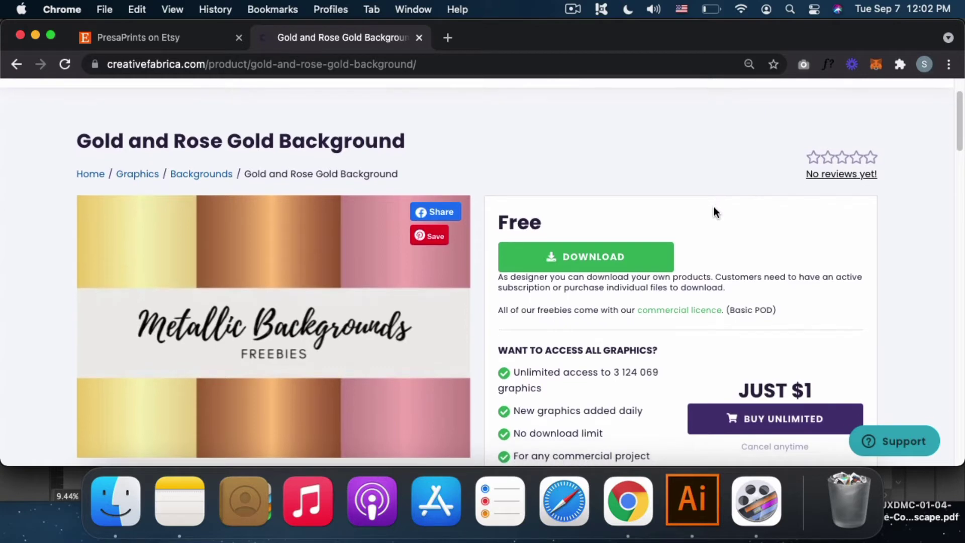
{"action": "scroll", "coordinate": [713, 208], "scroll_direction": "down", "scroll_amount": 3}
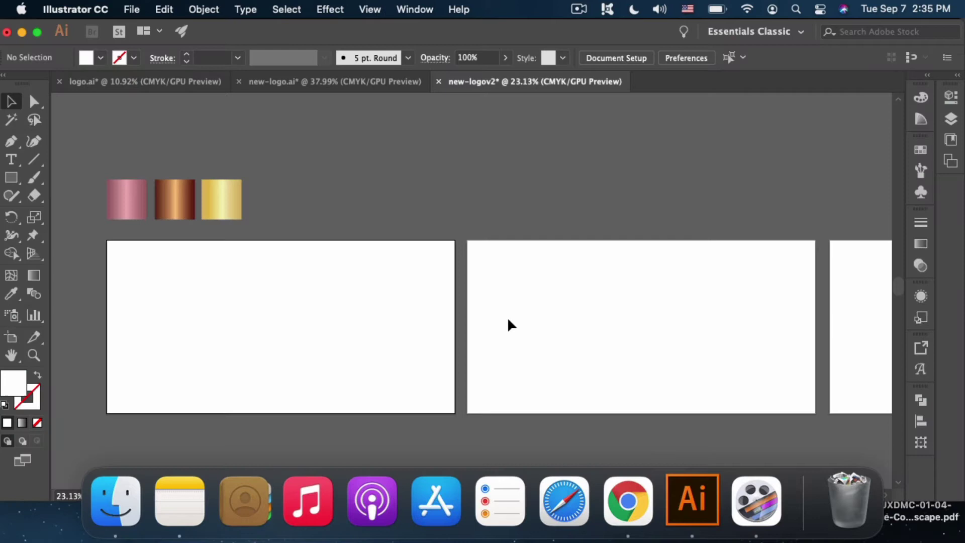
Step: Select the three metallic gradient swatches, then return to Illustrator and clear the selection
{"action": "left_click_drag", "start_coordinate": [104, 166], "coordinate": [256, 213]}
{"action": "left_click", "coordinate": [622, 497]}
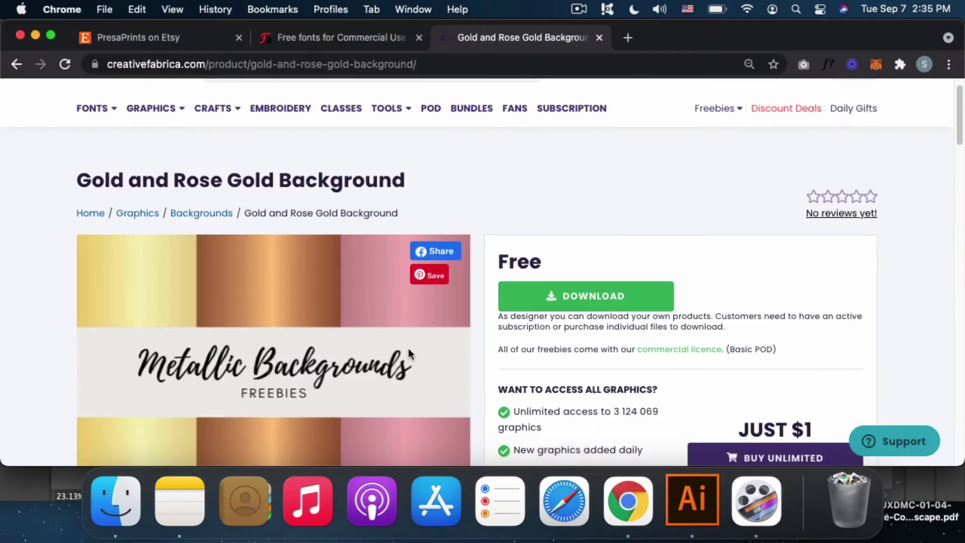
{"action": "left_click", "coordinate": [676, 525]}
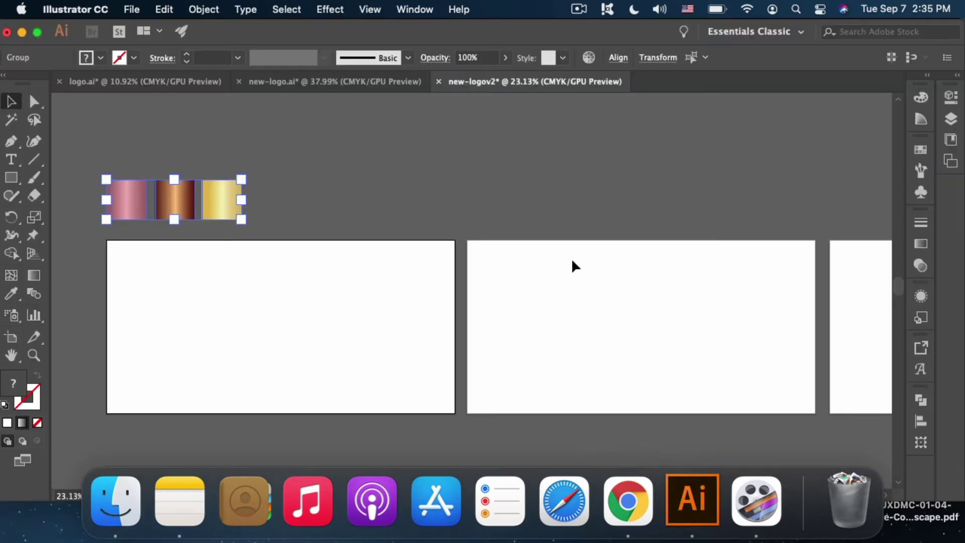
{"action": "left_click", "coordinate": [529, 225]}
Step: Select the photography signature logo group in new-logo.ai and drop a copy onto new-logov2's first artboard
{"action": "left_click", "coordinate": [366, 84]}
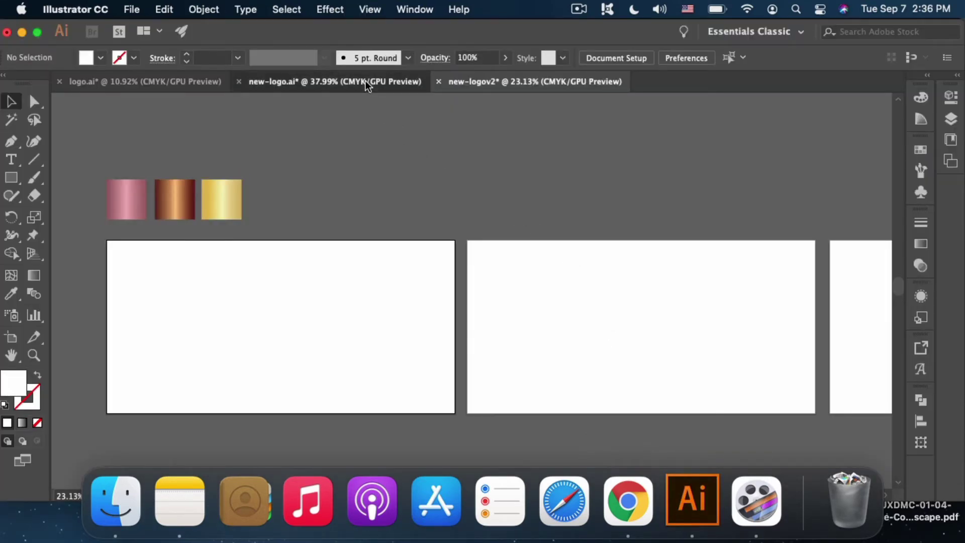
{"action": "left_click", "coordinate": [626, 229]}
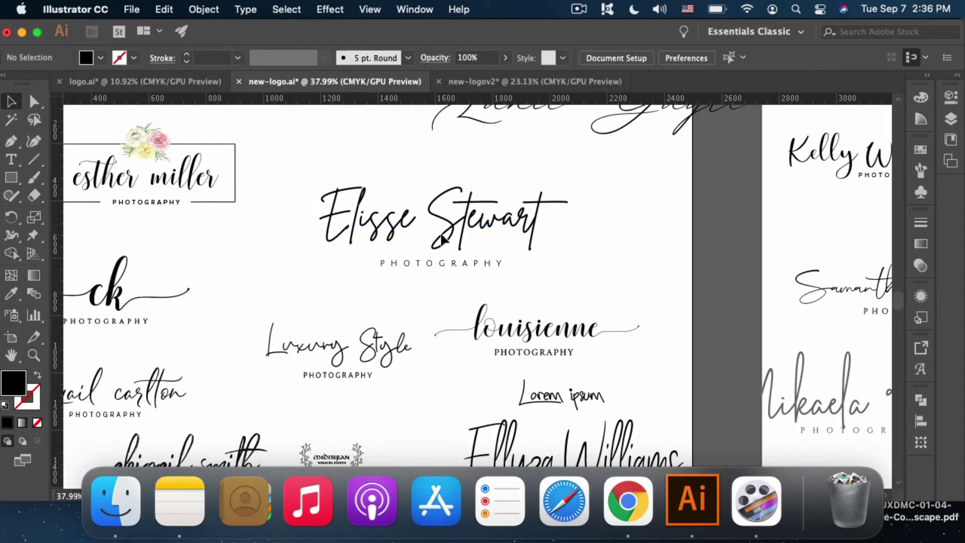
{"action": "left_click", "coordinate": [484, 221]}
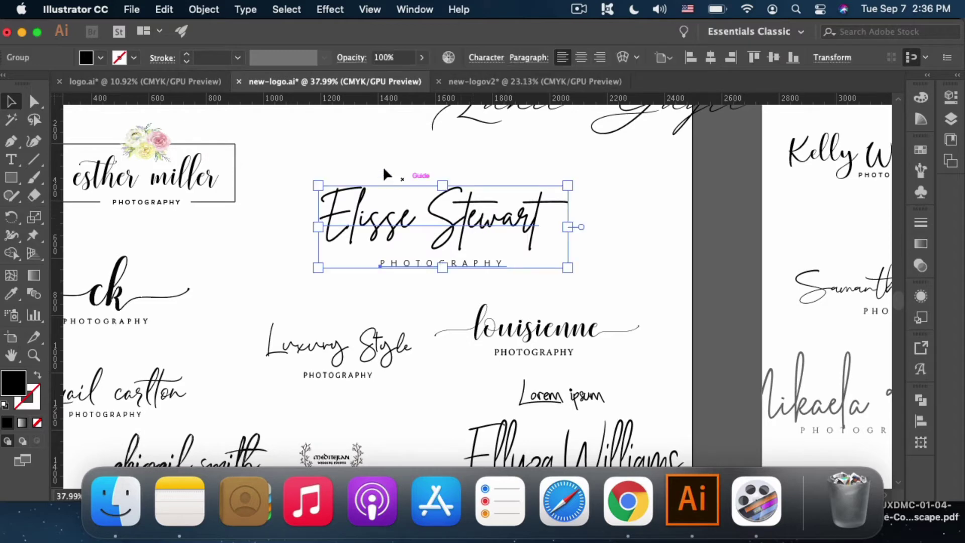
{"action": "left_click_drag", "start_coordinate": [402, 181], "coordinate": [560, 279]}
{"action": "left_click_drag", "start_coordinate": [467, 235], "coordinate": [470, 232]}
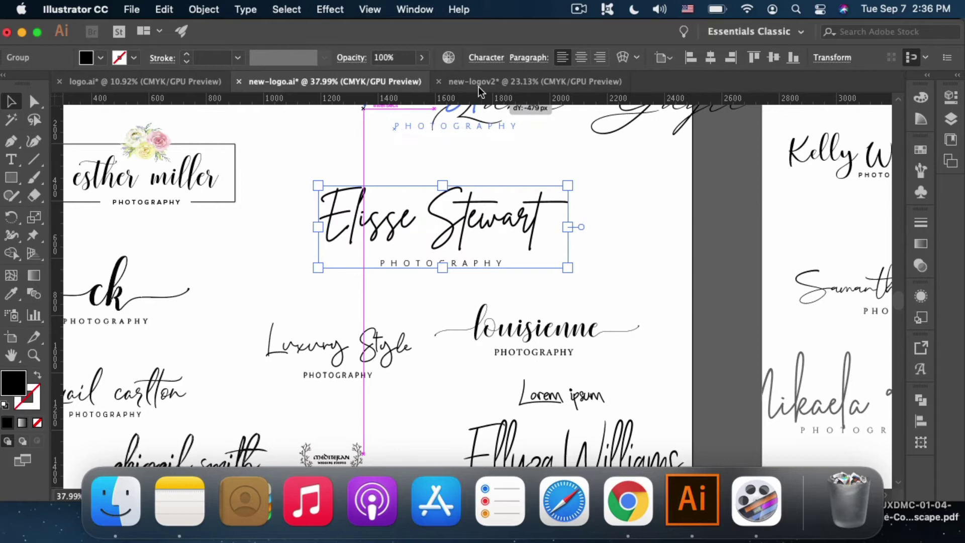
{"action": "left_click", "coordinate": [480, 88]}
{"action": "left_click_drag", "start_coordinate": [479, 90], "coordinate": [276, 339]}
Step: On the copied logo, replace the old script name line with the client's name
{"action": "left_click", "coordinate": [389, 353]}
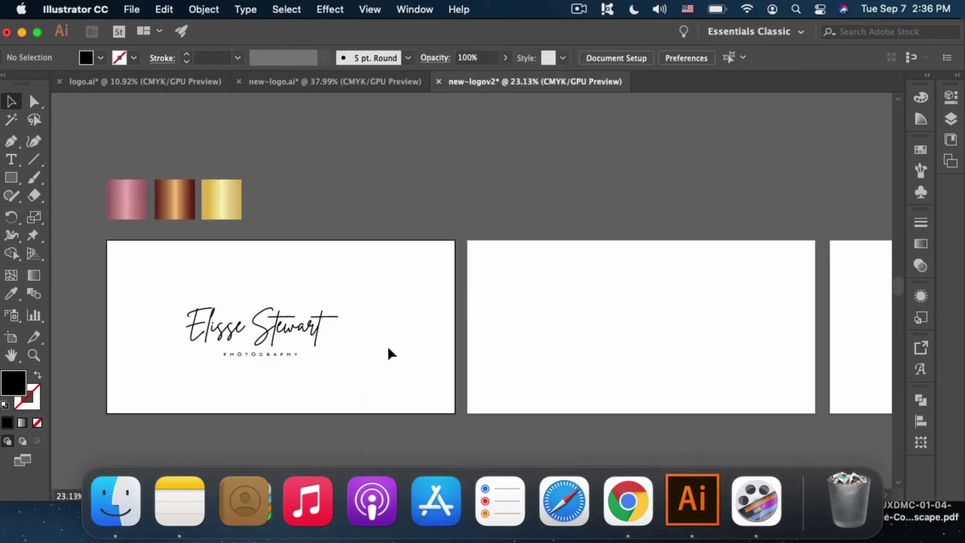
{"action": "key", "text": "super+equal"}
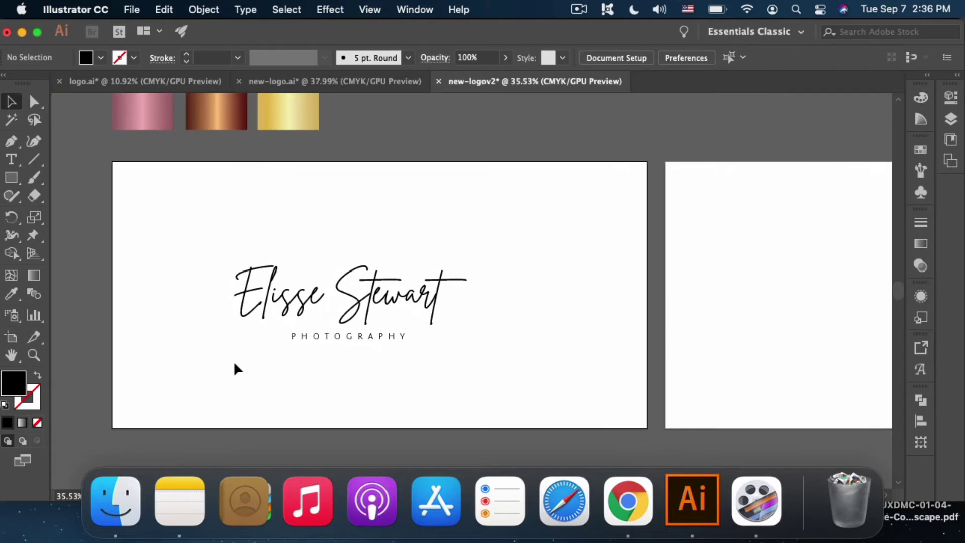
{"action": "scroll", "coordinate": [236, 369], "scroll_direction": "up", "scroll_amount": 1}
{"action": "left_click", "coordinate": [280, 272]}
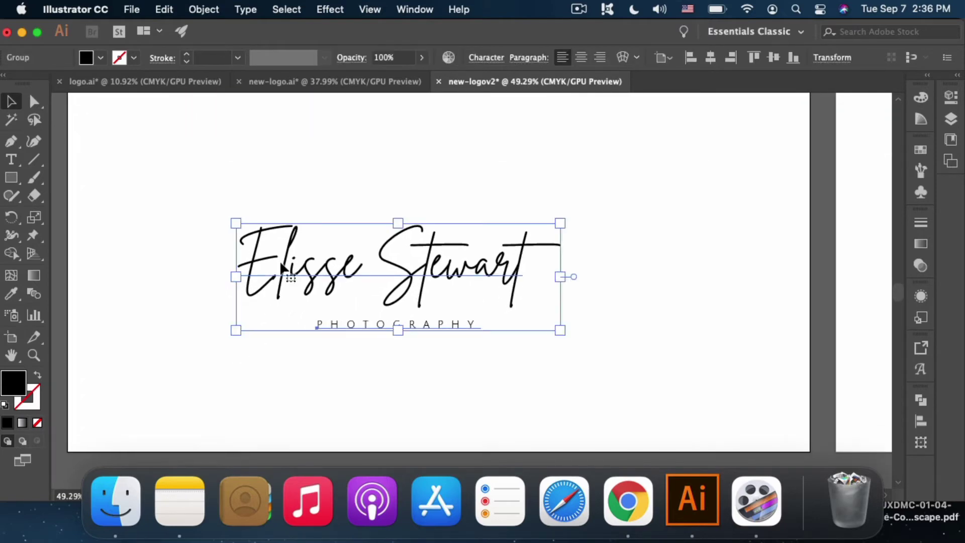
{"action": "double_click", "coordinate": [281, 265]}
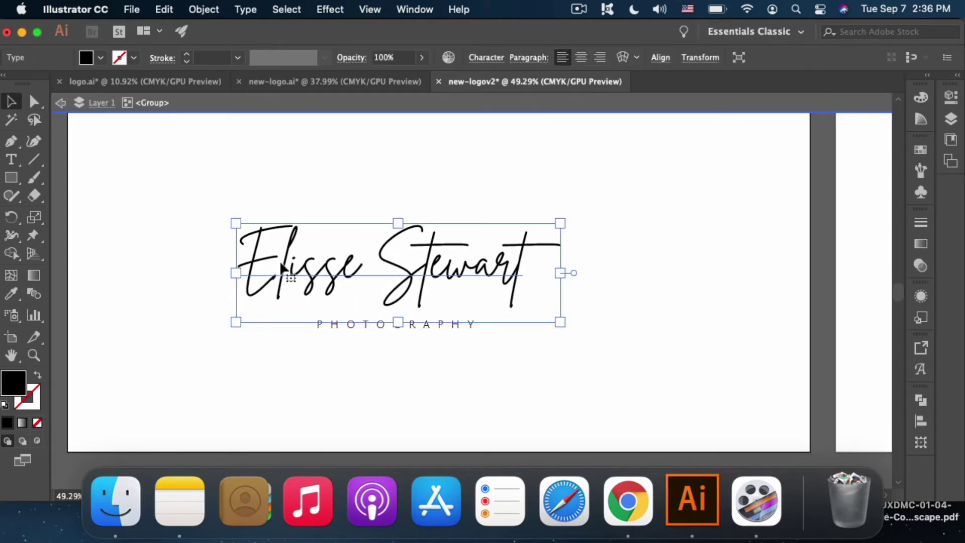
{"action": "double_click", "coordinate": [280, 265]}
{"action": "double_click", "coordinate": [280, 262]}
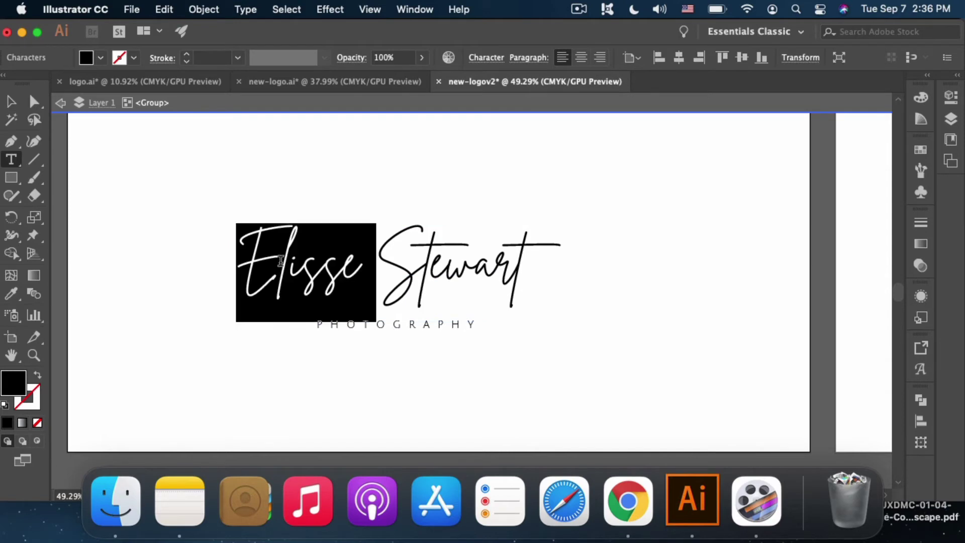
{"action": "triple_click", "coordinate": [280, 261]}
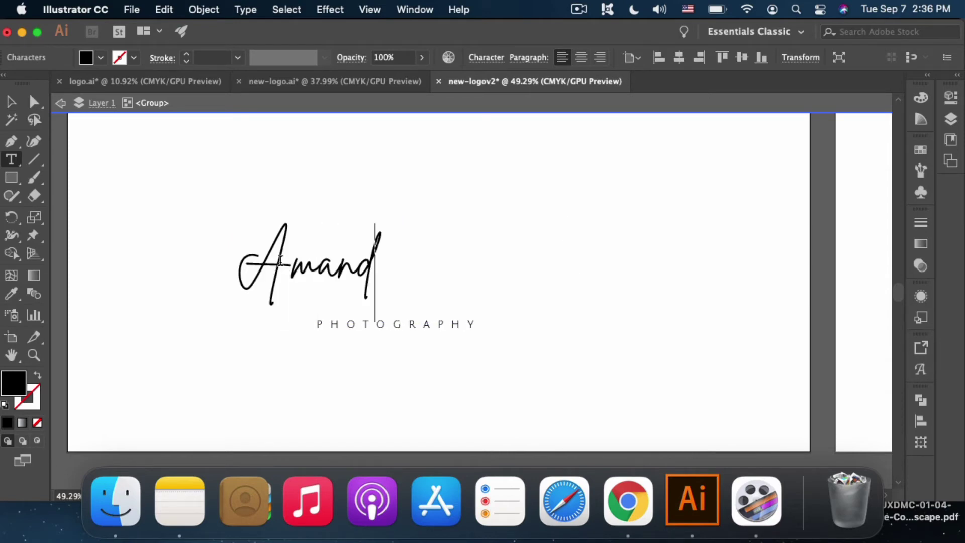
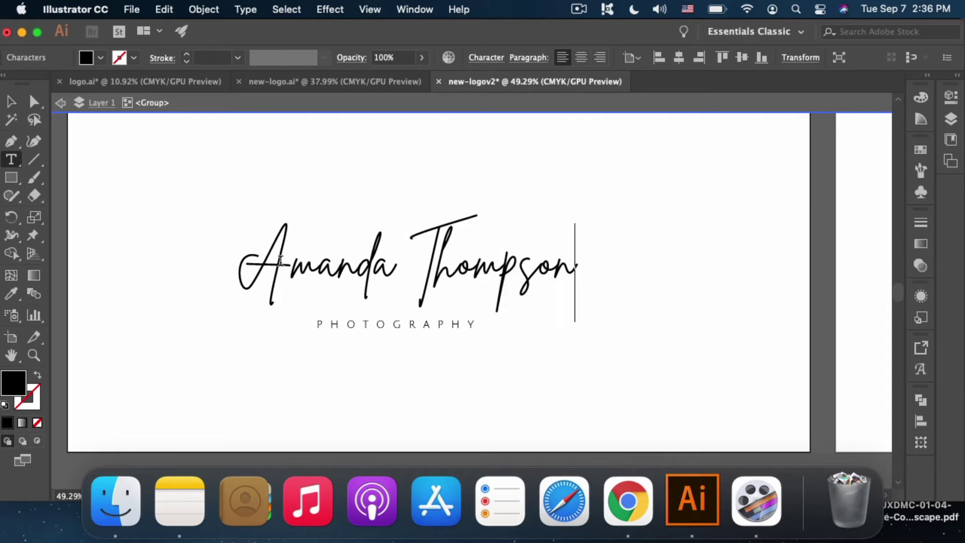
{"action": "key", "text": "Escape"}
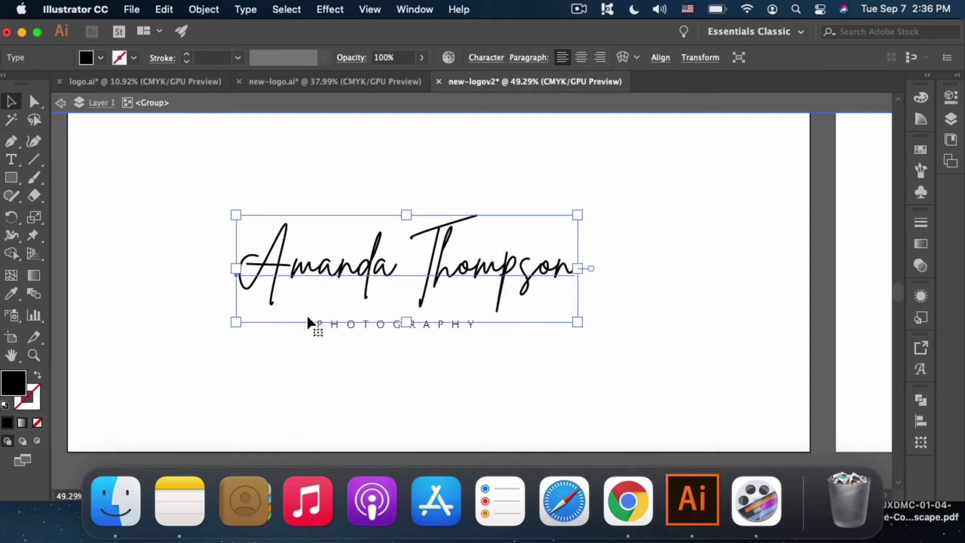
Step: Change the PHOTOGRAPHY tagline to TRAVEL BLOG and zoom back out to the artboard
{"action": "left_click", "coordinate": [359, 332]}
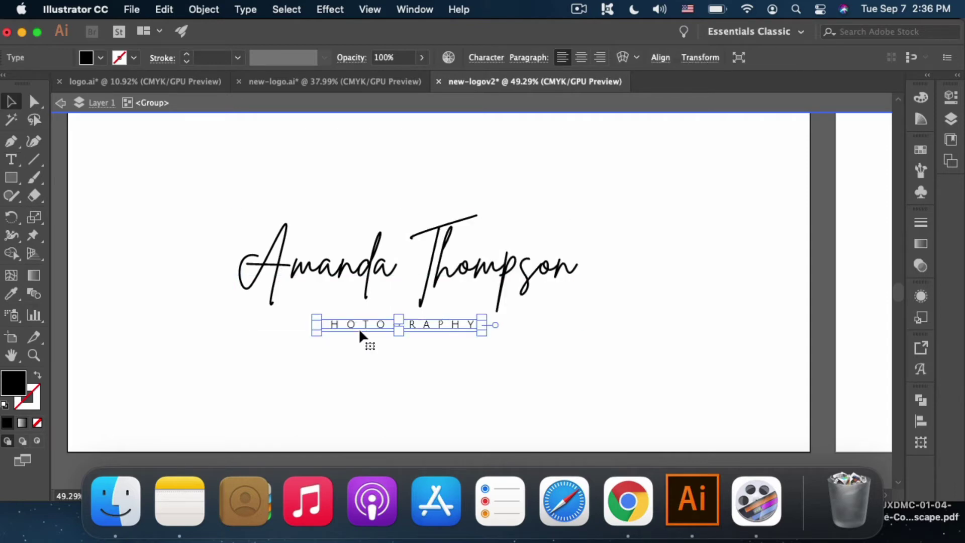
{"action": "double_click", "coordinate": [430, 326]}
{"action": "double_click", "coordinate": [430, 326]}
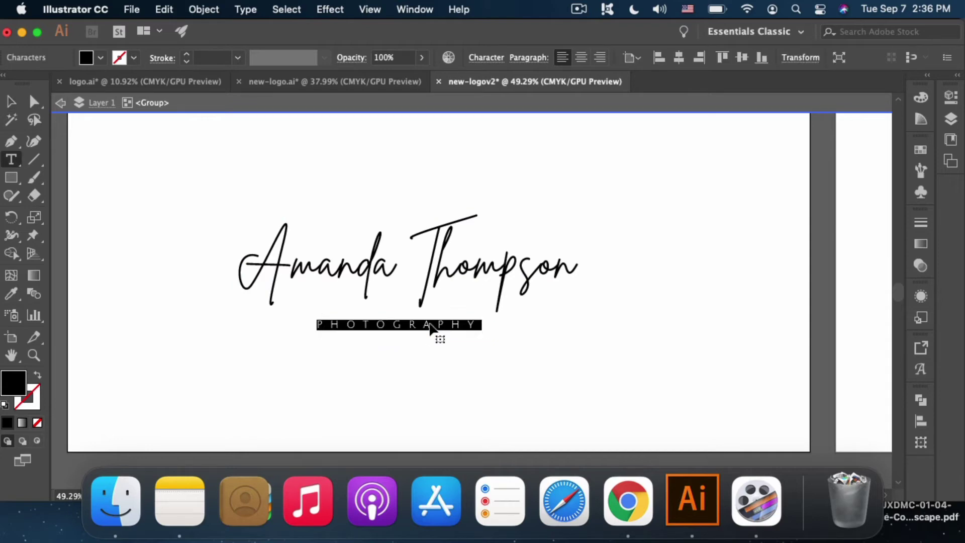
{"action": "type", "text": "TRAVEL BLOG"}
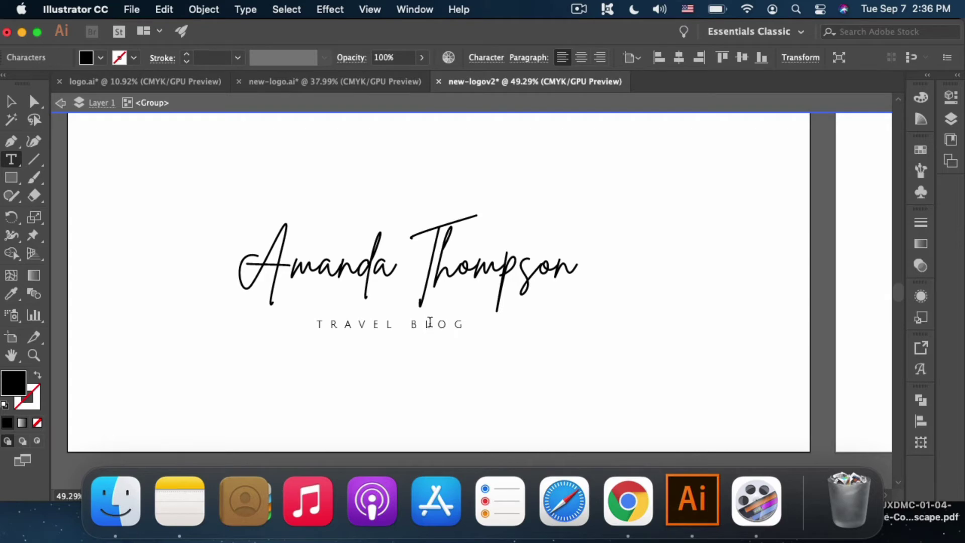
{"action": "key", "text": "Escape"}
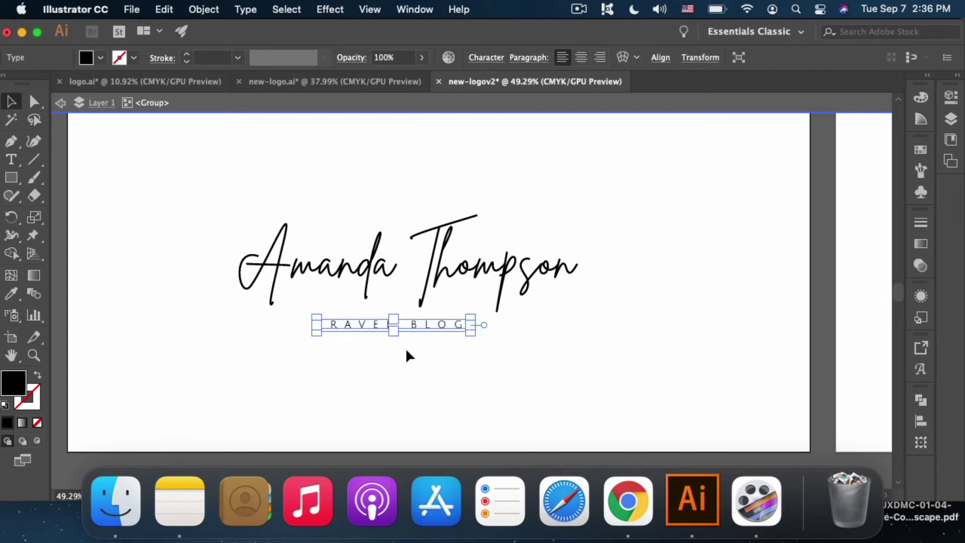
{"action": "scroll", "coordinate": [406, 353], "scroll_direction": "up", "scroll_amount": 3}
{"action": "scroll", "coordinate": [408, 352], "scroll_direction": "up", "scroll_amount": 1}
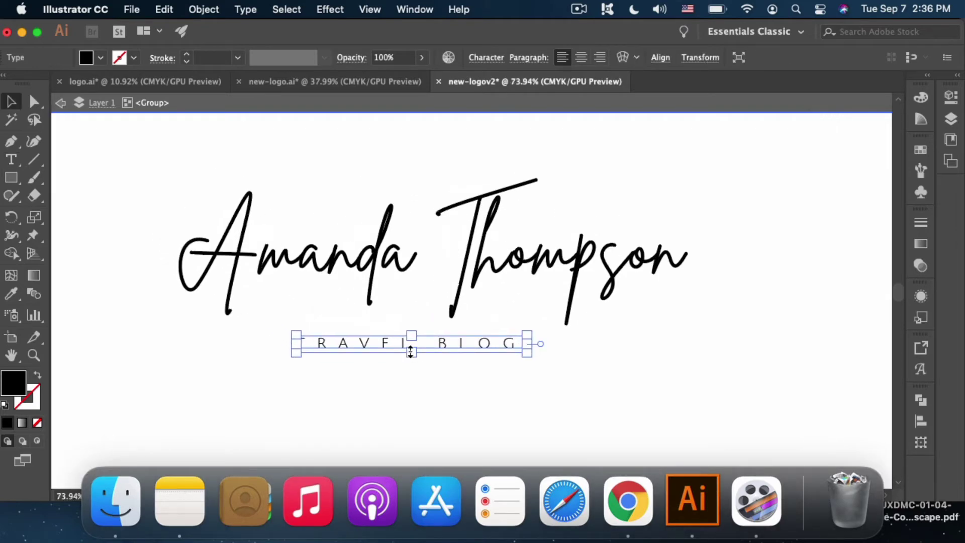
{"action": "left_click", "coordinate": [495, 381]}
{"action": "scroll", "coordinate": [509, 380], "scroll_direction": "down", "scroll_amount": 3}
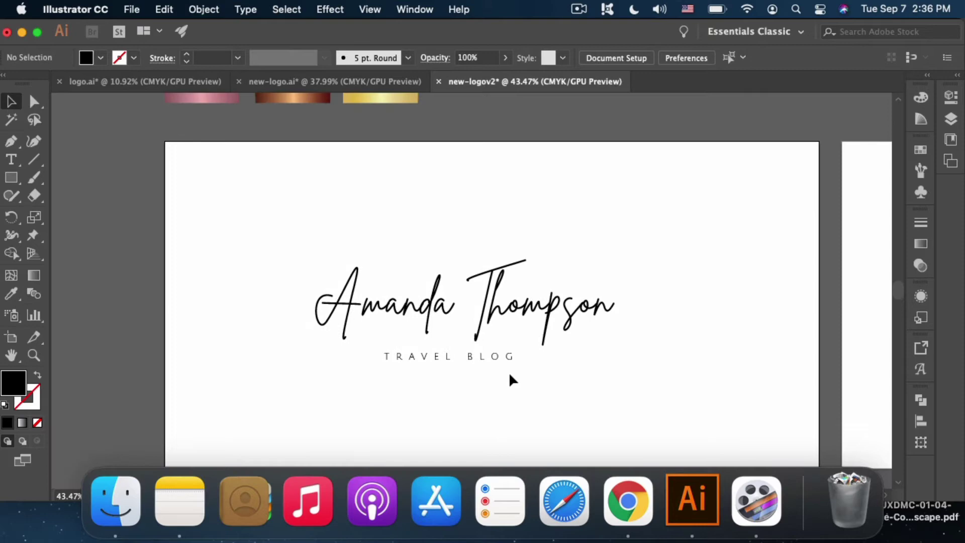
Step: Scale the name-and-tagline logo group up around its centre, then ungroup it
{"action": "left_click_drag", "start_coordinate": [607, 397], "coordinate": [607, 397]}
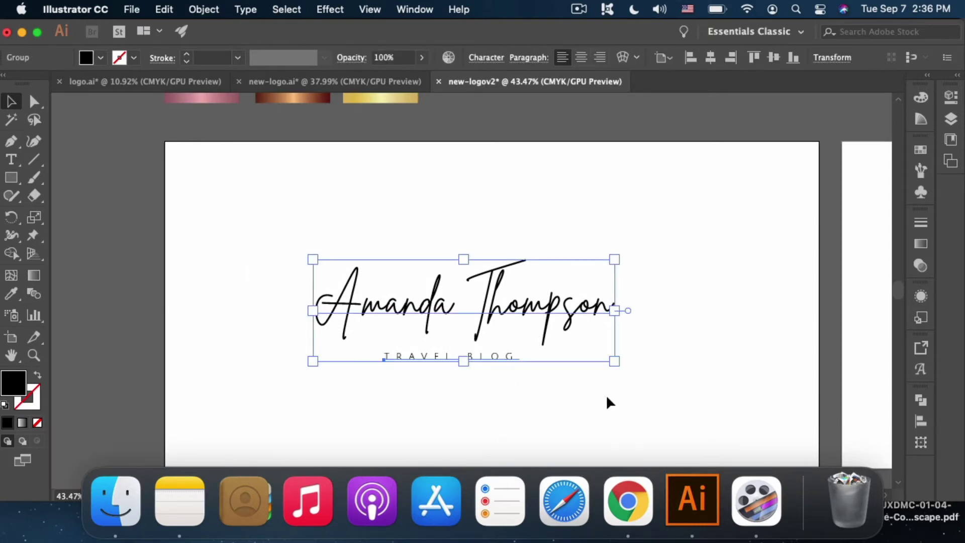
{"action": "left_click_drag", "start_coordinate": [613, 361], "coordinate": [676, 400]}
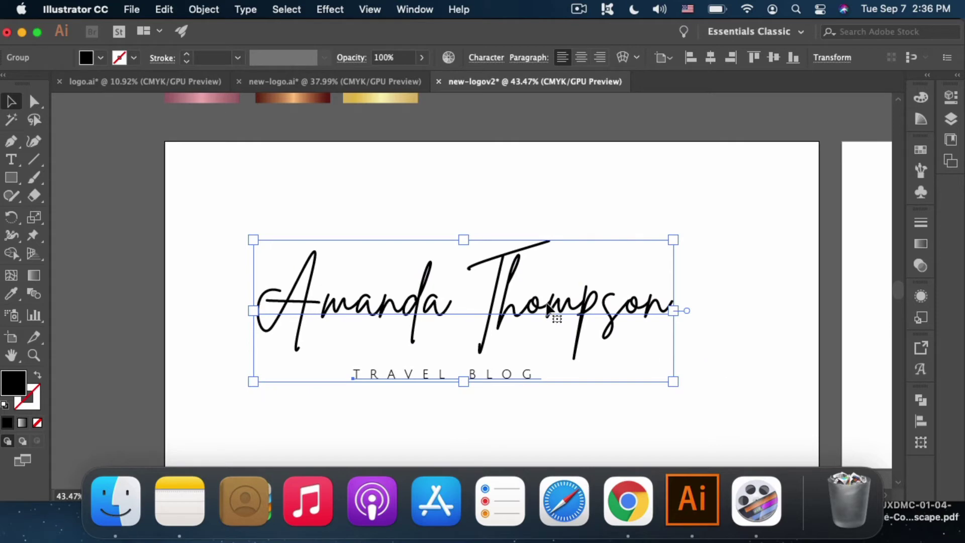
{"action": "right_click", "coordinate": [547, 308]}
{"action": "left_click", "coordinate": [577, 340]}
Step: Convert the script name and the TRAVEL BLOG text to outlines
{"action": "left_click", "coordinate": [459, 220]}
{"action": "left_click_drag", "start_coordinate": [678, 426], "coordinate": [634, 402]}
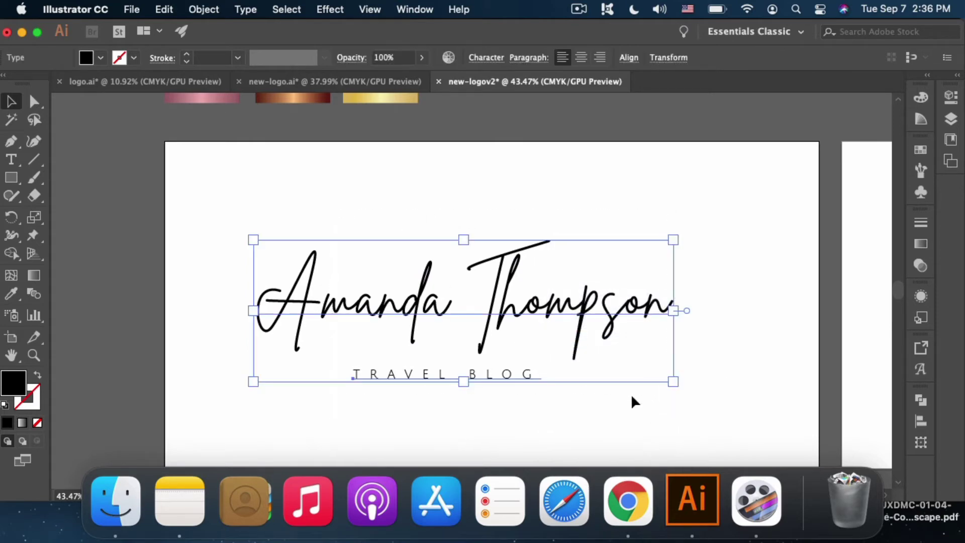
{"action": "left_click", "coordinate": [202, 10]}
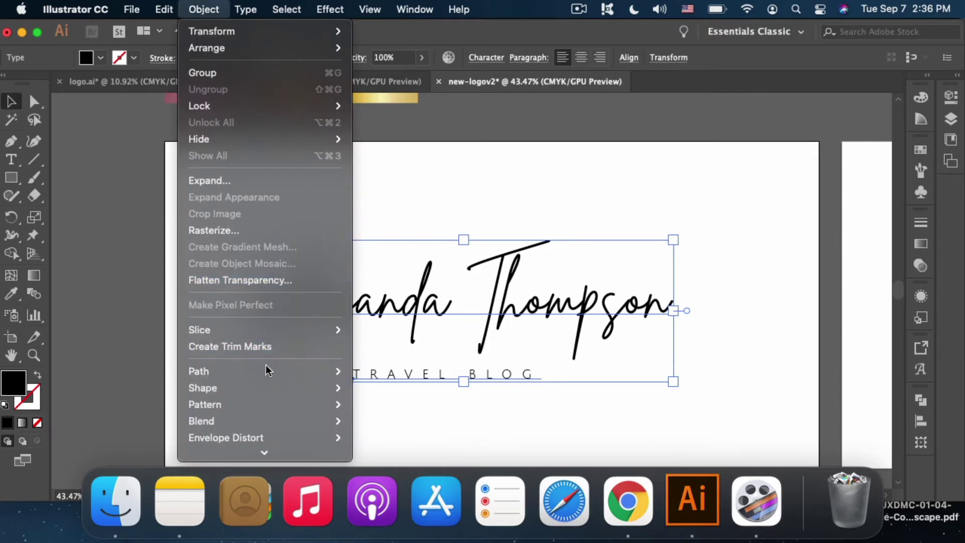
{"action": "mouse_move", "coordinate": [269, 371]}
{"action": "left_click", "coordinate": [384, 345]}
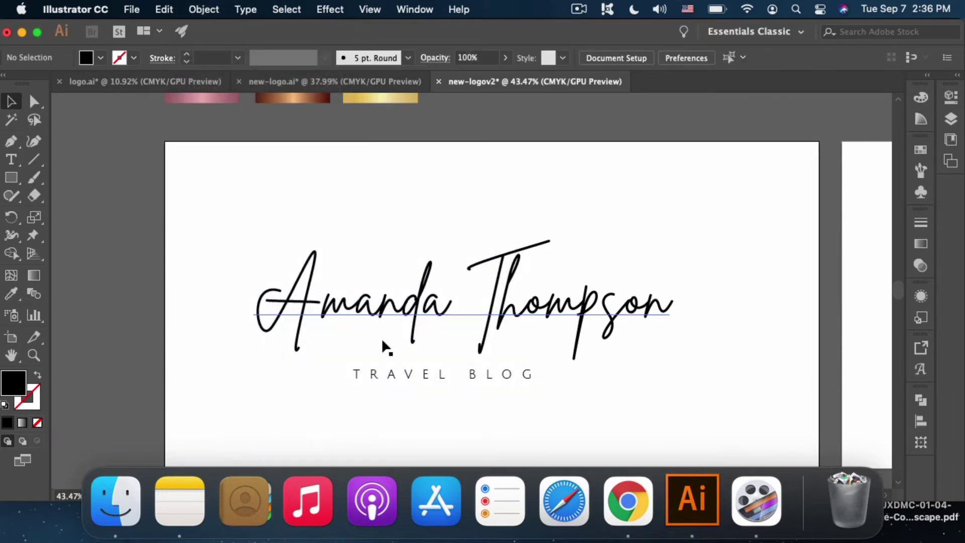
{"action": "left_click", "coordinate": [397, 376]}
{"action": "left_click", "coordinate": [203, 10]}
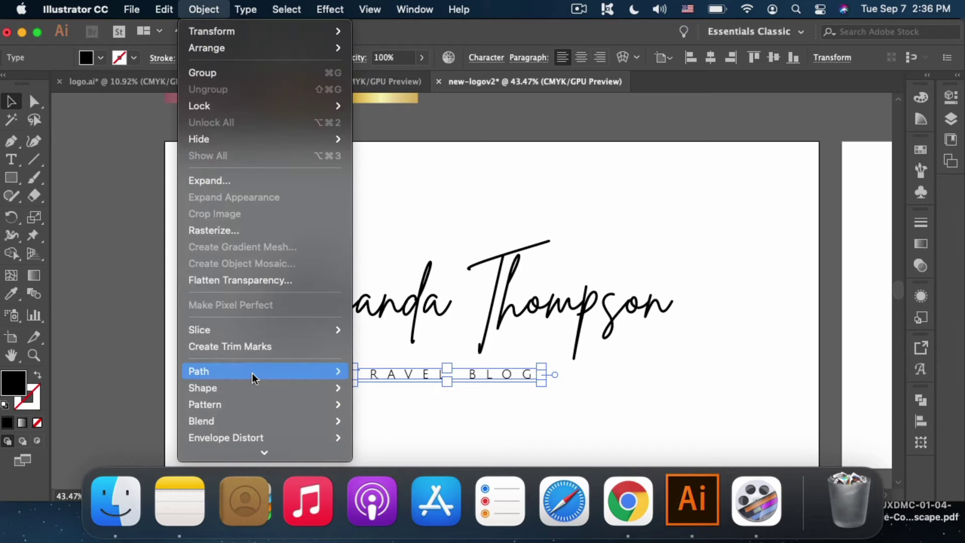
{"action": "mouse_move", "coordinate": [298, 371]}
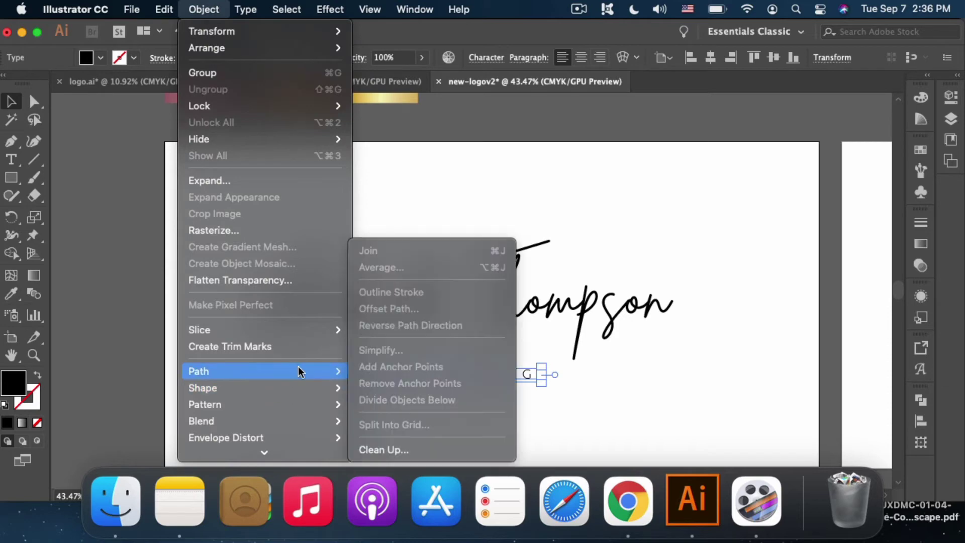
{"action": "left_click", "coordinate": [541, 179]}
{"action": "key", "text": "ctrl+shift+o"}
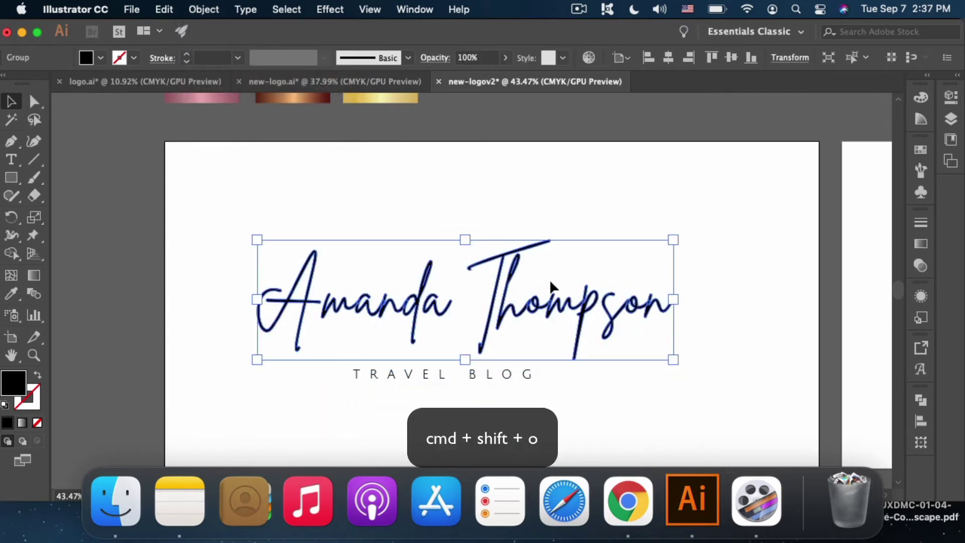
{"action": "left_click", "coordinate": [516, 382]}
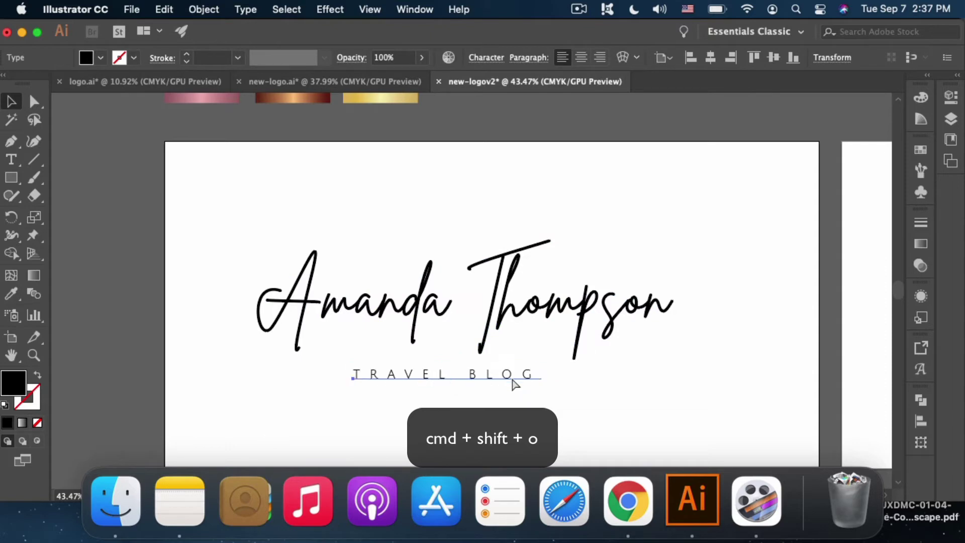
{"action": "key", "text": "super+shift+o"}
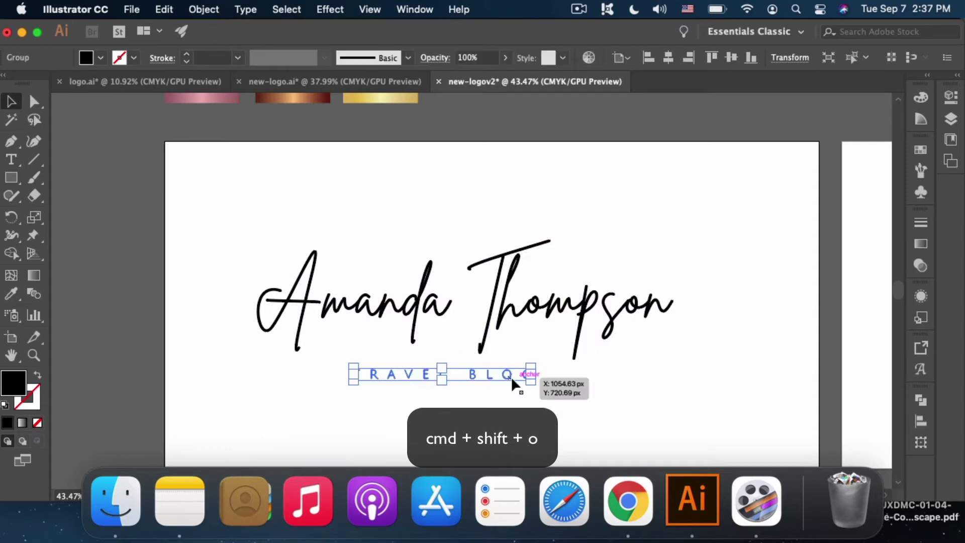
Step: Centre the TRAVEL BLOG outlines horizontally under the name and group them together
{"action": "left_click", "coordinate": [329, 242]}
{"action": "left_click", "coordinate": [431, 322]}
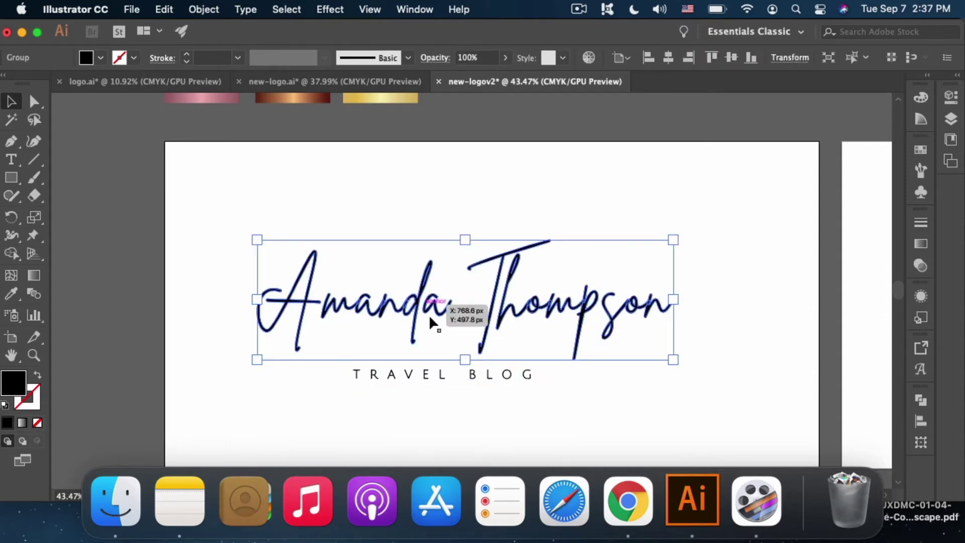
{"action": "left_click", "coordinate": [477, 381], "text": "shift"}
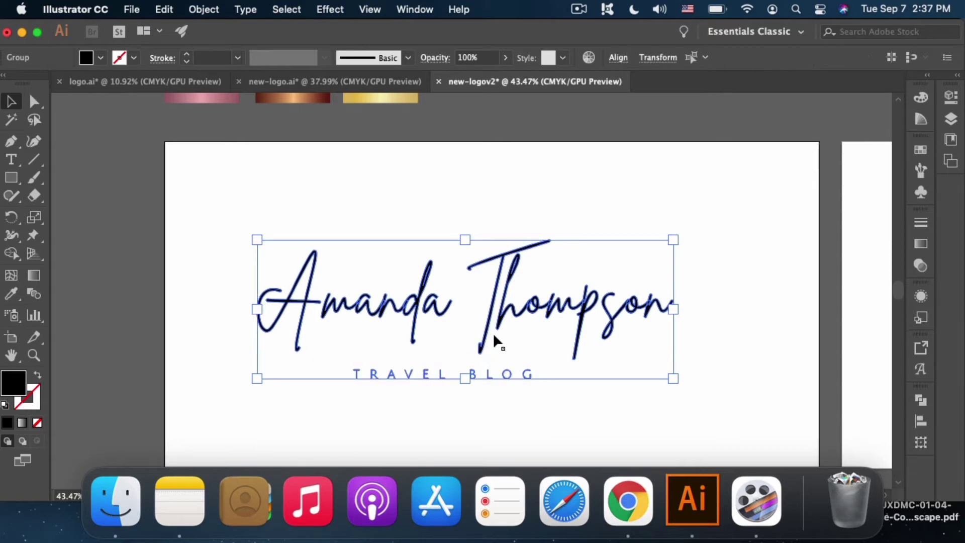
{"action": "left_click", "coordinate": [617, 58]}
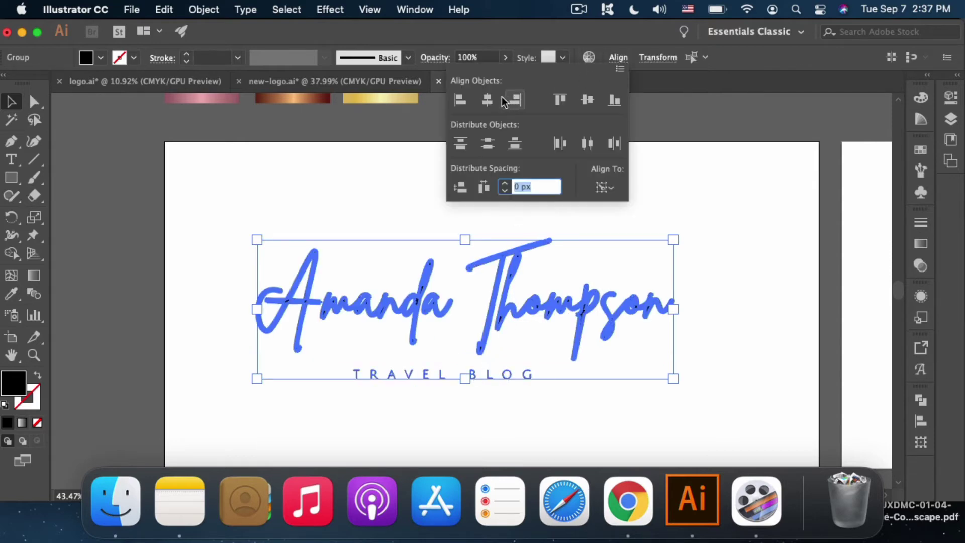
{"action": "left_click", "coordinate": [488, 100]}
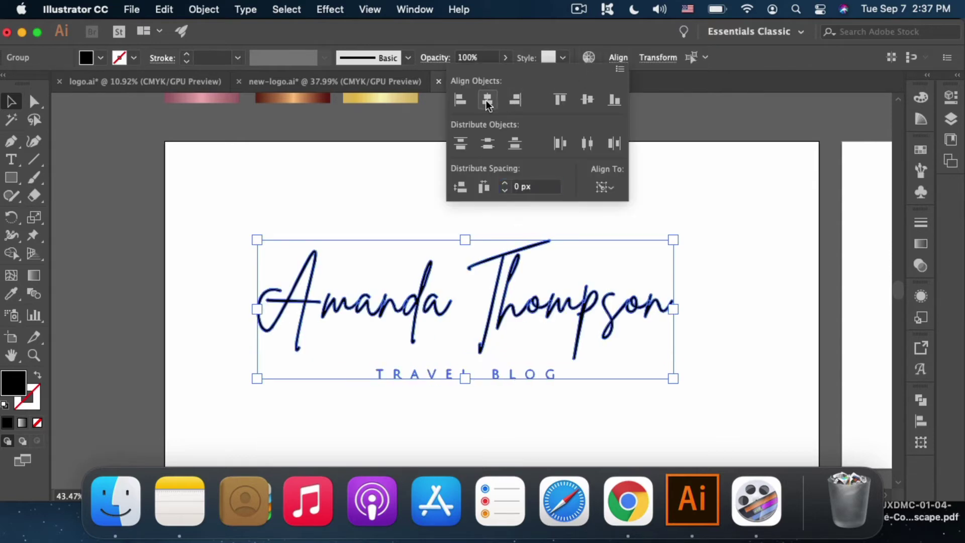
{"action": "left_click", "coordinate": [752, 371]}
{"action": "left_click_drag", "start_coordinate": [338, 209], "coordinate": [664, 404]}
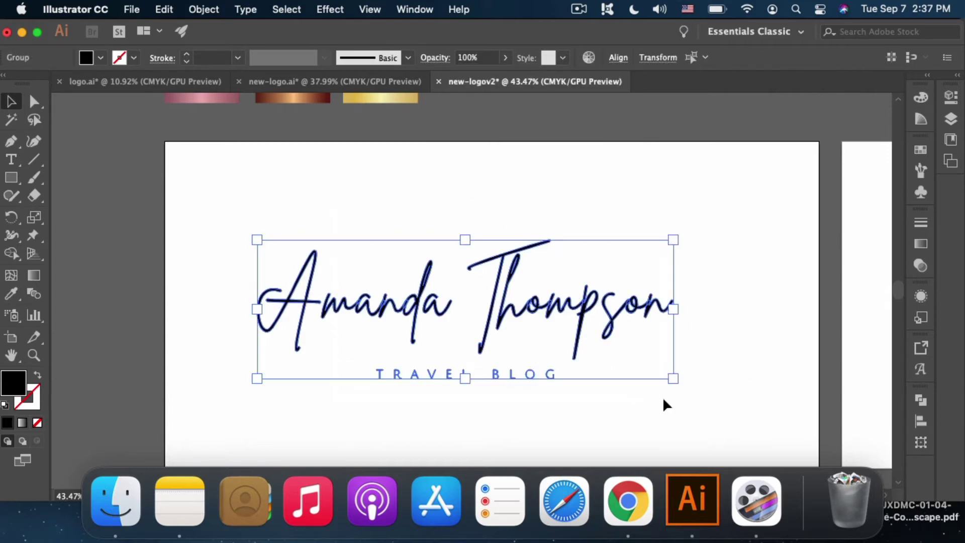
{"action": "key", "text": "super+g"}
Step: Centre the logo horizontally and vertically on its artboard
{"action": "left_click", "coordinate": [667, 58]}
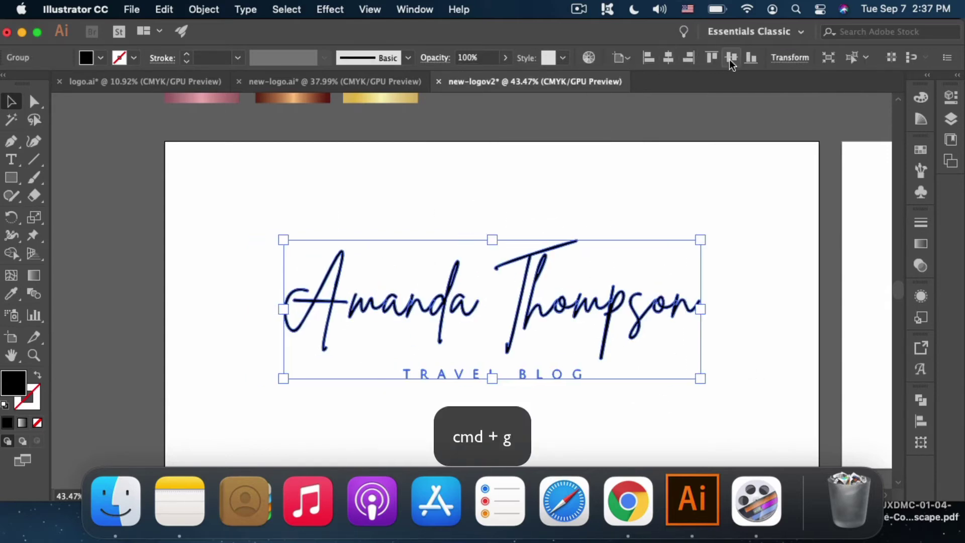
{"action": "left_click", "coordinate": [731, 58]}
{"action": "left_click", "coordinate": [646, 198]}
{"action": "scroll", "coordinate": [646, 198], "scroll_direction": "down", "scroll_amount": 3}
{"action": "scroll", "coordinate": [464, 231], "scroll_direction": "right", "scroll_amount": 5}
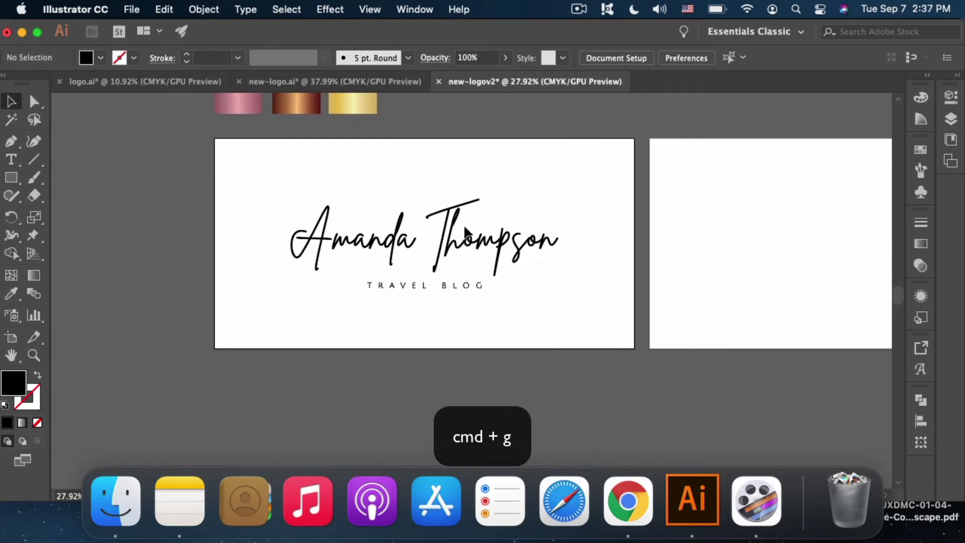
Step: Set the logo group's fill to pure black 000000
{"action": "left_click", "coordinate": [377, 276]}
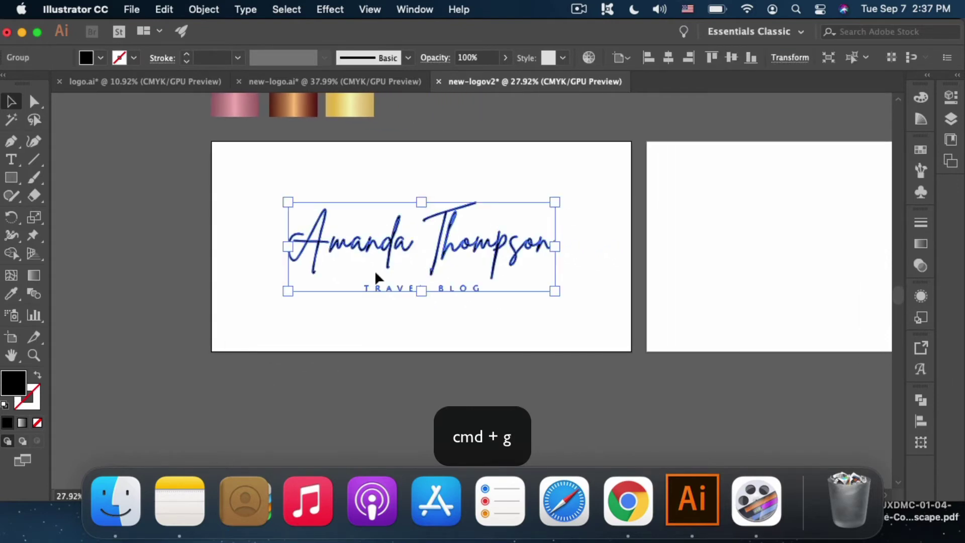
{"action": "double_click", "coordinate": [20, 385]}
{"action": "left_click_drag", "start_coordinate": [492, 357], "coordinate": [508, 370]}
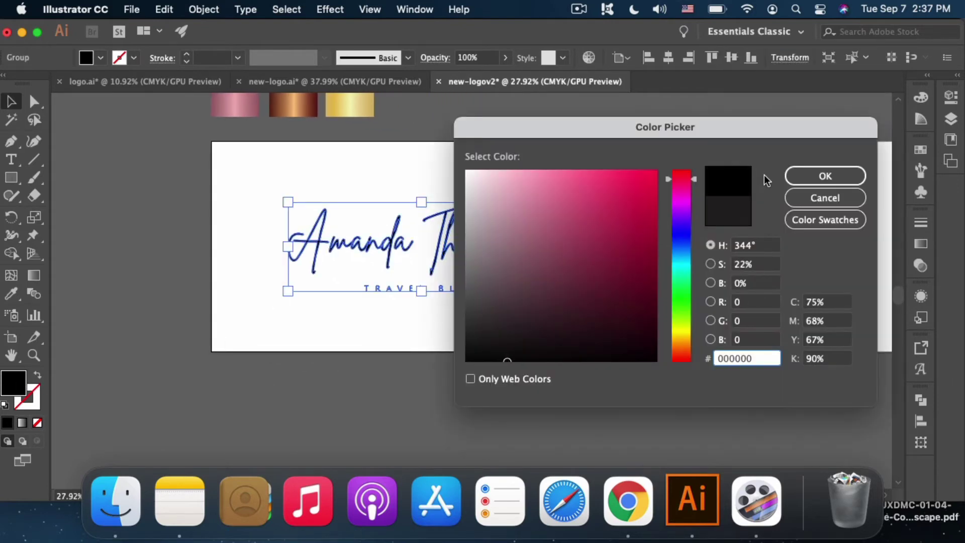
{"action": "left_click", "coordinate": [794, 177]}
{"action": "left_click", "coordinate": [577, 282]}
Step: Alt-drag a copy of the logo onto the right artboard and centre it vertically
{"action": "scroll", "coordinate": [576, 286], "scroll_direction": "right", "scroll_amount": 5}
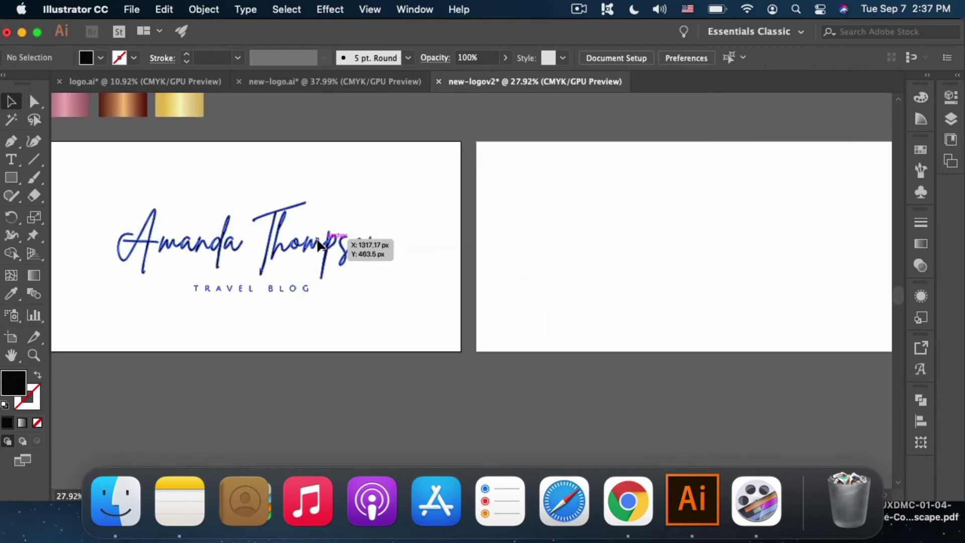
{"action": "left_click_drag", "start_coordinate": [318, 244], "coordinate": [731, 245]}
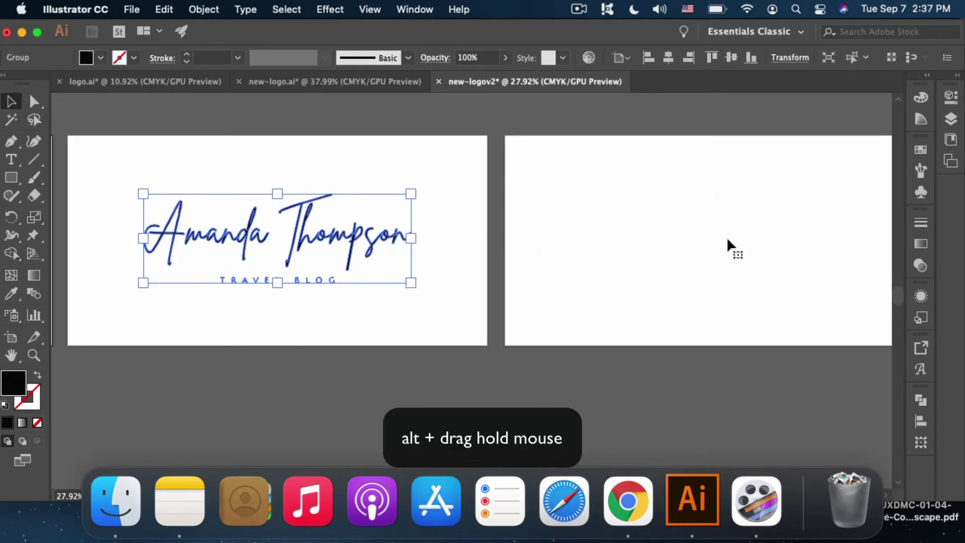
{"action": "left_click_drag", "start_coordinate": [392, 243], "coordinate": [826, 245]}
{"action": "left_click", "coordinate": [431, 269]}
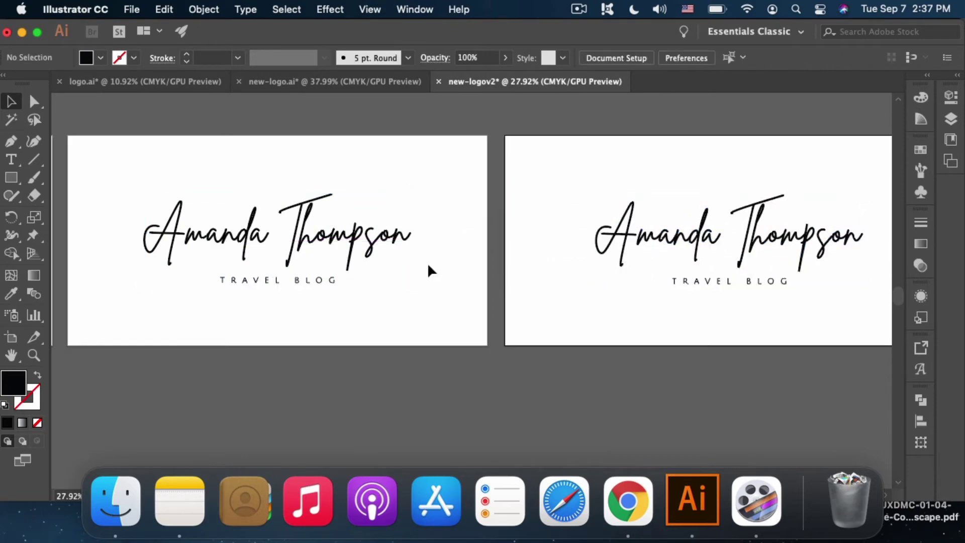
{"action": "left_click", "coordinate": [387, 247]}
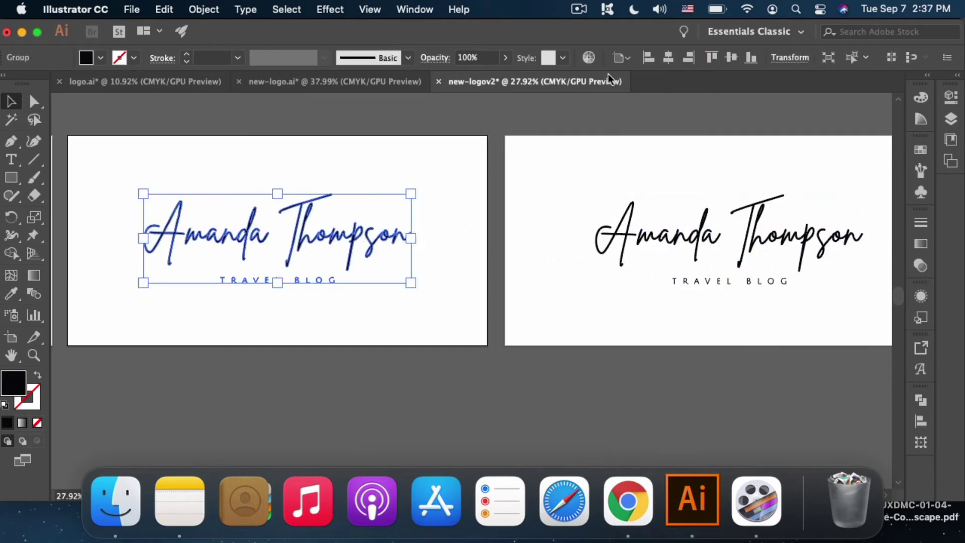
{"action": "left_click", "coordinate": [731, 59]}
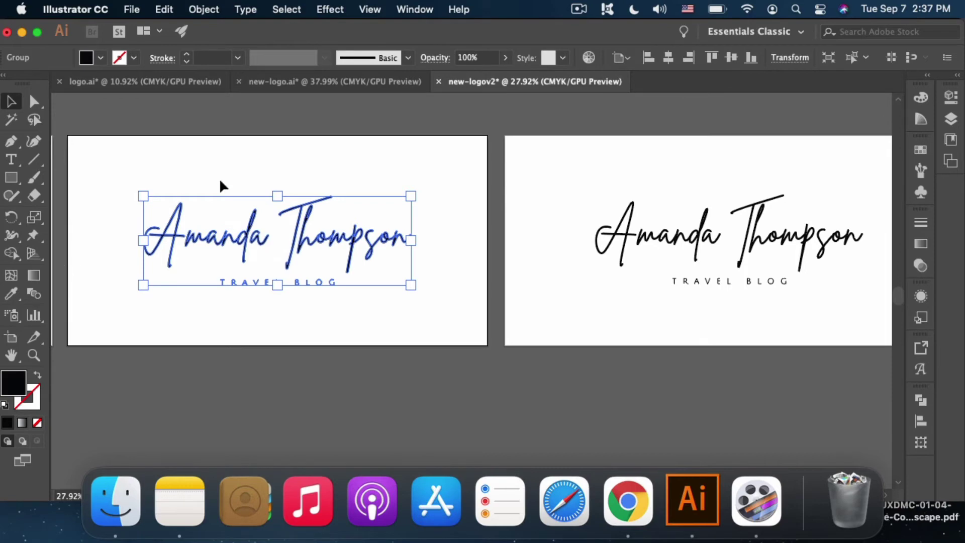
Step: Sample white onto the logo's fill with the Eyedropper
{"action": "key", "text": "i"}
{"action": "left_click", "coordinate": [292, 152]}
{"action": "scroll", "coordinate": [296, 155], "scroll_direction": "left", "scroll_amount": 5}
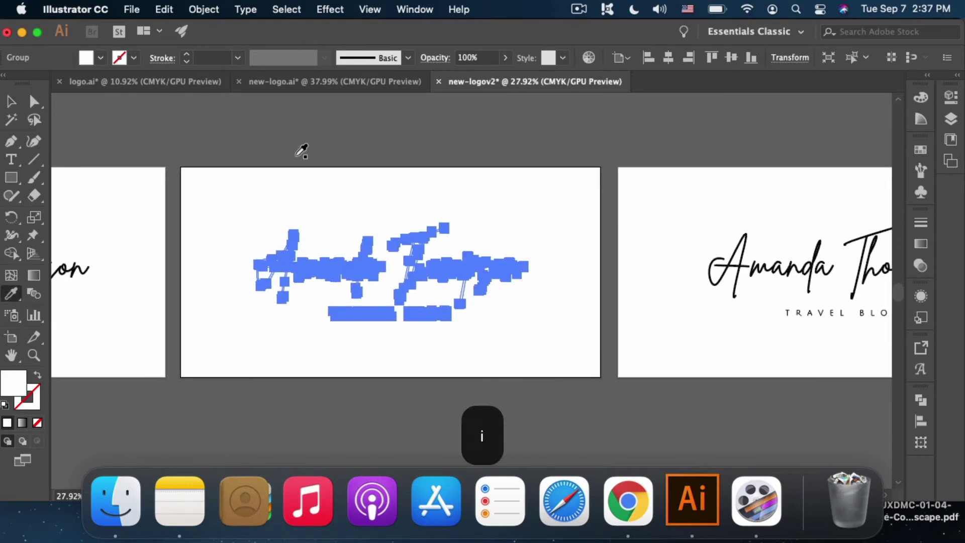
Step: Draw a rectangle over the middle artboard, fill it 000000 black, and trim its left edge
{"action": "left_click", "coordinate": [11, 177]}
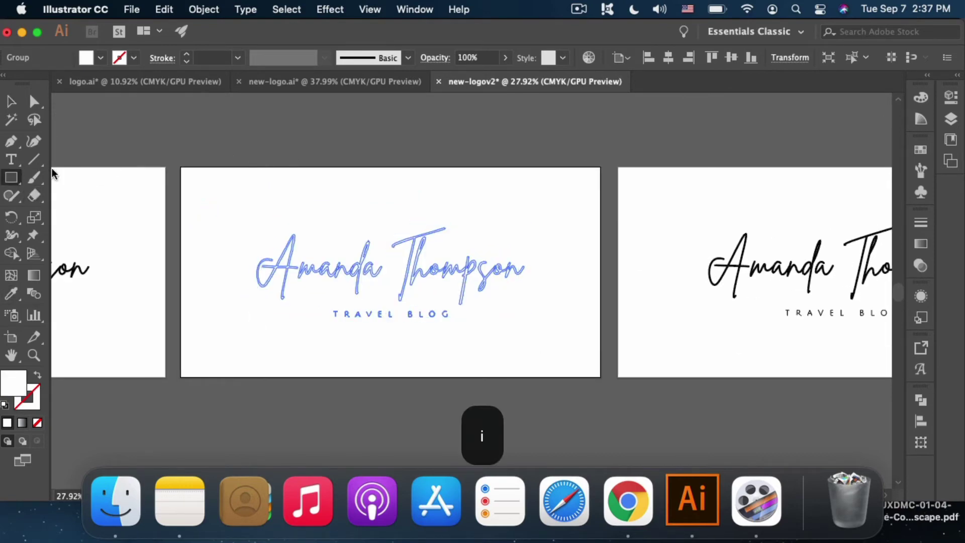
{"action": "left_click_drag", "start_coordinate": [167, 154], "coordinate": [608, 384]}
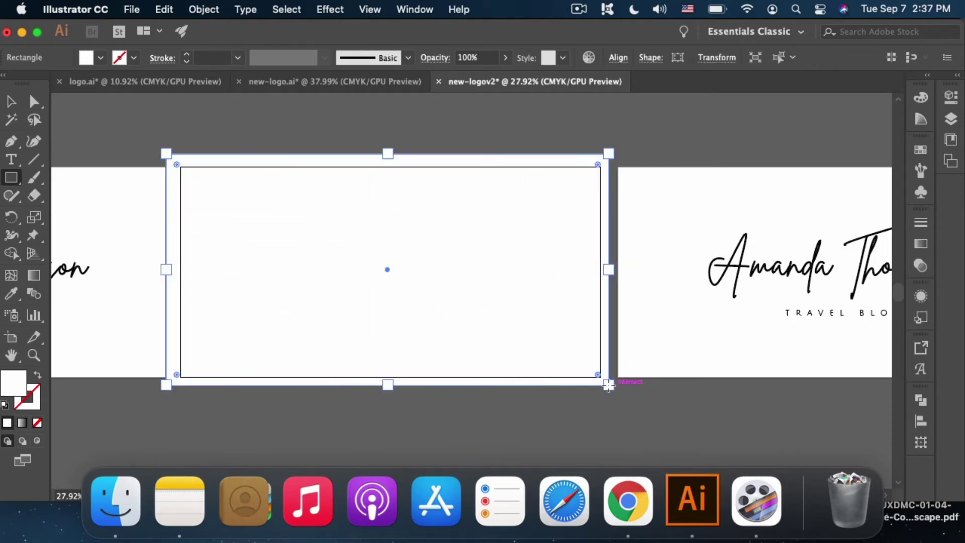
{"action": "double_click", "coordinate": [17, 378]}
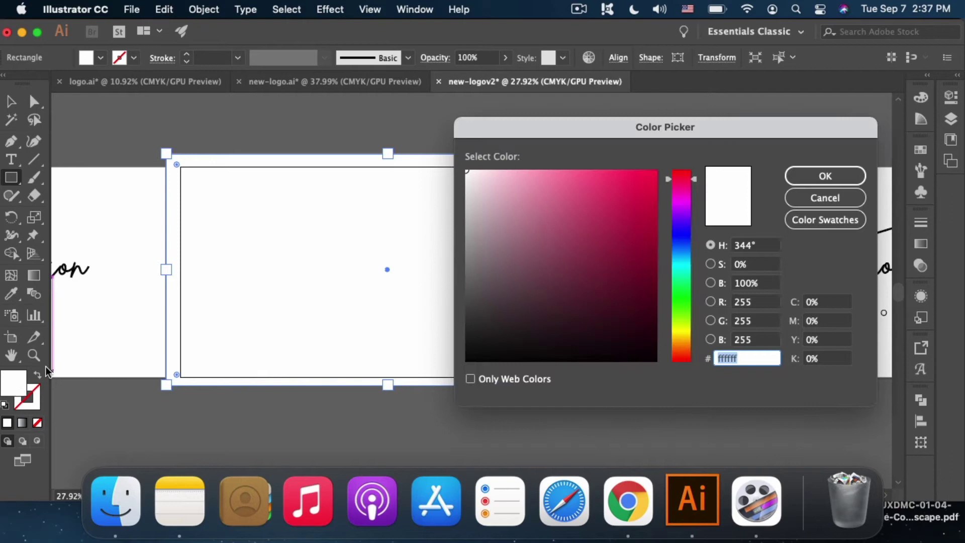
{"action": "type", "text": "000000"}
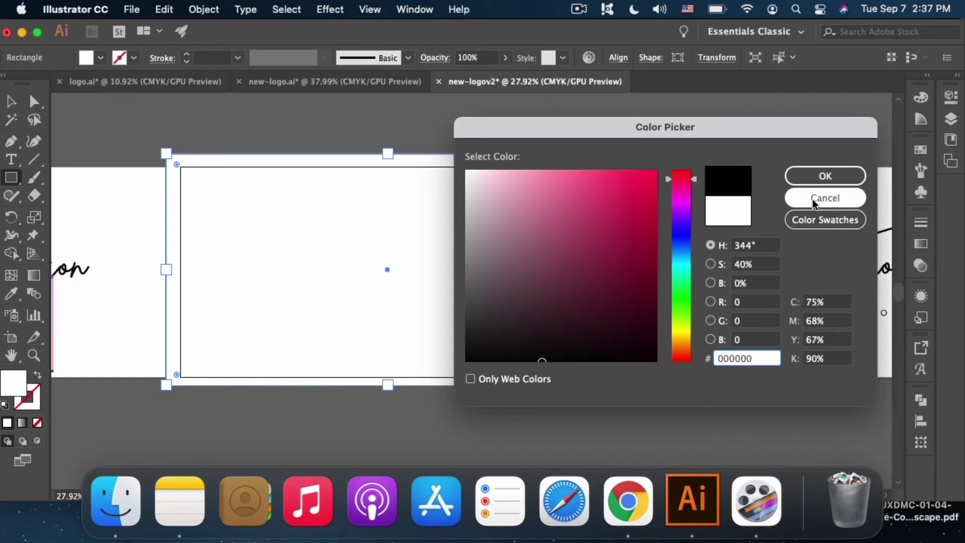
{"action": "left_click", "coordinate": [822, 184]}
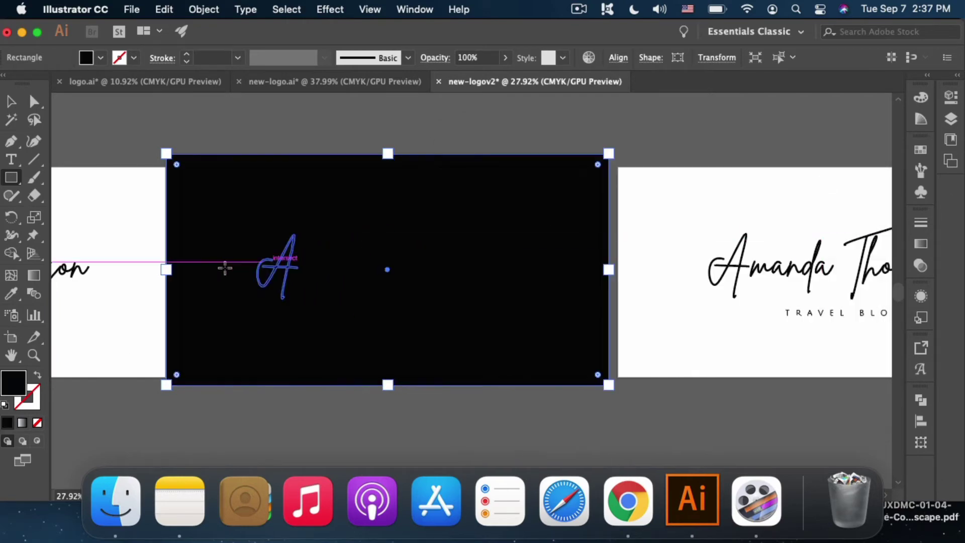
{"action": "key", "text": "v"}
{"action": "left_click_drag", "start_coordinate": [166, 269], "coordinate": [176, 270]}
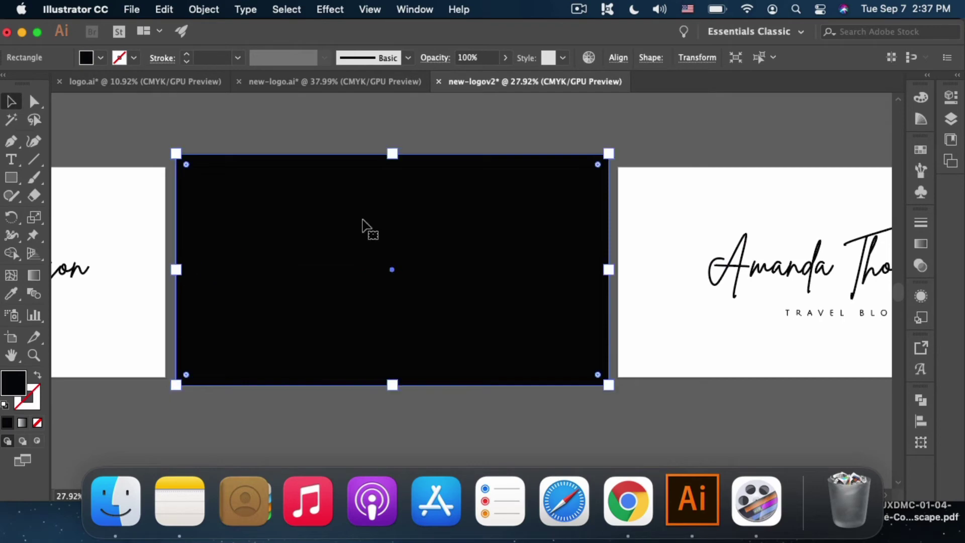
Step: In the Layers panel, move the black rectangle below the logo group
{"action": "scroll", "coordinate": [618, 228], "scroll_direction": "right", "scroll_amount": 5}
{"action": "scroll", "coordinate": [618, 227], "scroll_direction": "down", "scroll_amount": 2}
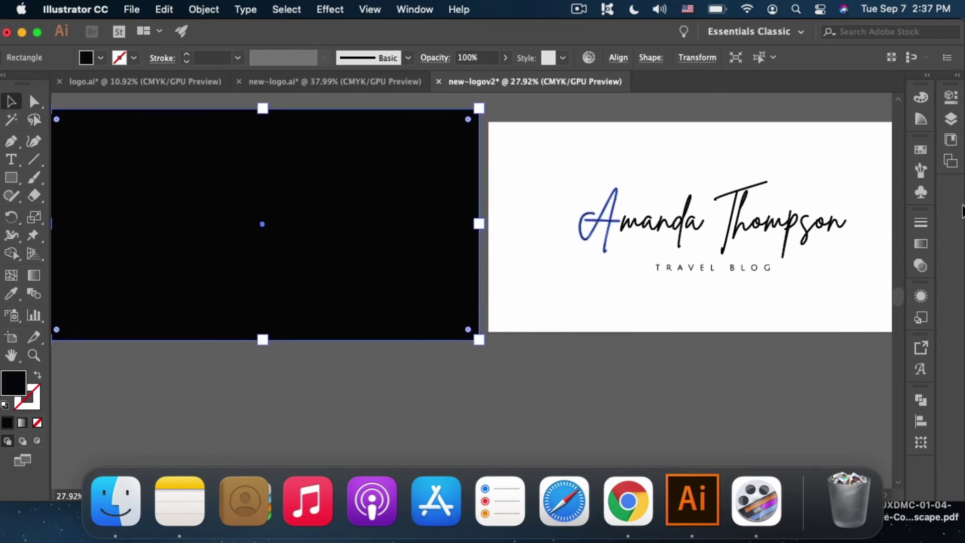
{"action": "left_click", "coordinate": [950, 120]}
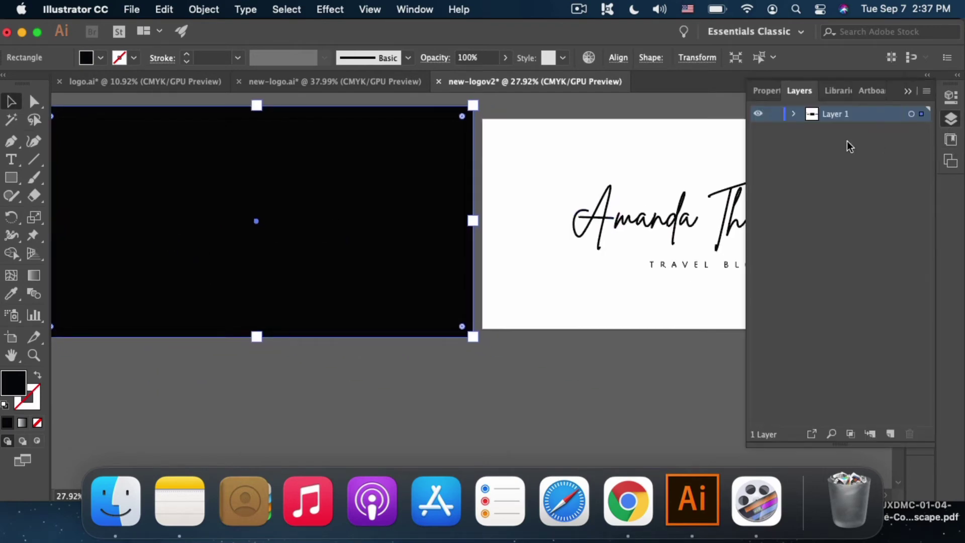
{"action": "left_click", "coordinate": [792, 114]}
{"action": "left_click_drag", "start_coordinate": [829, 129], "coordinate": [830, 184]}
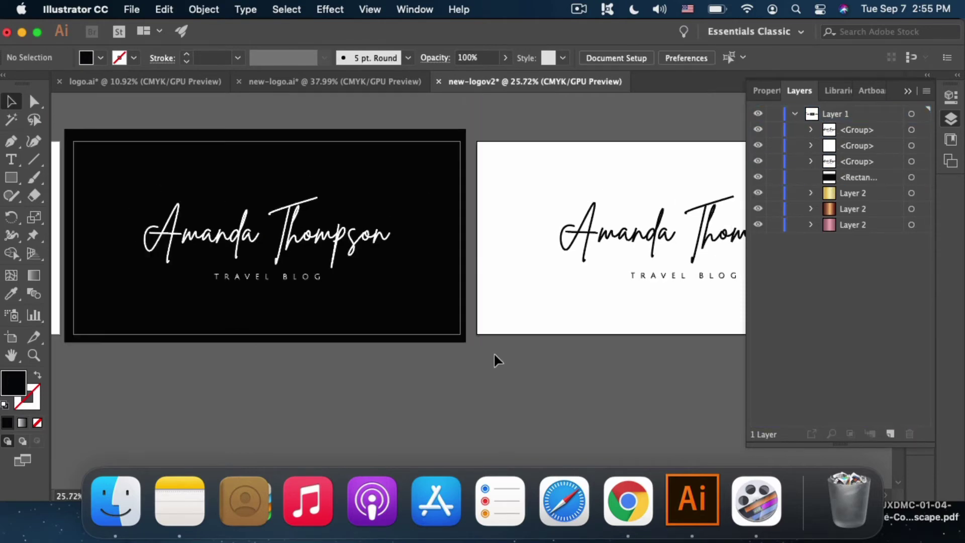
Step: Turn the logo on the white artboard white with the Eyedropper
{"action": "left_click_drag", "start_coordinate": [609, 237], "coordinate": [609, 240]}
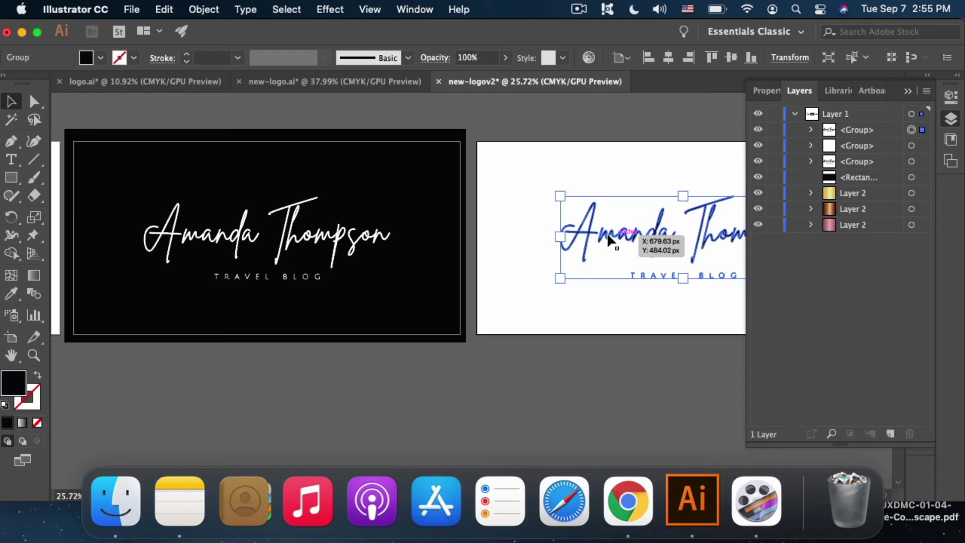
{"action": "key", "text": "i"}
{"action": "left_click", "coordinate": [622, 172]}
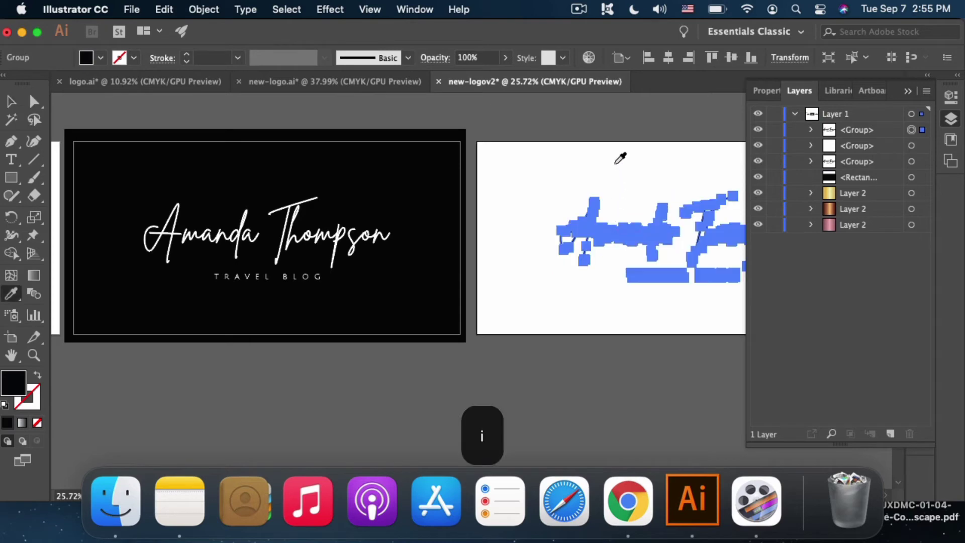
Step: Alt-drag a duplicate of the black rectangle onto the third artboard behind the white logo
{"action": "left_click", "coordinate": [957, 126]}
{"action": "scroll", "coordinate": [663, 211], "scroll_direction": "right", "scroll_amount": 5}
{"action": "key", "text": "v"}
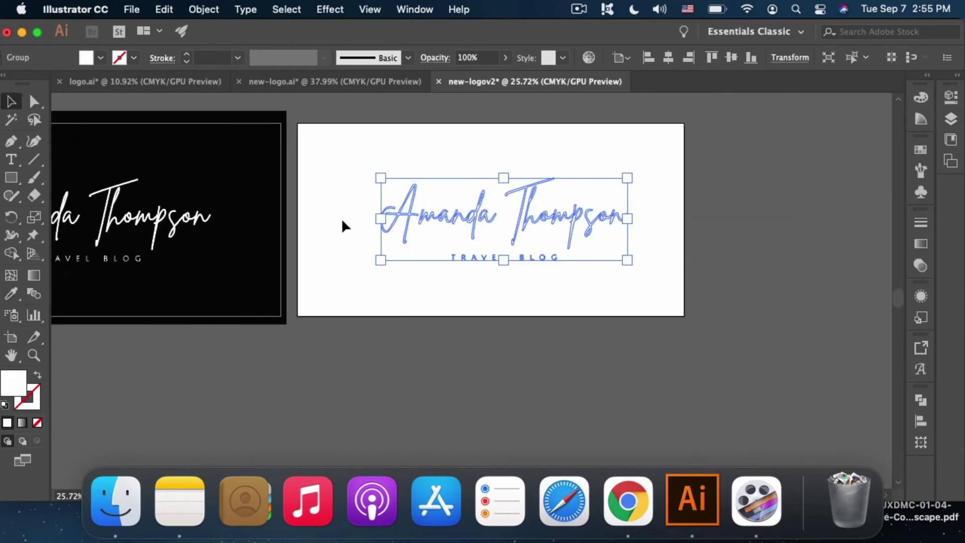
{"action": "left_click", "coordinate": [263, 178]}
{"action": "left_click_drag", "start_coordinate": [263, 178], "coordinate": [665, 179]}
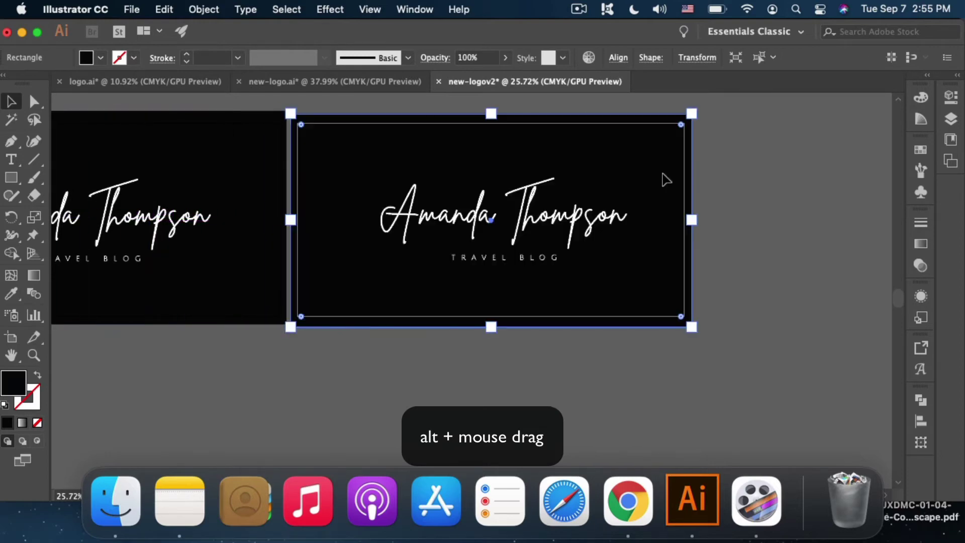
{"action": "left_click", "coordinate": [545, 223]}
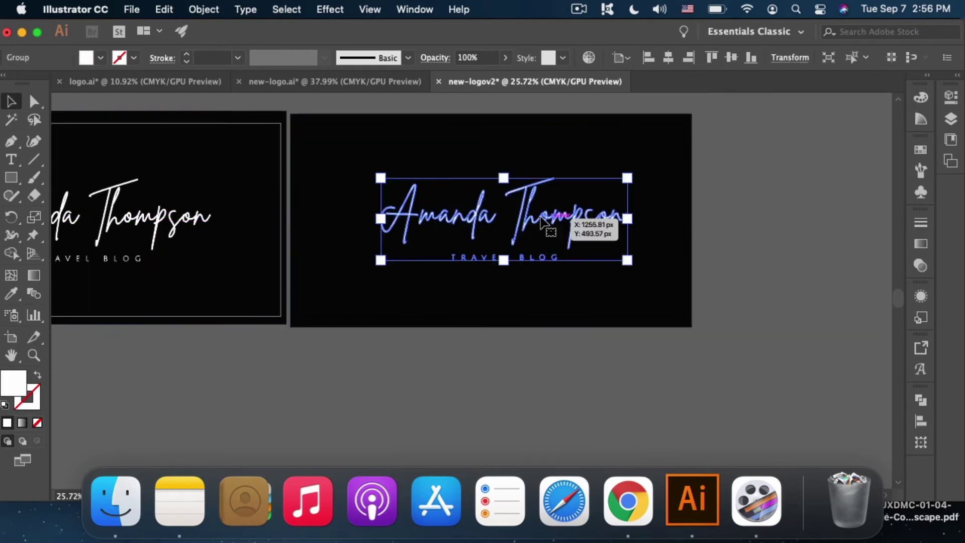
{"action": "scroll", "coordinate": [545, 222], "scroll_direction": "down", "scroll_amount": 3}
{"action": "scroll", "coordinate": [545, 223], "scroll_direction": "left", "scroll_amount": 3}
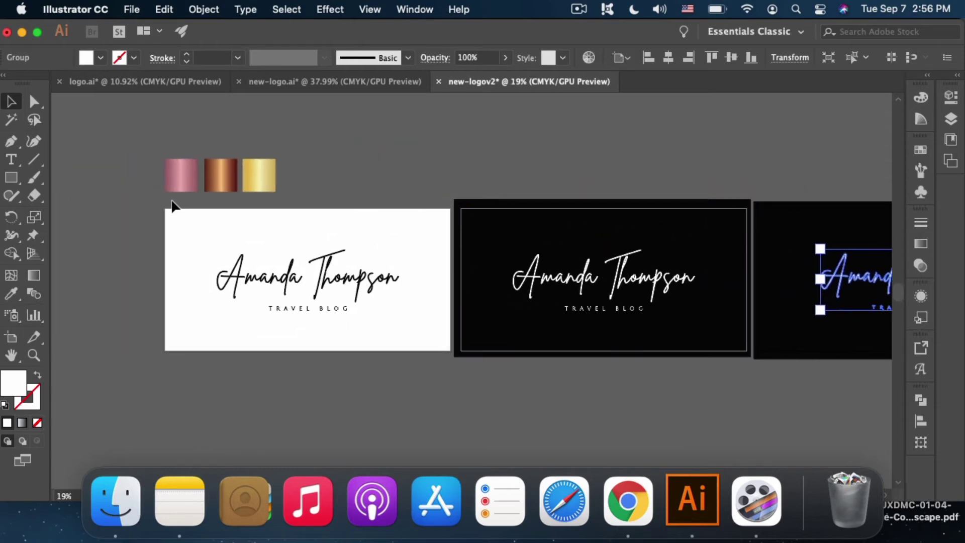
Step: Alt-drag a copy of the copper gradient swatch onto the third black card
{"action": "left_click_drag", "start_coordinate": [329, 197], "coordinate": [329, 197]}
{"action": "scroll", "coordinate": [329, 197], "scroll_direction": "right", "scroll_amount": 2}
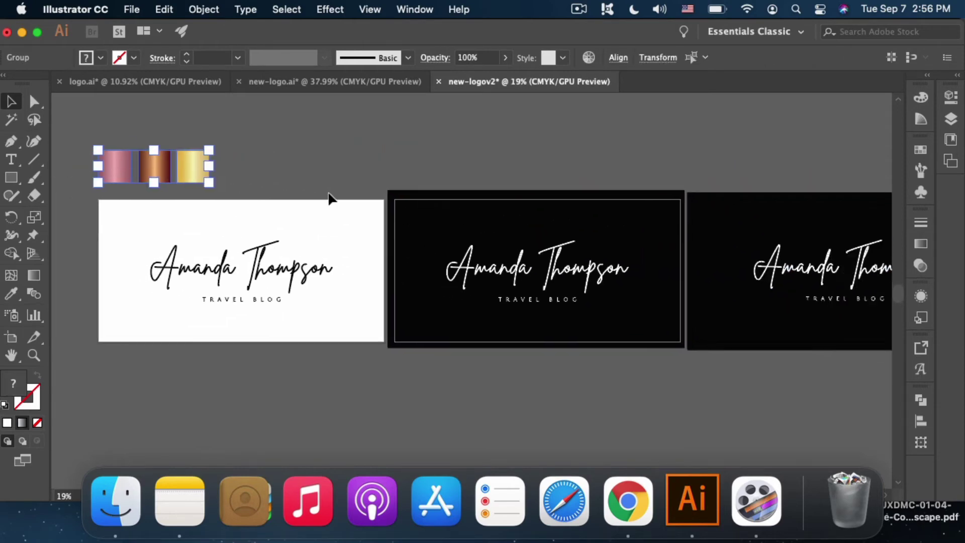
{"action": "left_click", "coordinate": [242, 171]}
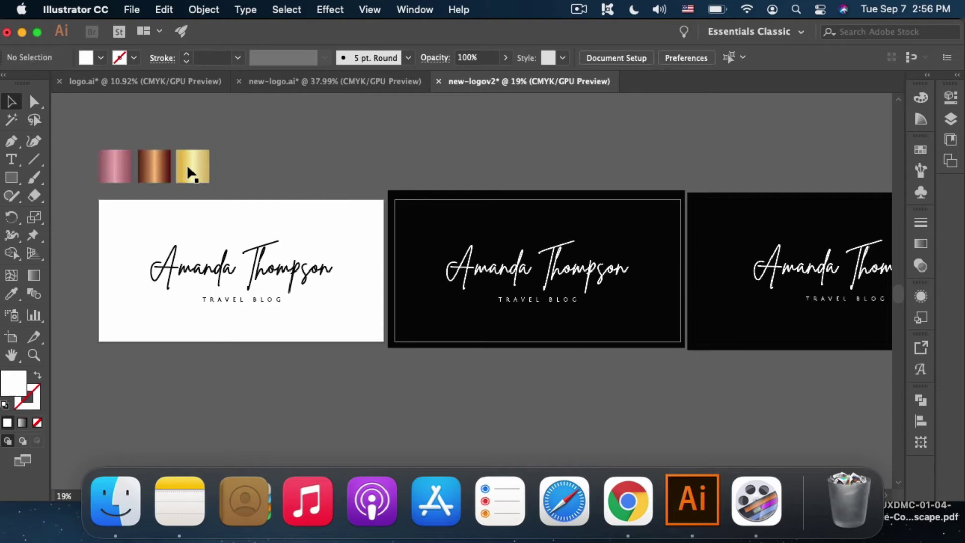
{"action": "left_click", "coordinate": [166, 174]}
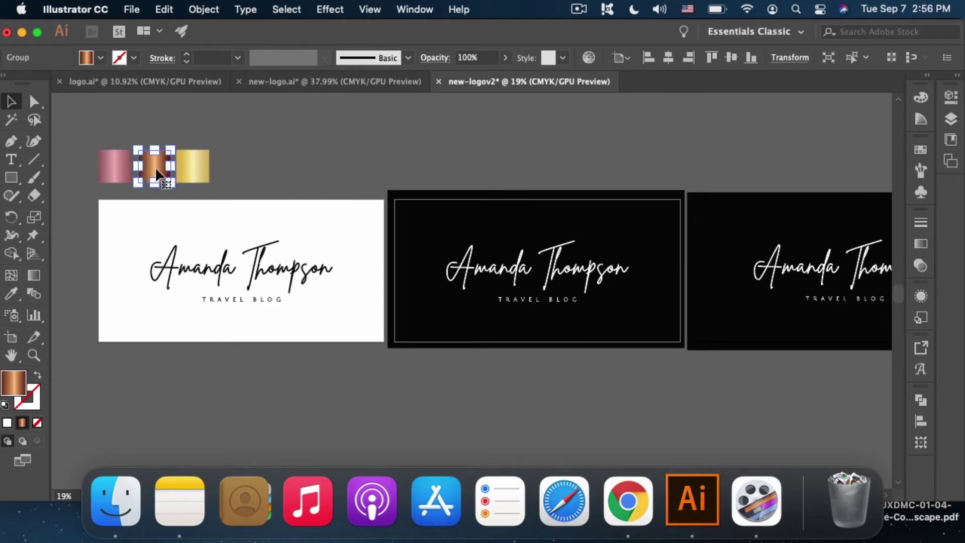
{"action": "left_click_drag", "start_coordinate": [150, 165], "coordinate": [757, 244]}
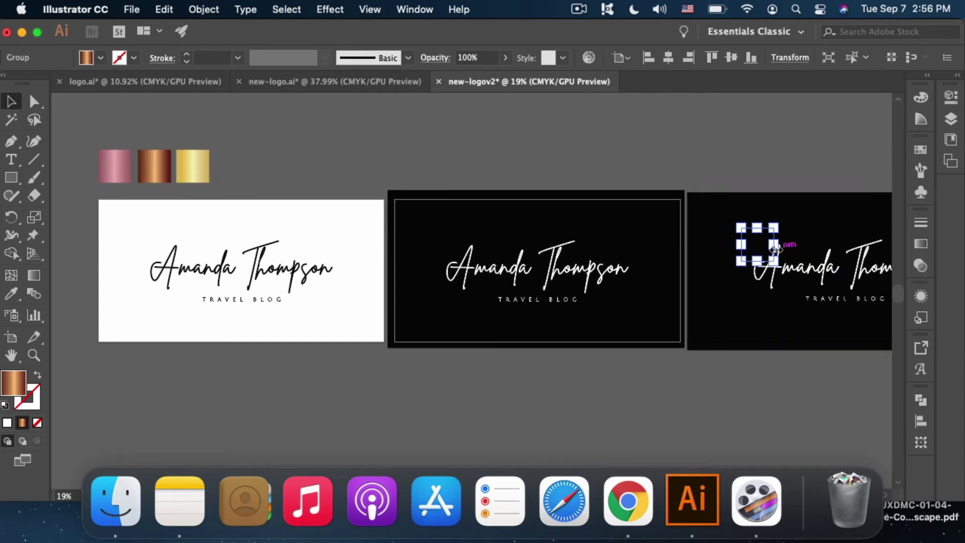
Step: In Layers, move the copper swatch above the black background rectangles
{"action": "scroll", "coordinate": [789, 245], "scroll_direction": "right", "scroll_amount": 5}
{"action": "left_click", "coordinate": [948, 121]}
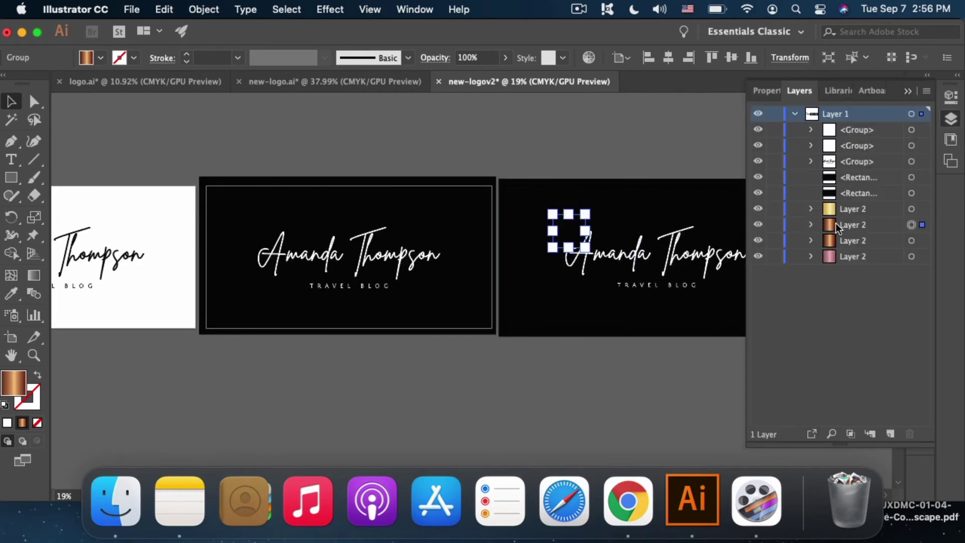
{"action": "left_click_drag", "start_coordinate": [836, 223], "coordinate": [829, 176]}
Step: Widen and stretch the copper rectangle to cover the whole logo
{"action": "scroll", "coordinate": [596, 302], "scroll_direction": "right", "scroll_amount": 3}
{"action": "scroll", "coordinate": [578, 301], "scroll_direction": "up", "scroll_amount": 3}
{"action": "scroll", "coordinate": [398, 198], "scroll_direction": "right", "scroll_amount": 2}
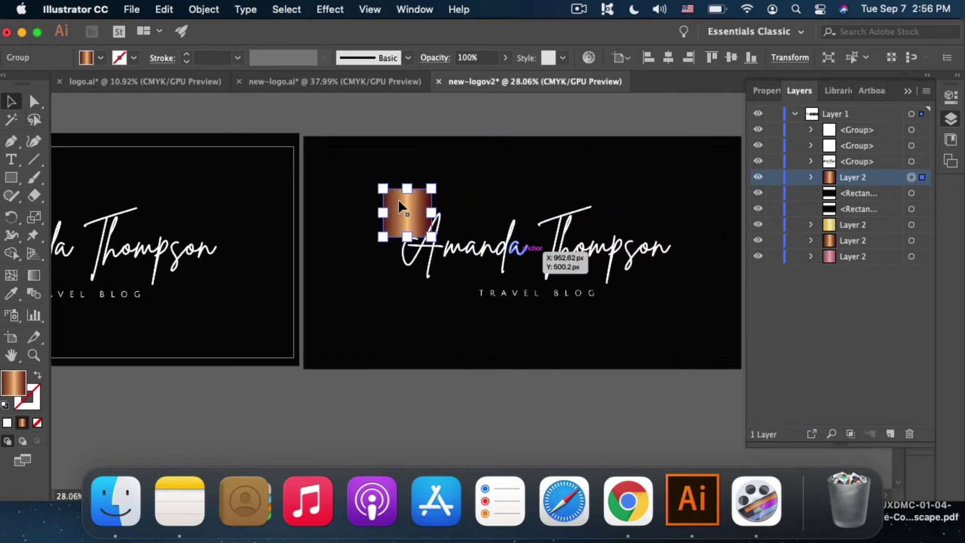
{"action": "scroll", "coordinate": [398, 198], "scroll_direction": "right", "scroll_amount": 1}
{"action": "left_click_drag", "start_coordinate": [418, 218], "coordinate": [670, 234]}
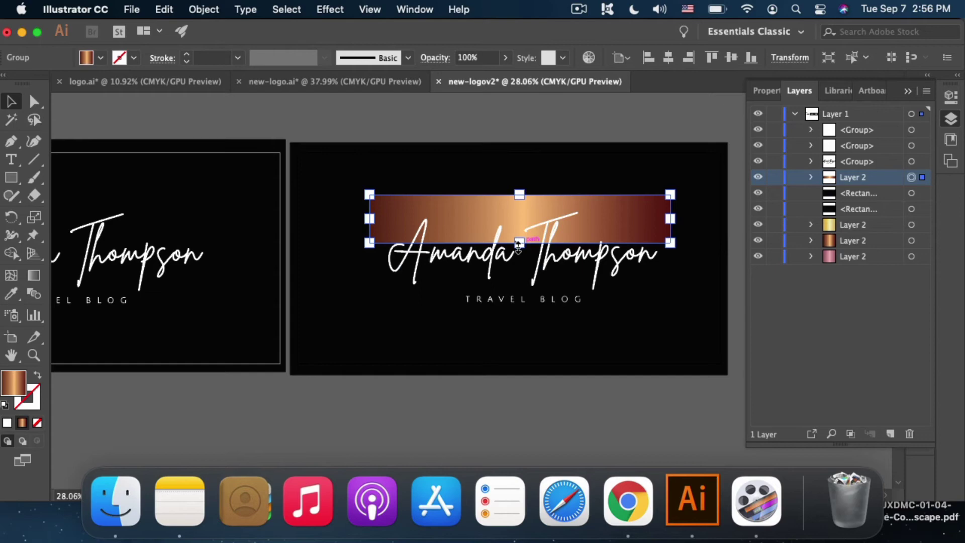
{"action": "left_click_drag", "start_coordinate": [518, 245], "coordinate": [552, 319]}
{"action": "scroll", "coordinate": [568, 301], "scroll_direction": "up", "scroll_amount": 2}
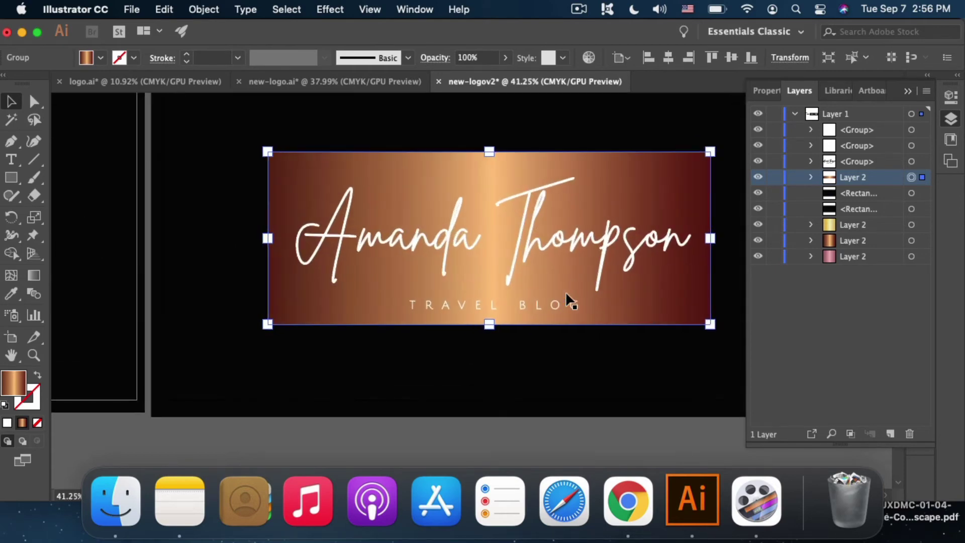
{"action": "scroll", "coordinate": [568, 301], "scroll_direction": "up", "scroll_amount": 1}
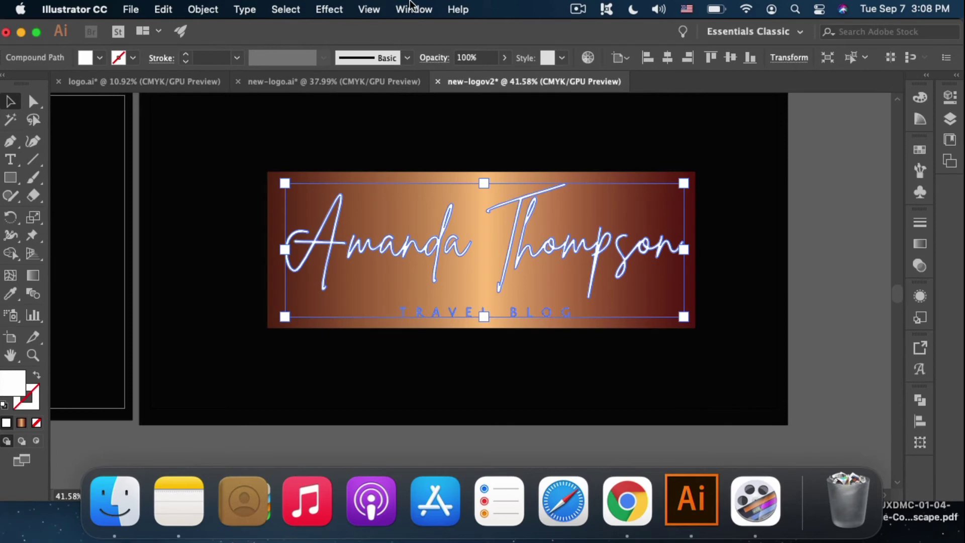
Step: Unite the lettering in Pathfinder, make it a compound path, and clip the copper gradient to it
{"action": "left_click", "coordinate": [413, 9]}
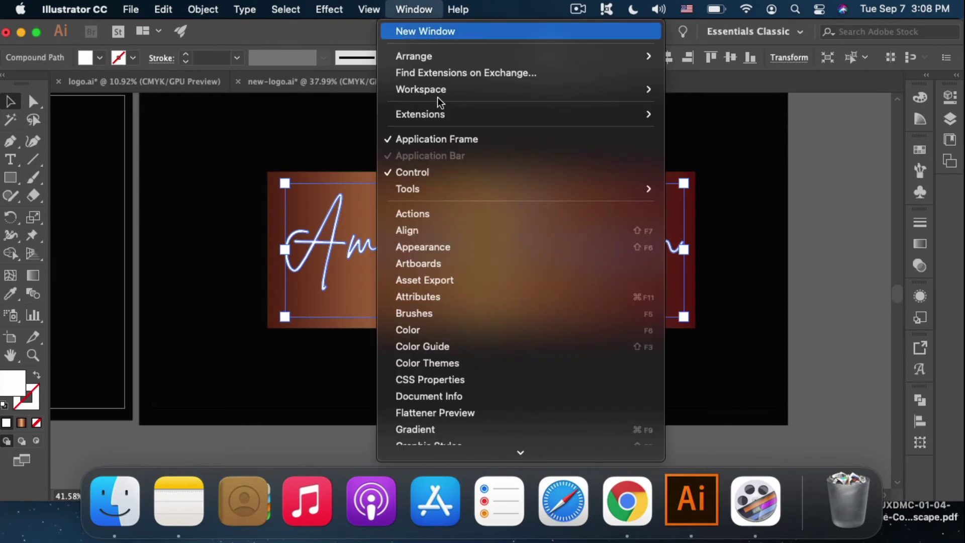
{"action": "scroll", "coordinate": [482, 363], "scroll_direction": "down", "scroll_amount": 3}
{"action": "scroll", "coordinate": [484, 363], "scroll_direction": "down", "scroll_amount": 5}
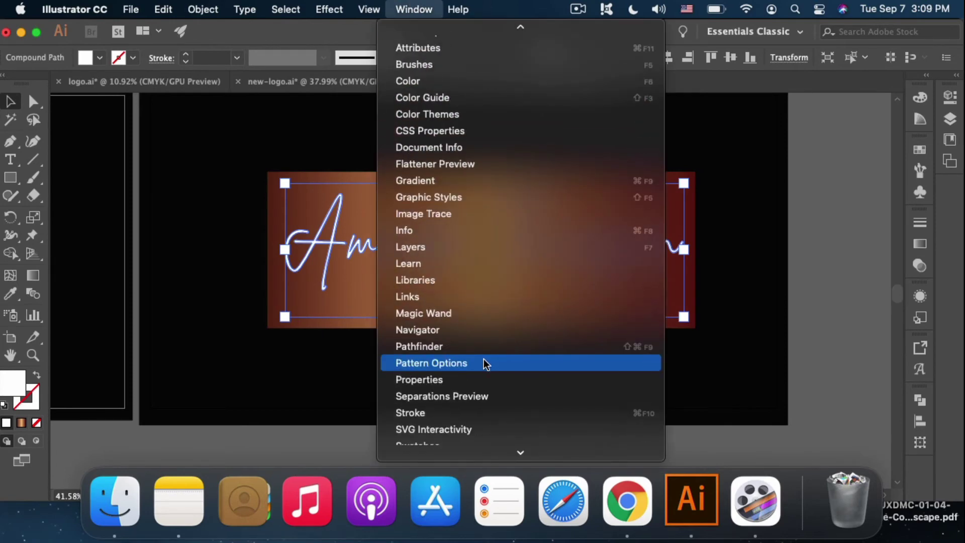
{"action": "scroll", "coordinate": [468, 380], "scroll_direction": "down", "scroll_amount": 4}
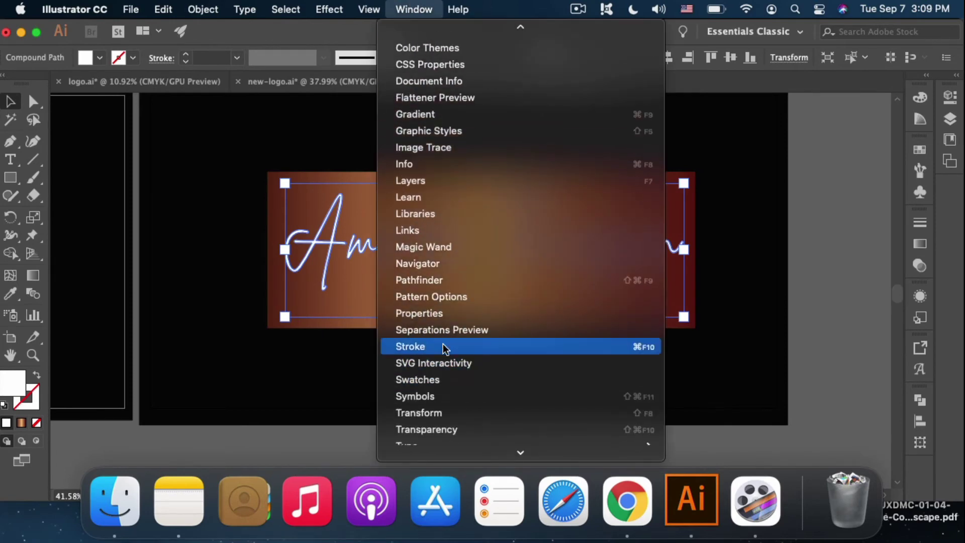
{"action": "left_click", "coordinate": [432, 280]}
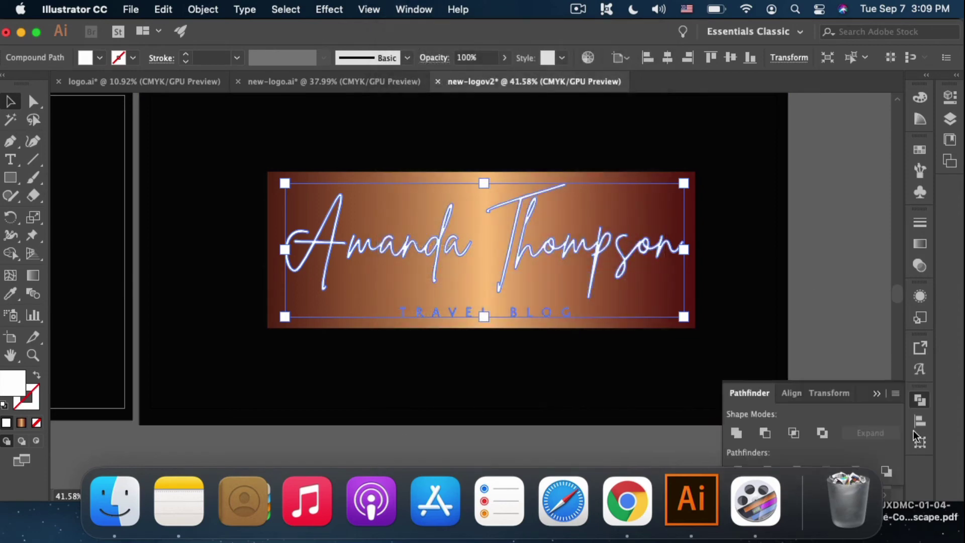
{"action": "left_click", "coordinate": [736, 432]}
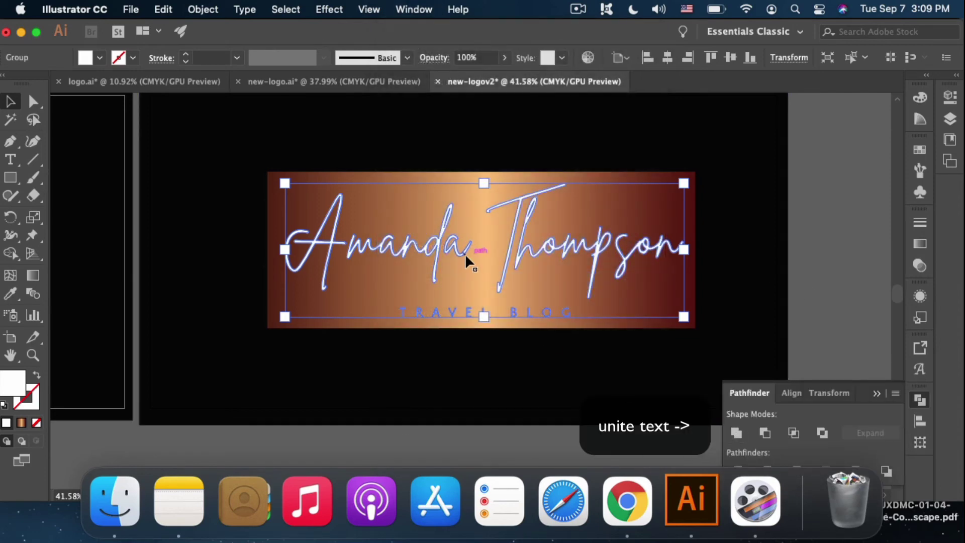
{"action": "key", "text": "super+8"}
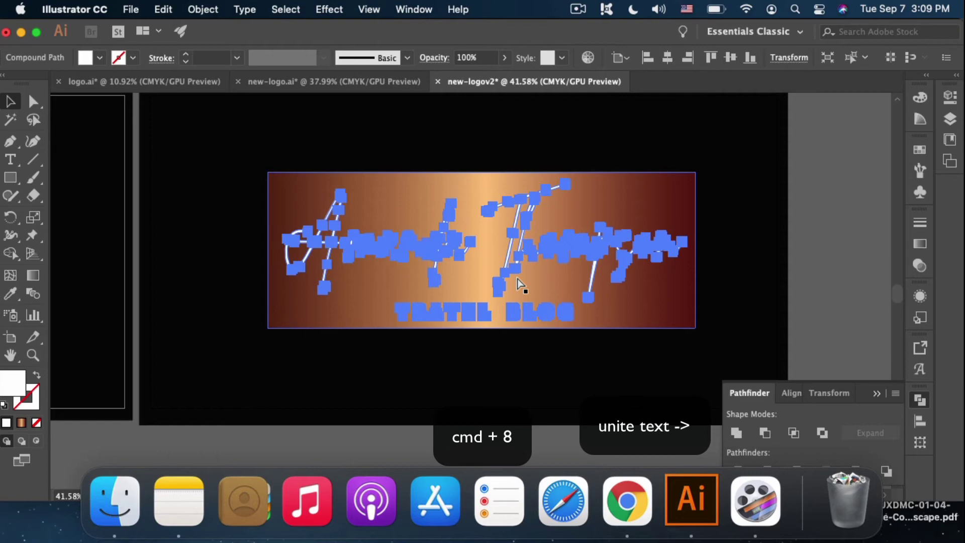
{"action": "left_click", "coordinate": [596, 173], "text": "shift"}
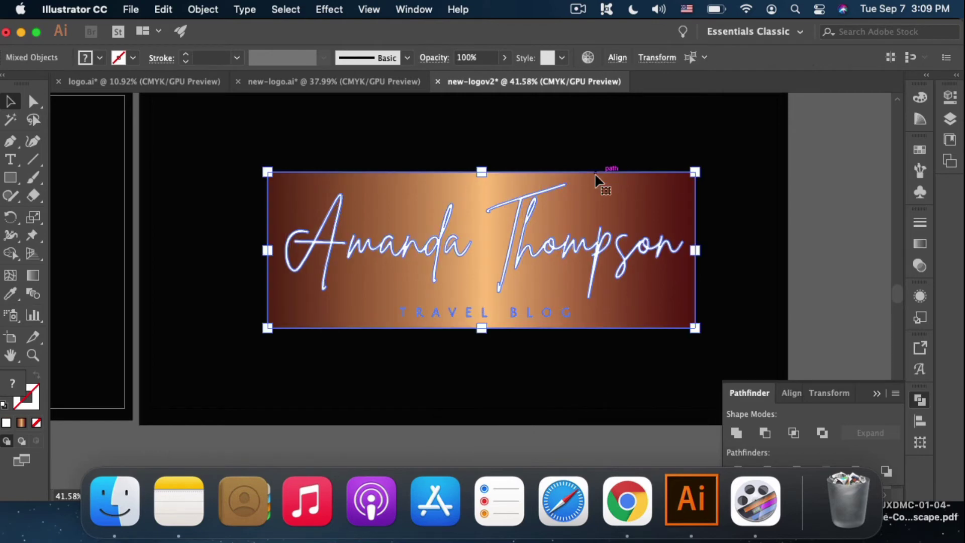
{"action": "key", "text": "super+7"}
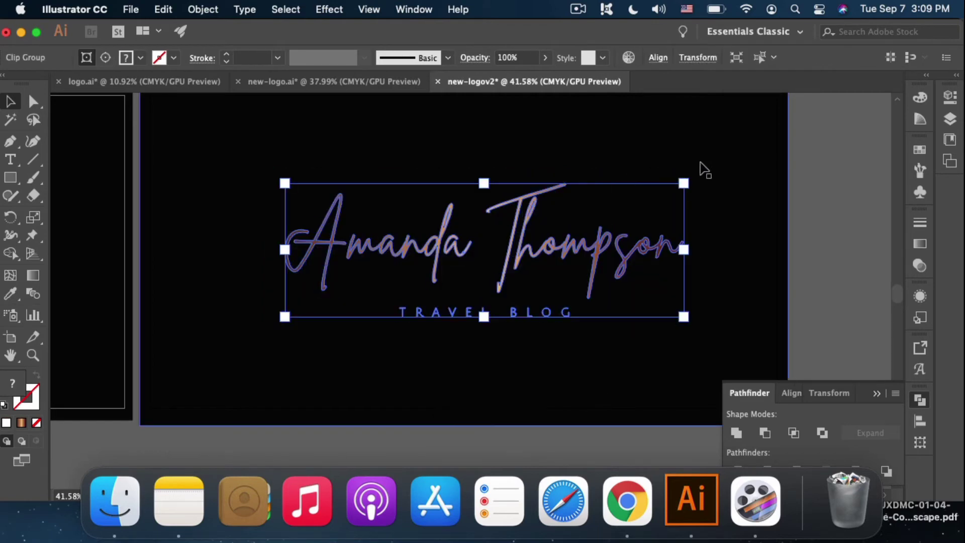
{"action": "left_click", "coordinate": [701, 167]}
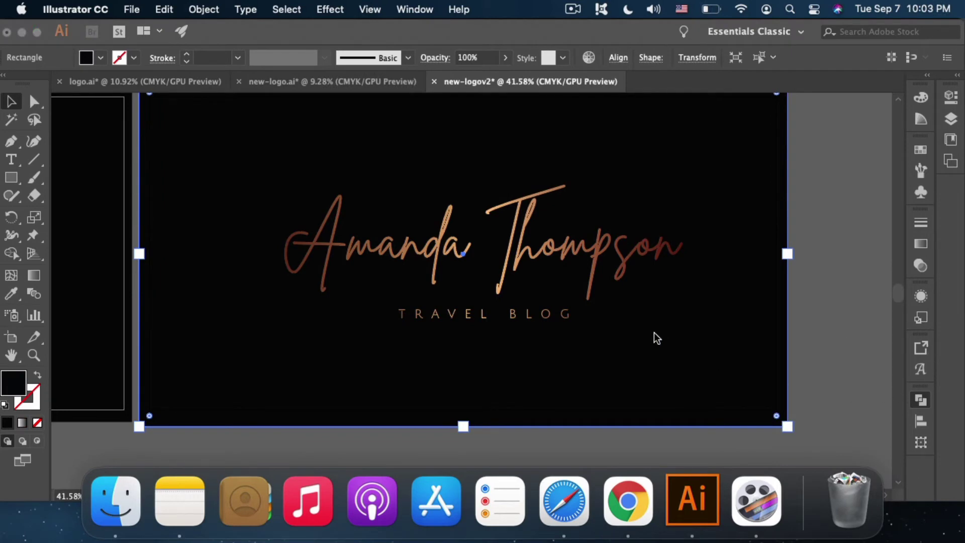
Step: In Asset Export settings, remove the extra scale row and set the PNG scale to 300 ppi resolution
{"action": "left_click", "coordinate": [803, 325]}
{"action": "key", "text": "super+alt+0"}
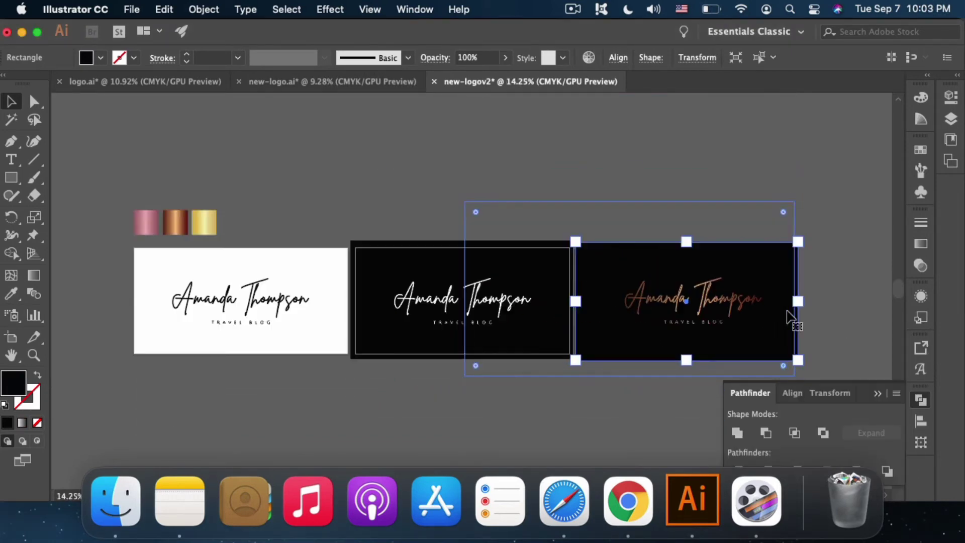
{"action": "key", "text": "super+0"}
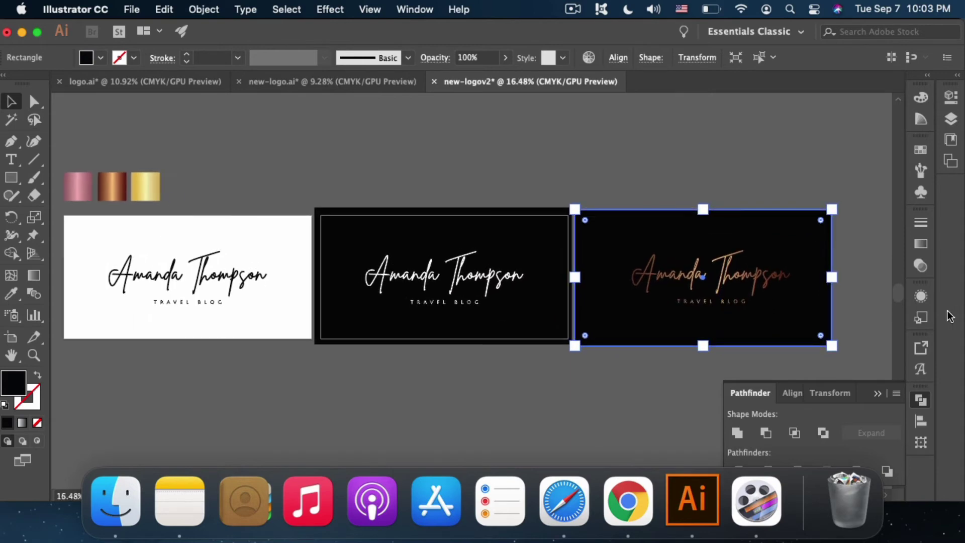
{"action": "left_click", "coordinate": [921, 349]}
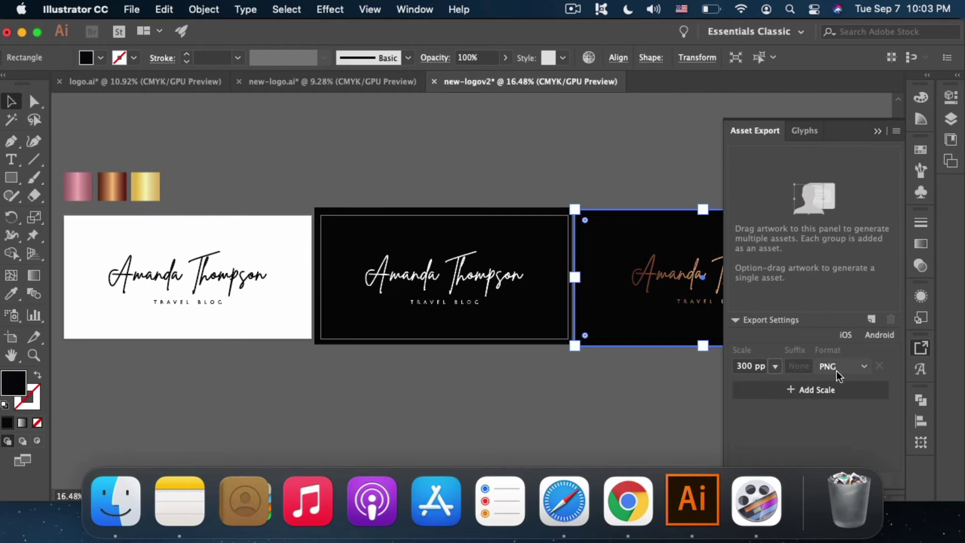
{"action": "left_click", "coordinate": [841, 383]}
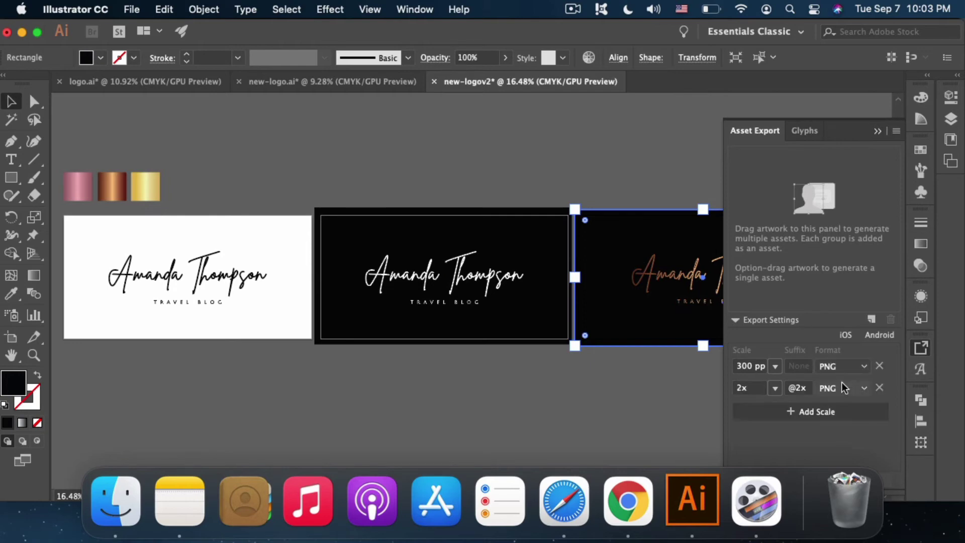
{"action": "left_click", "coordinate": [878, 366]}
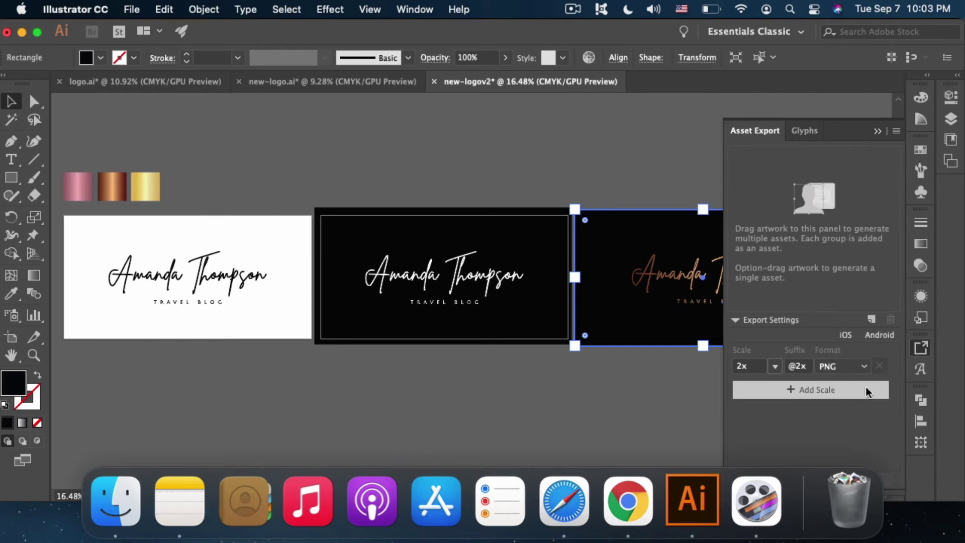
{"action": "left_click", "coordinate": [773, 368]}
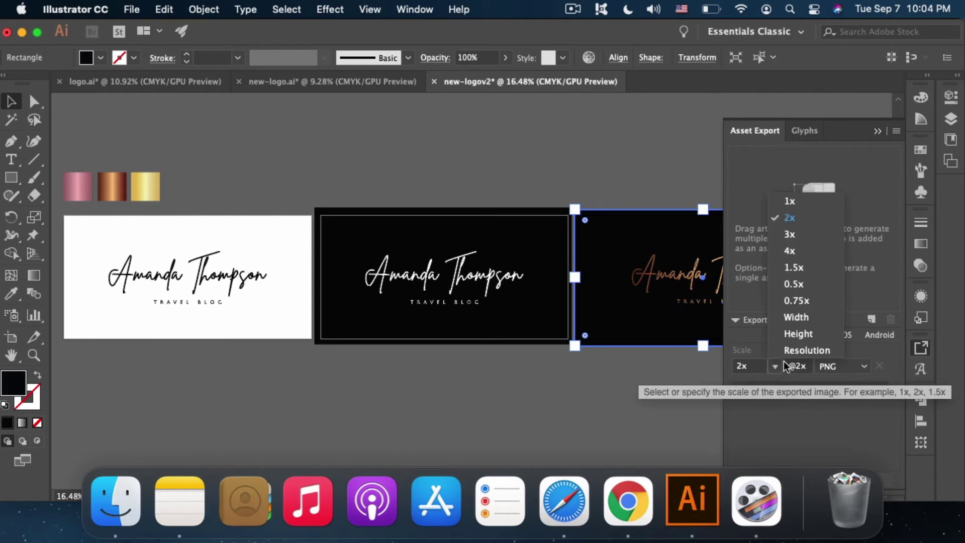
{"action": "left_click", "coordinate": [807, 350]}
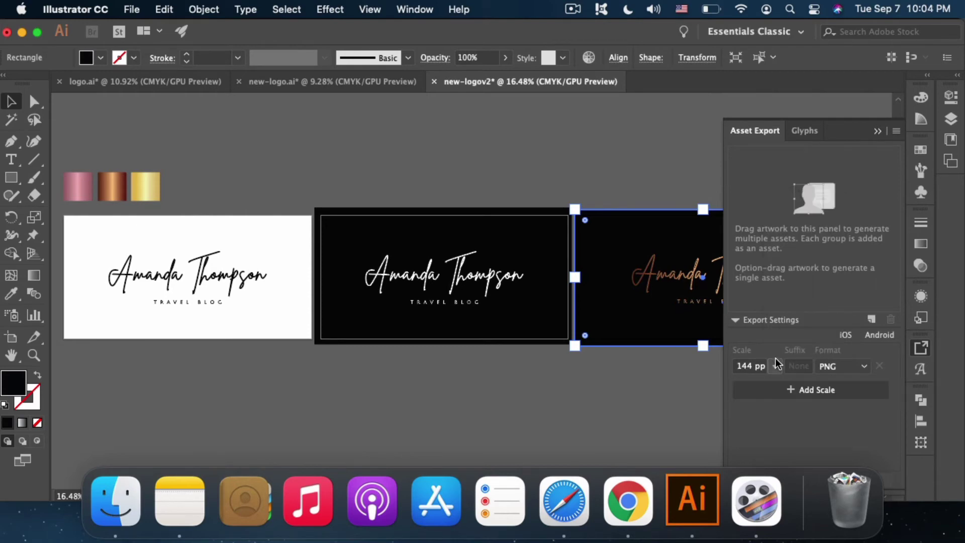
{"action": "left_click", "coordinate": [744, 369]}
{"action": "type", "text": "300"}
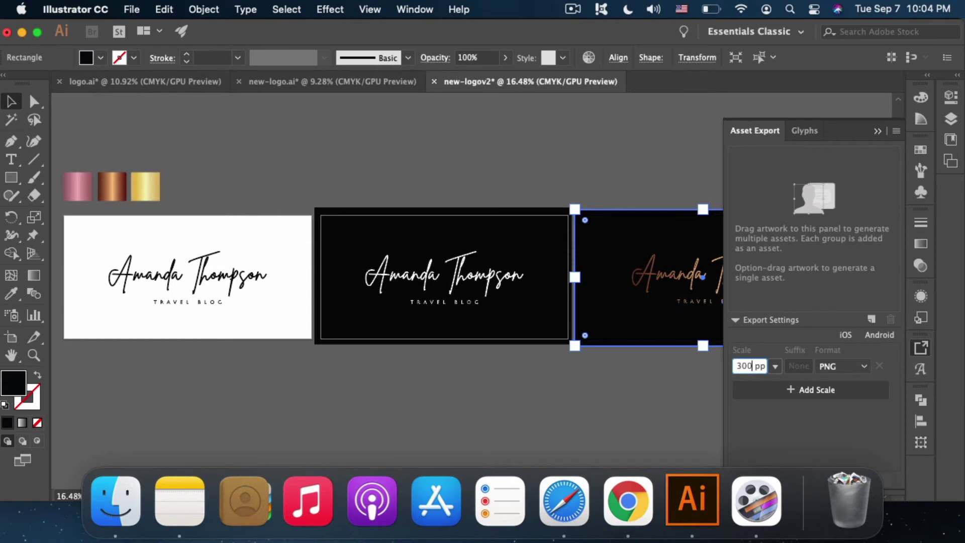
{"action": "key", "text": "Return"}
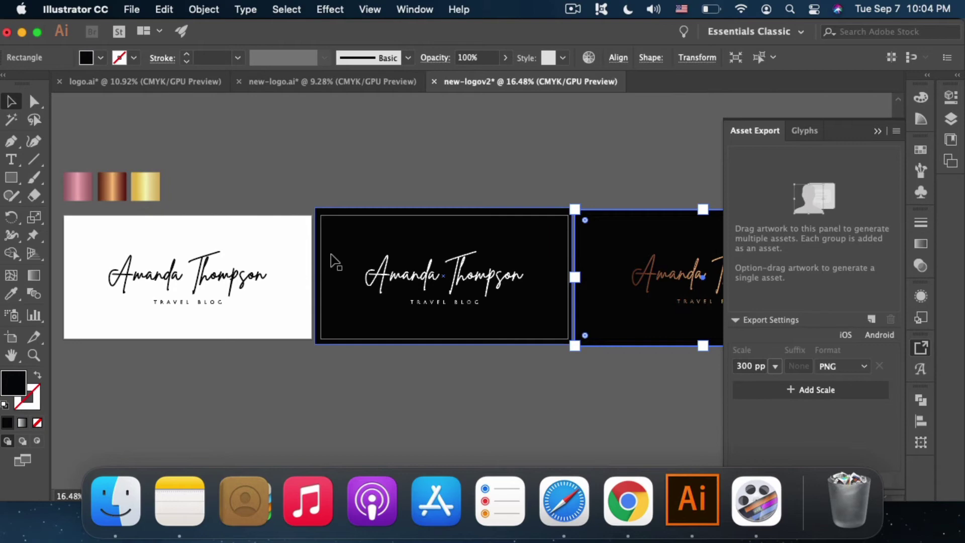
Step: Add the three logo cards to Asset Export, naming them 1, 2 and 3
{"action": "left_click", "coordinate": [253, 274]}
{"action": "left_click", "coordinate": [389, 281], "text": "shift"}
{"action": "left_click_drag", "start_coordinate": [389, 282], "coordinate": [747, 232]}
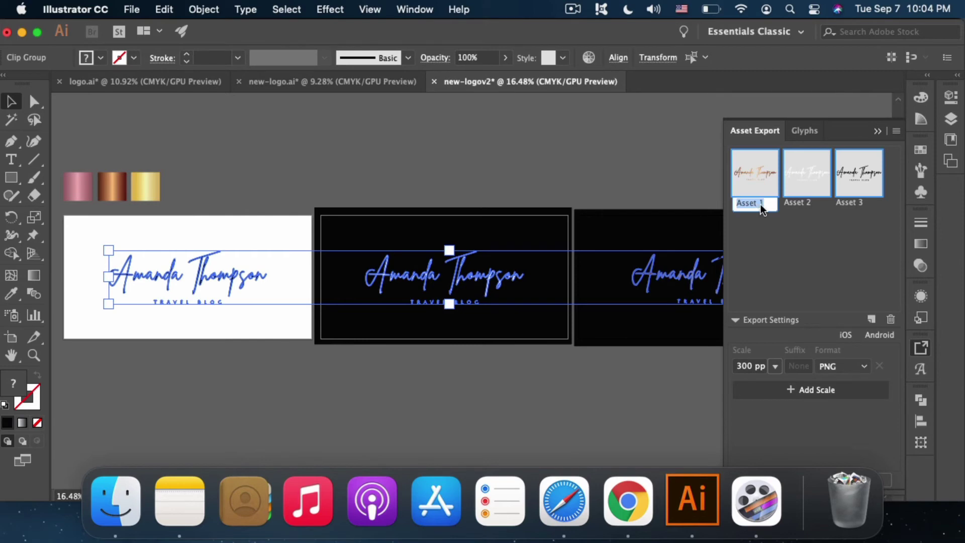
{"action": "type", "text": "1"}
{"action": "key", "text": "Tab"}
{"action": "type", "text": "2"}
{"action": "key", "text": "Tab"}
{"action": "type", "text": "3"}
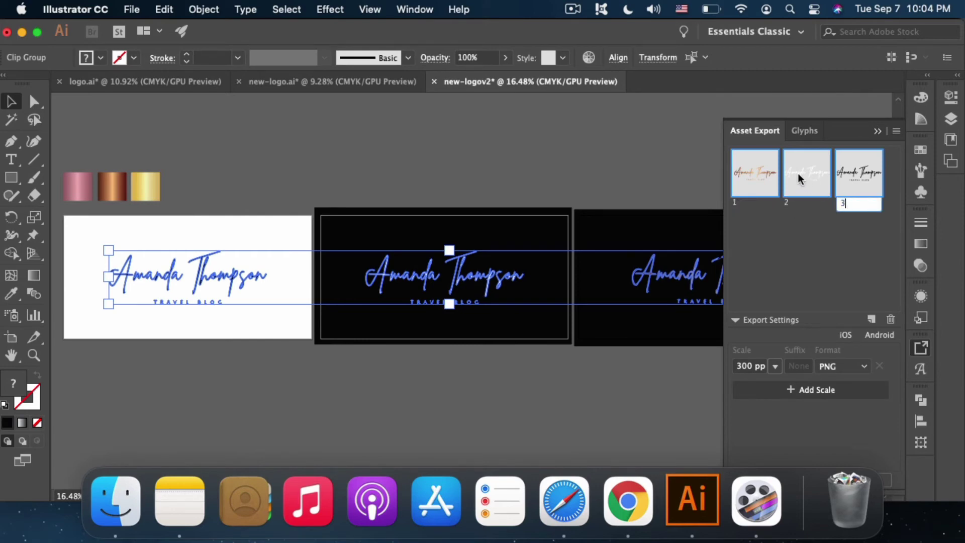
{"action": "left_click", "coordinate": [772, 174]}
Step: Export all three assets into a new Desktop folder named logo
{"action": "left_click", "coordinate": [854, 179], "text": "shift"}
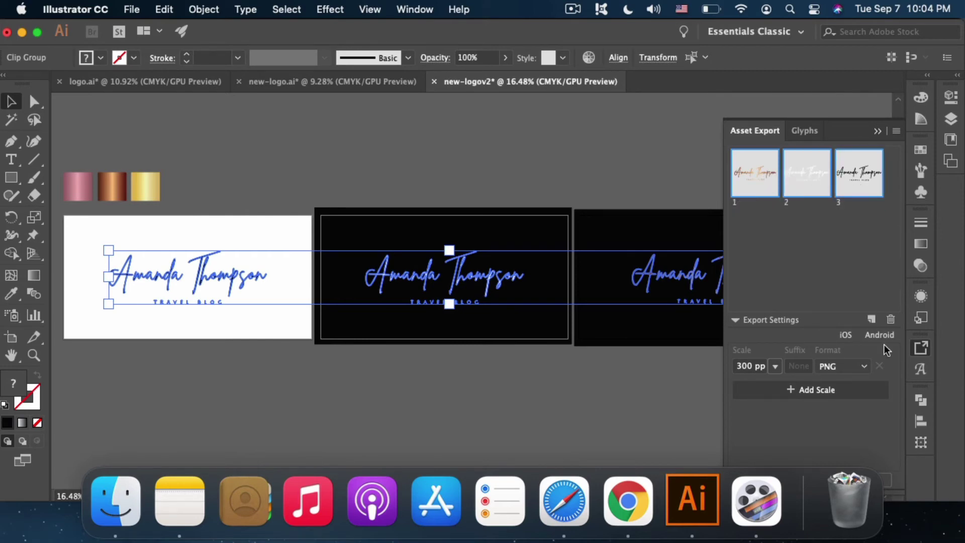
{"action": "left_click_drag", "start_coordinate": [659, 34], "coordinate": [703, 34]}
{"action": "left_click", "coordinate": [915, 480]}
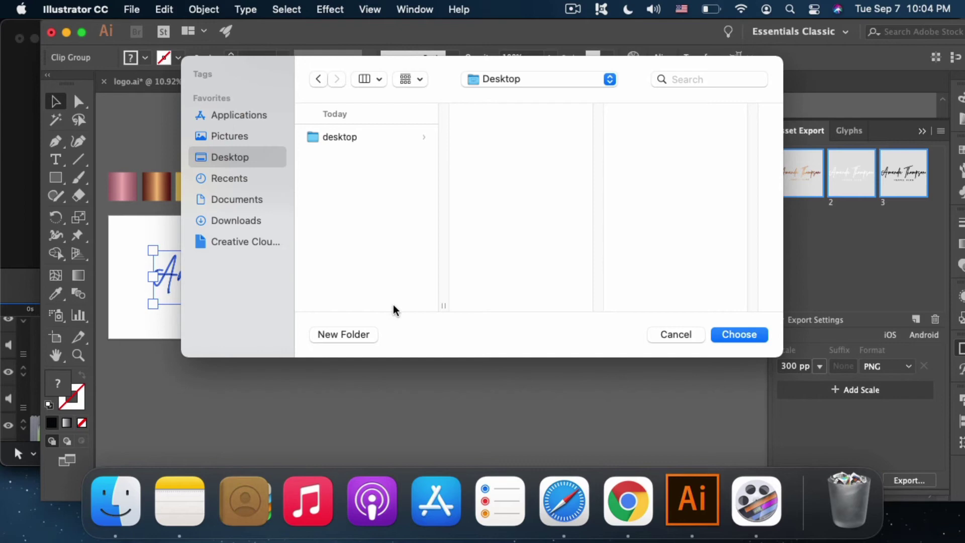
{"action": "left_click", "coordinate": [358, 337]}
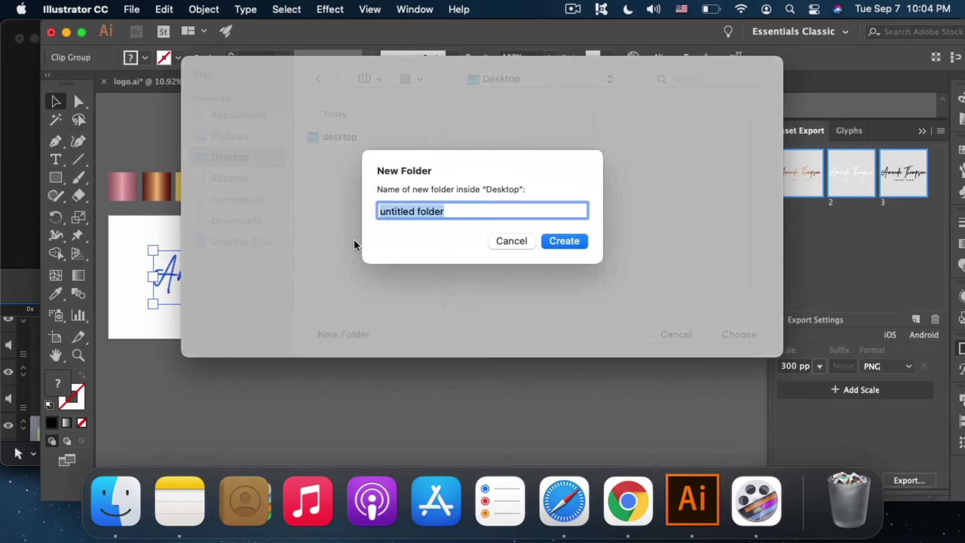
{"action": "type", "text": "logo"}
{"action": "key", "text": "Return"}
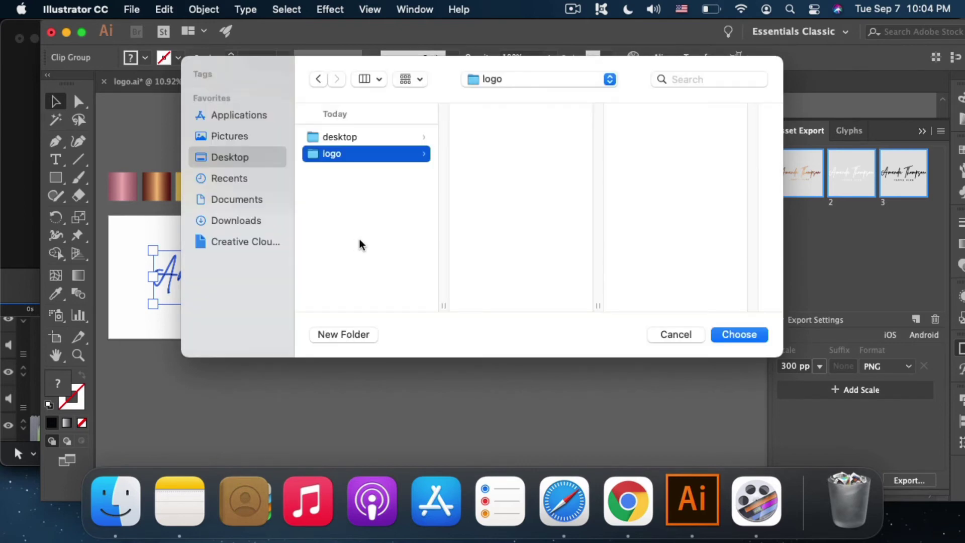
{"action": "left_click", "coordinate": [745, 336]}
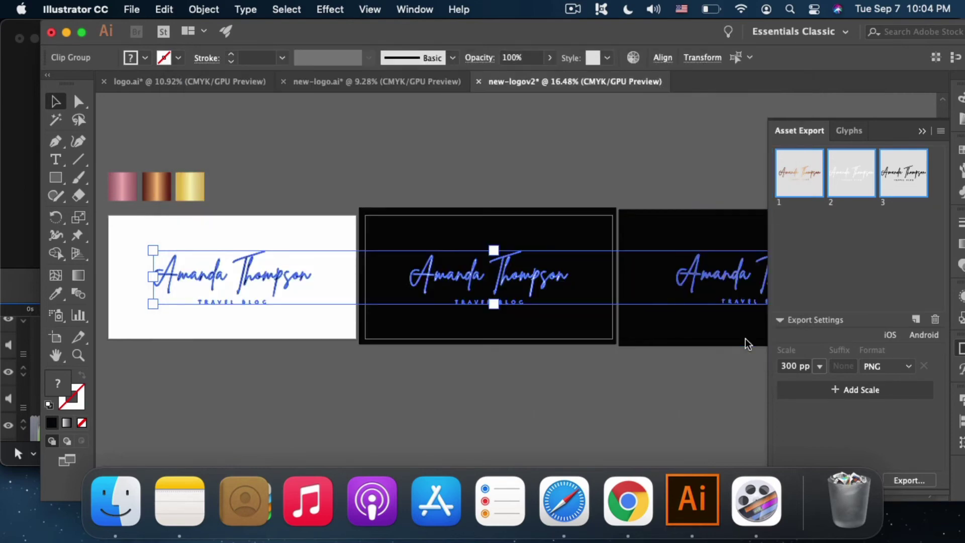
Step: From Export As, create a new 'jpg' folder inside the logo folder
{"action": "left_click", "coordinate": [633, 377]}
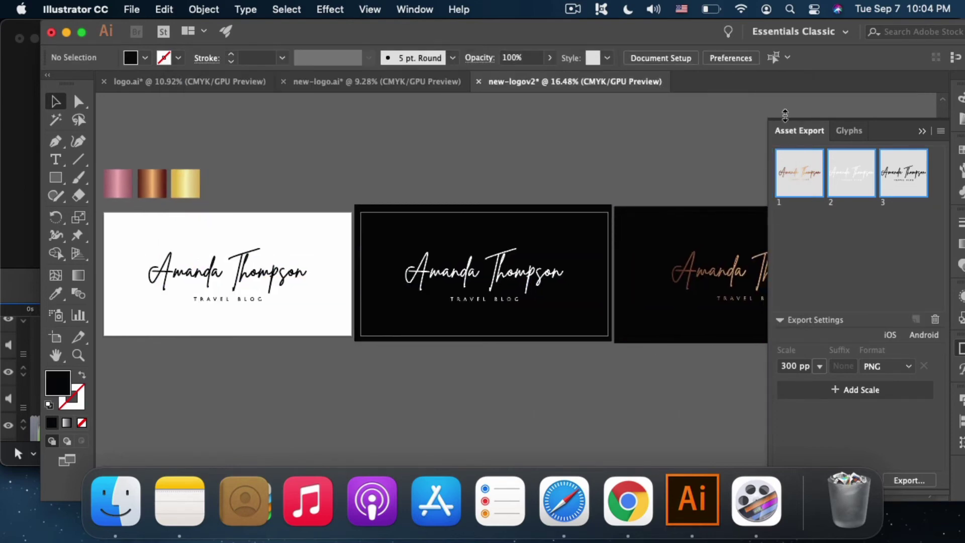
{"action": "left_click_drag", "start_coordinate": [622, 45], "coordinate": [583, 34]}
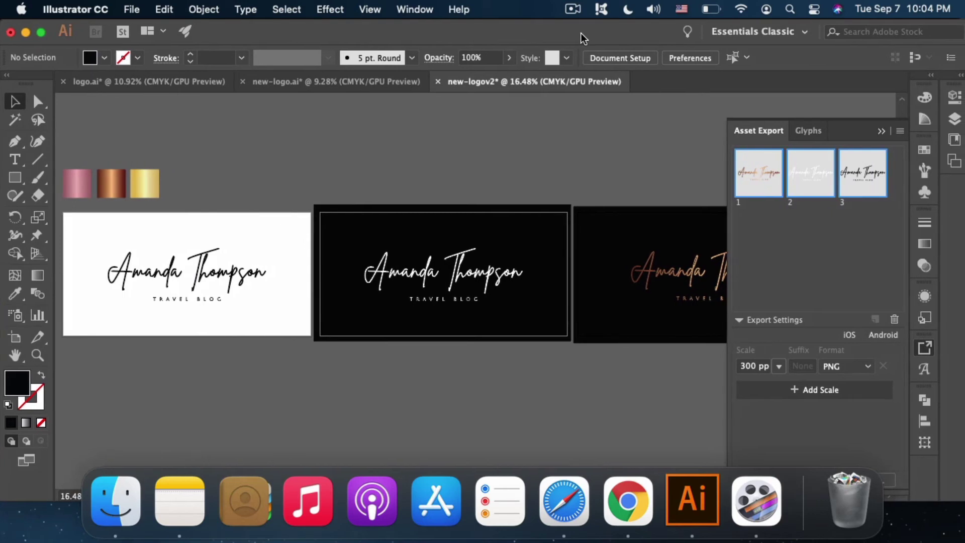
{"action": "left_click", "coordinate": [134, 9]}
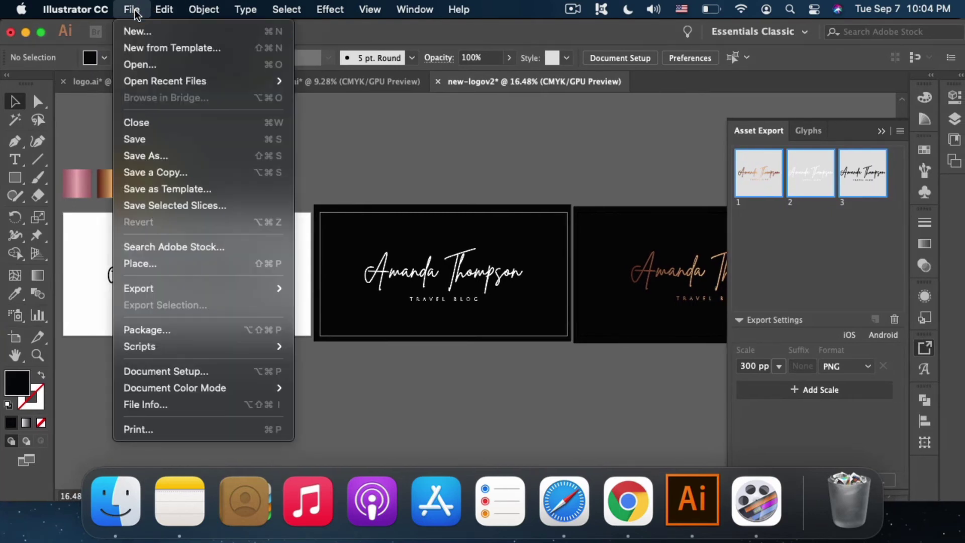
{"action": "mouse_move", "coordinate": [188, 290]}
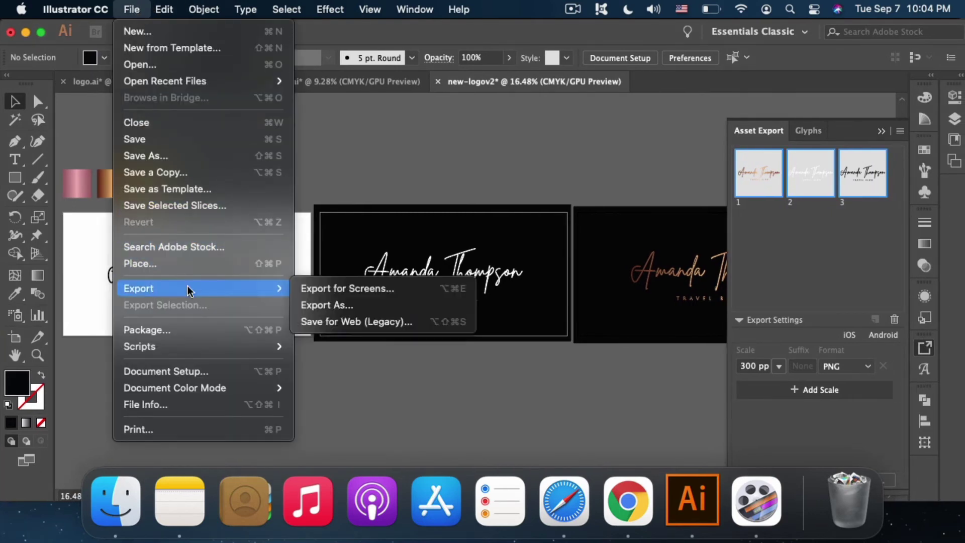
{"action": "left_click", "coordinate": [349, 306]}
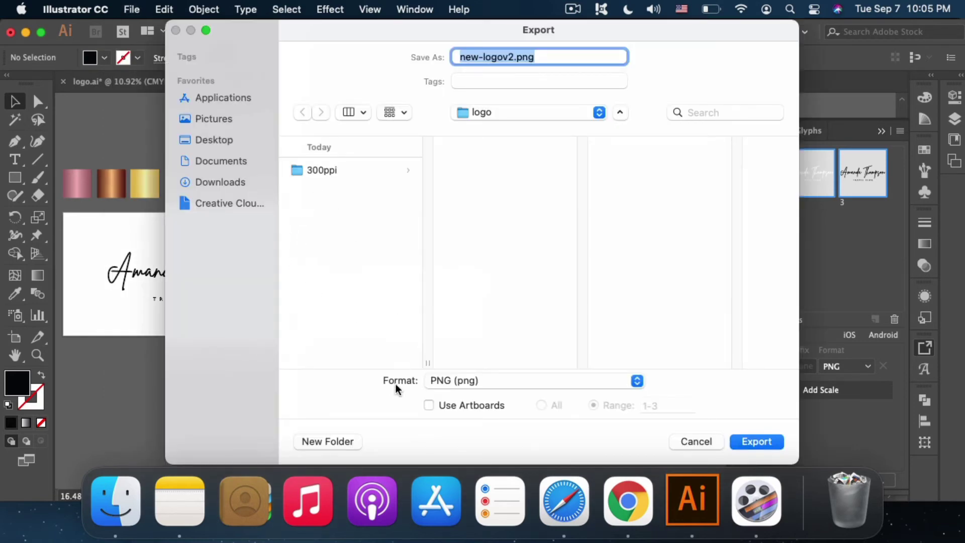
{"action": "left_click", "coordinate": [339, 441]}
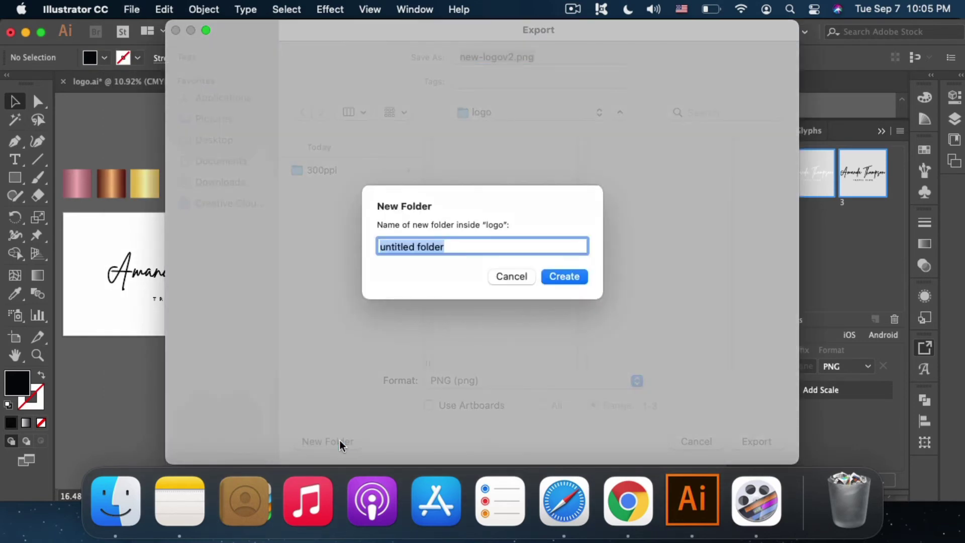
{"action": "type", "text": "jpg"}
{"action": "key", "text": "Return"}
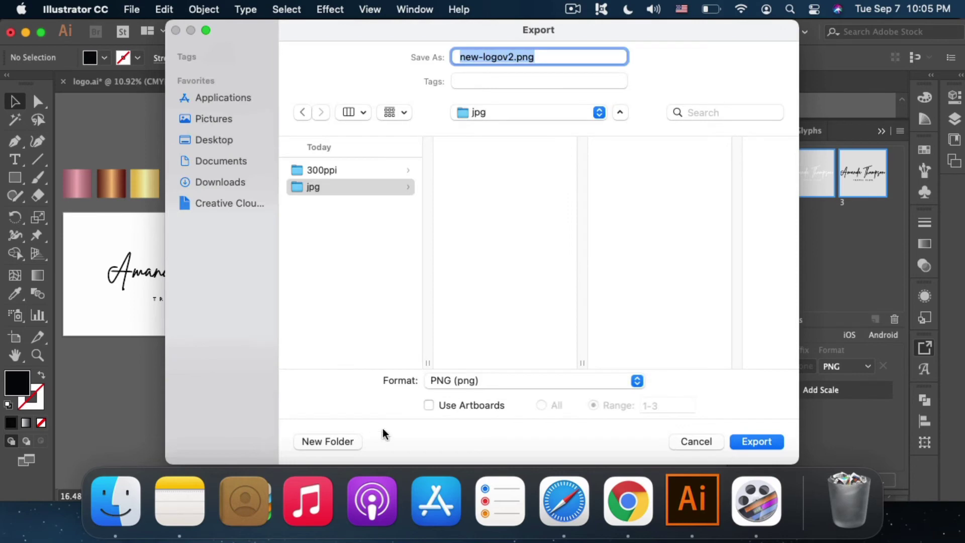
Step: Export each artboard as a separate maximum-quality JPEG into the jpg folder
{"action": "left_click", "coordinate": [429, 404]}
{"action": "left_click", "coordinate": [452, 381]}
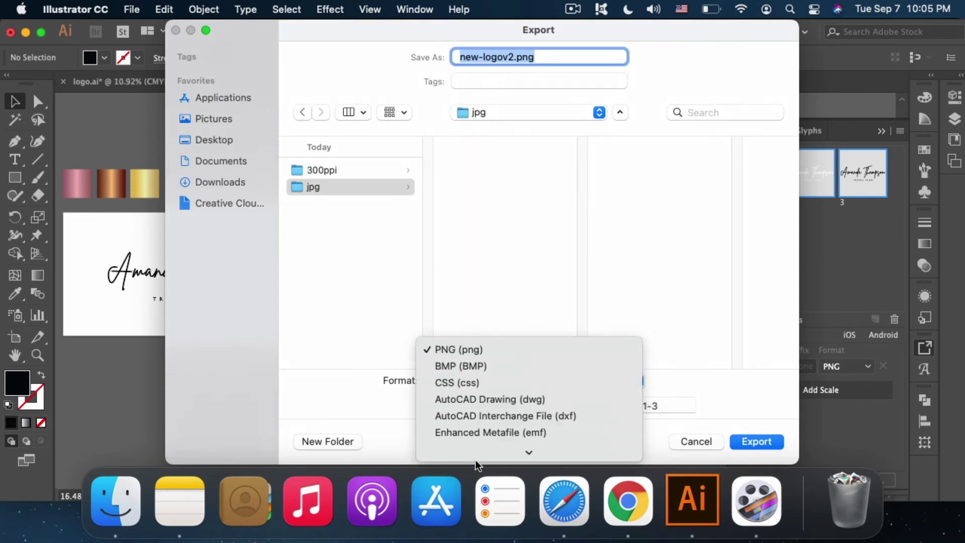
{"action": "left_click", "coordinate": [474, 363]}
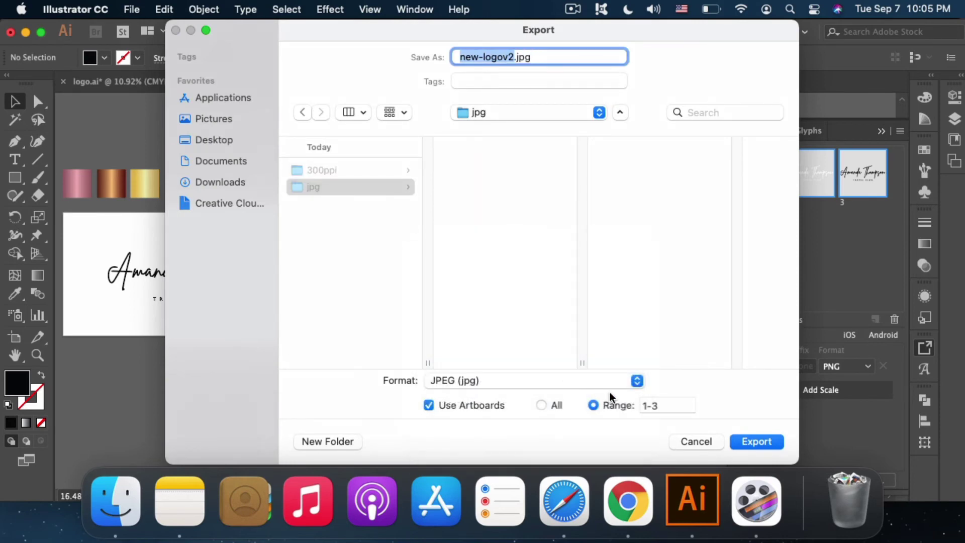
{"action": "left_click", "coordinate": [750, 441]}
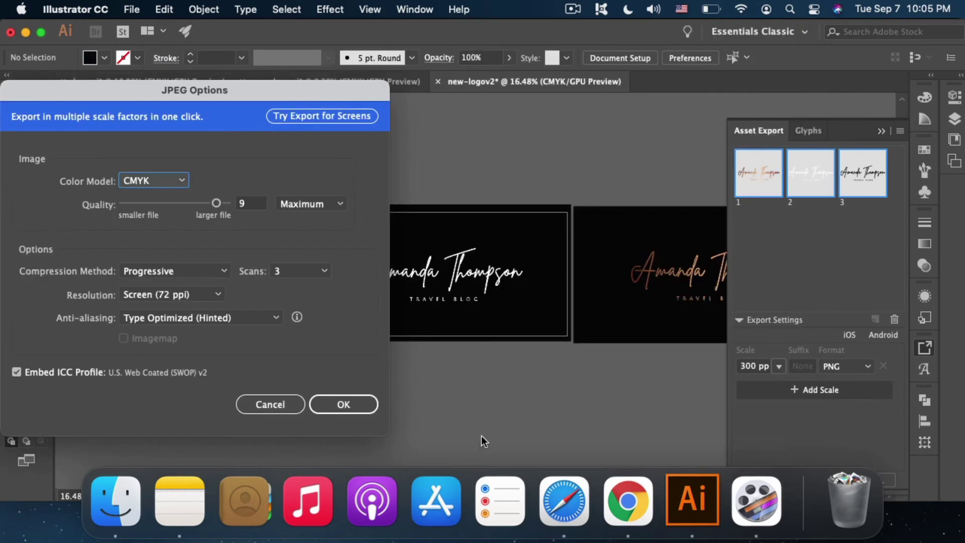
{"action": "left_click", "coordinate": [345, 408]}
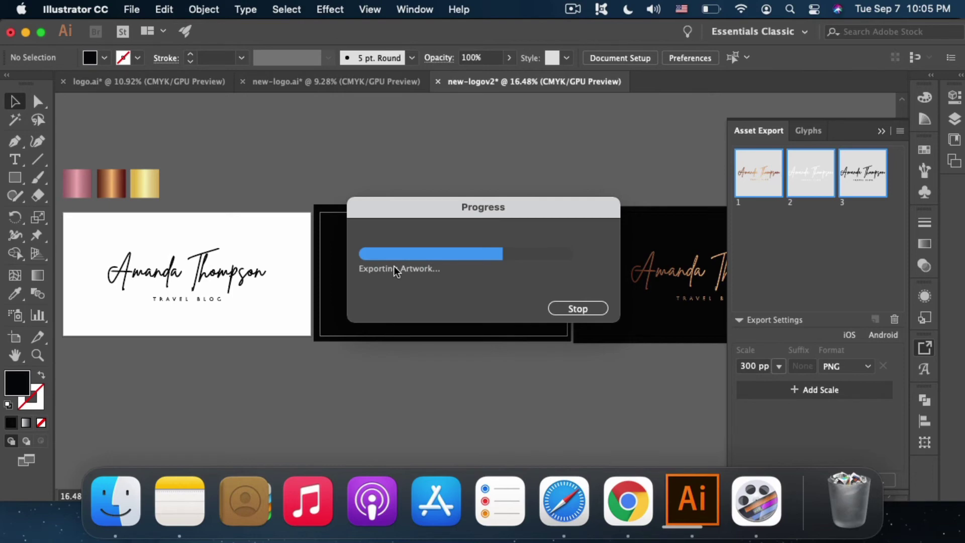
Step: In Finder, rename the 300ppi folder inside logo to 'png-watermark'
{"action": "left_click", "coordinate": [117, 518]}
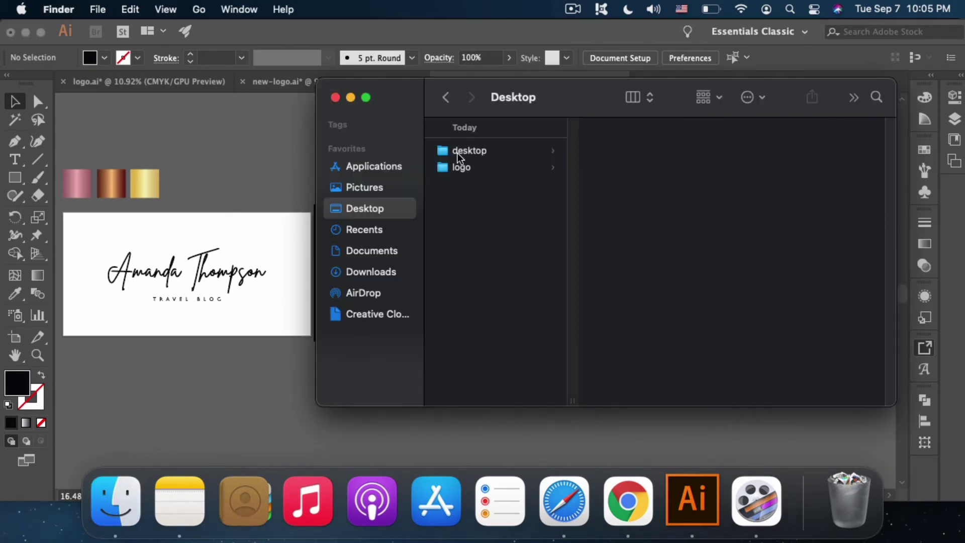
{"action": "left_click", "coordinate": [483, 171]}
{"action": "left_click", "coordinate": [622, 152]}
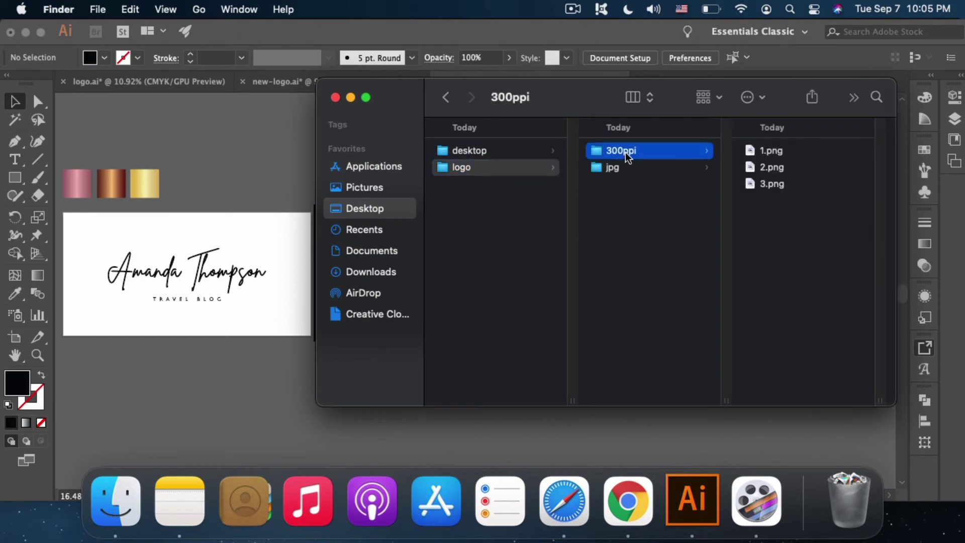
{"action": "left_click", "coordinate": [618, 151]}
{"action": "type", "text": "pn"}
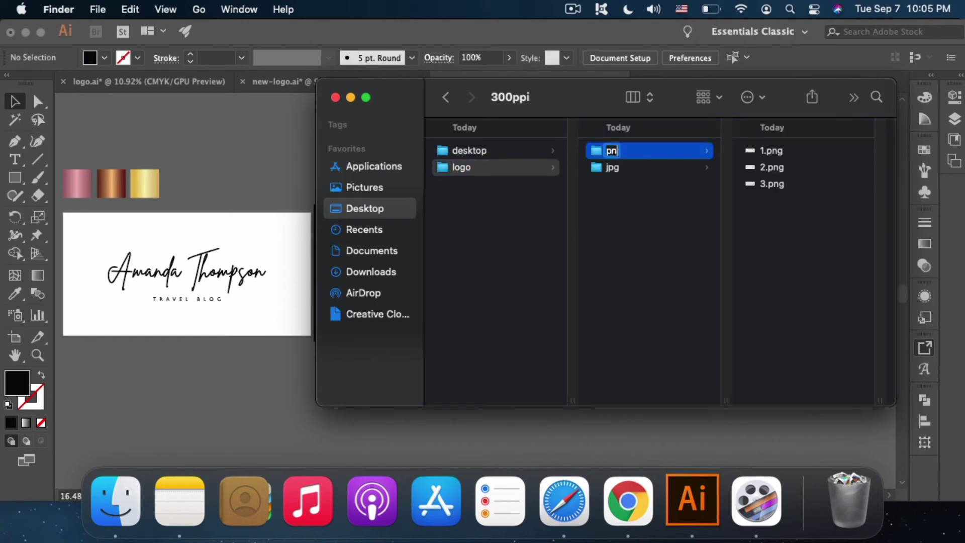
{"action": "type", "text": "g-watermark"}
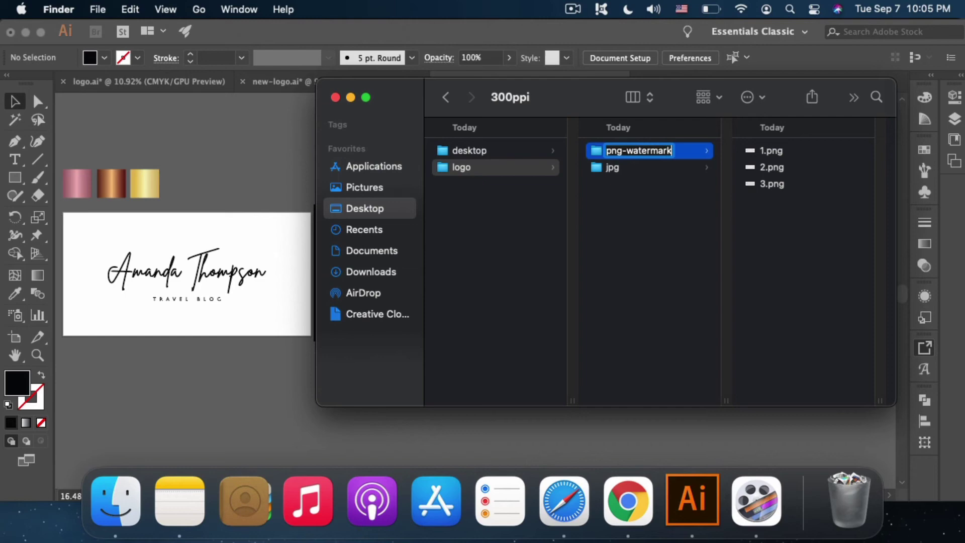
{"action": "key", "text": "Return"}
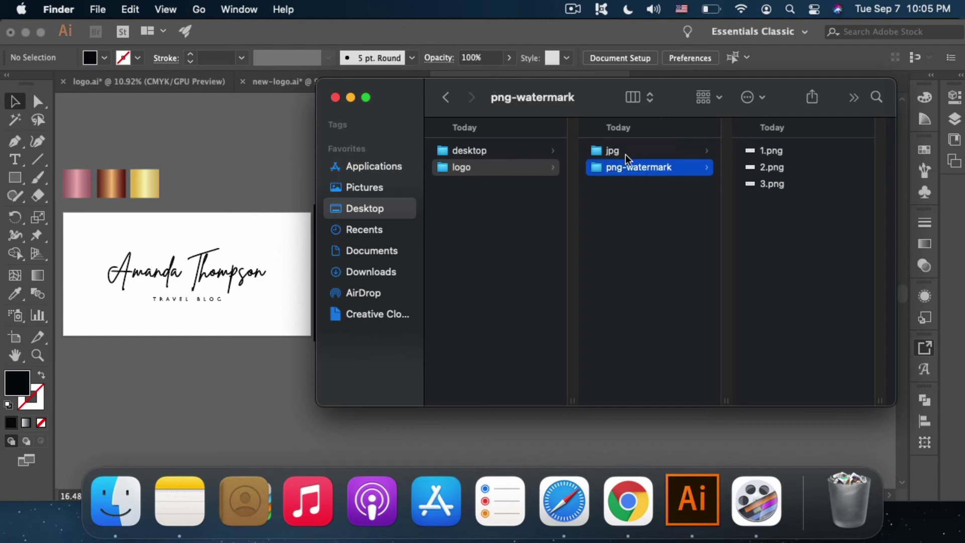
Step: In the jpg folder, rename the exported logo JPEGs to 1.jpg, 2.jpg and 3.jpg
{"action": "left_click", "coordinate": [622, 154]}
{"action": "left_click", "coordinate": [804, 150]}
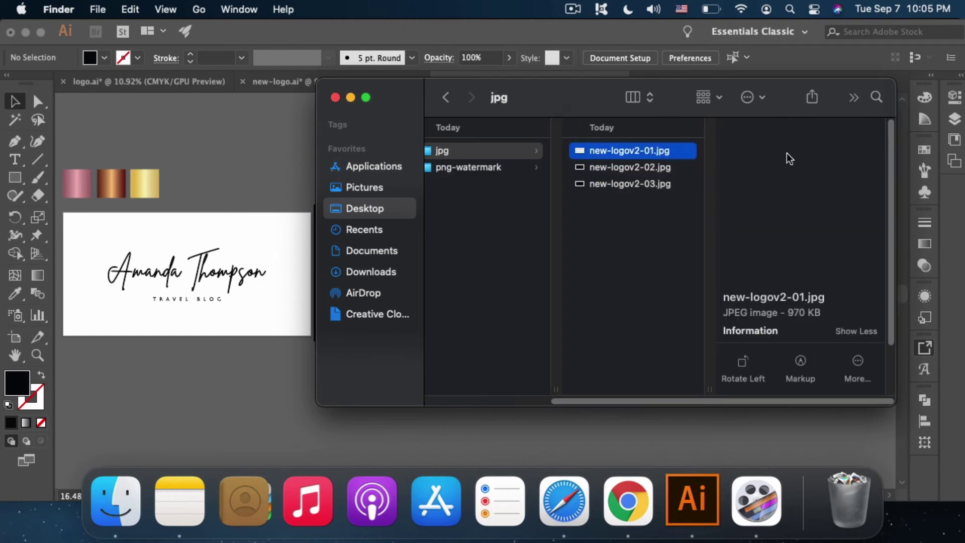
{"action": "left_click", "coordinate": [628, 149]}
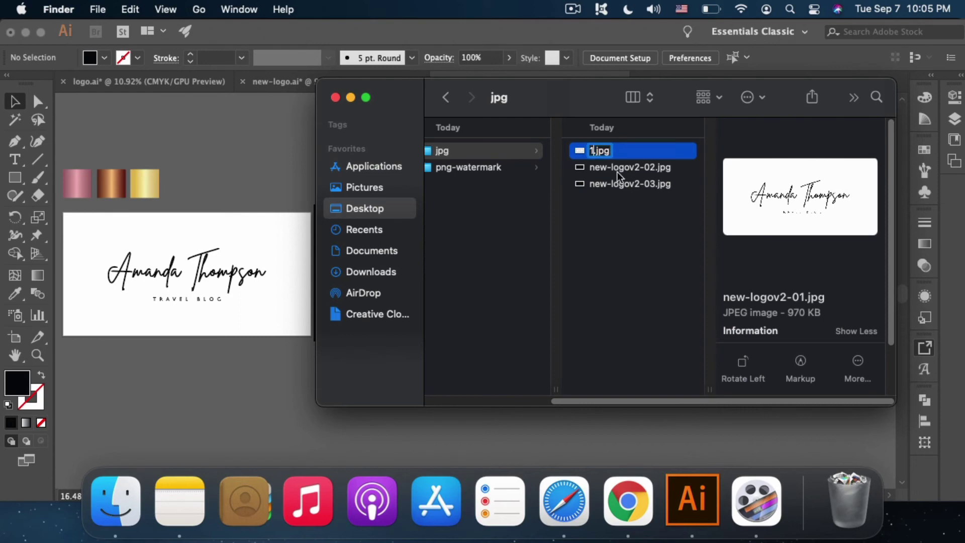
{"action": "left_click", "coordinate": [613, 168]}
{"action": "left_click", "coordinate": [618, 171]}
{"action": "type", "text": "2"}
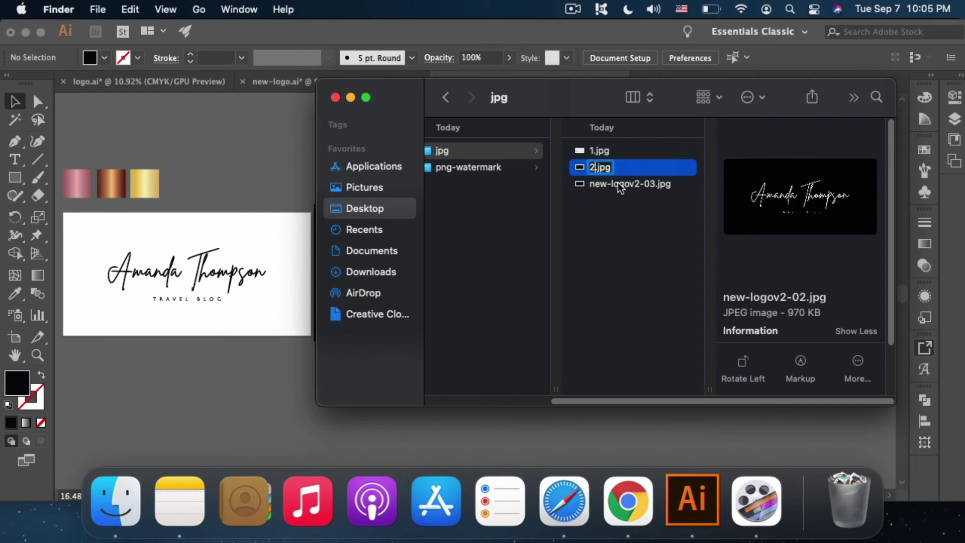
{"action": "left_click", "coordinate": [617, 183]}
{"action": "left_click", "coordinate": [609, 186]}
{"action": "type", "text": "3"}
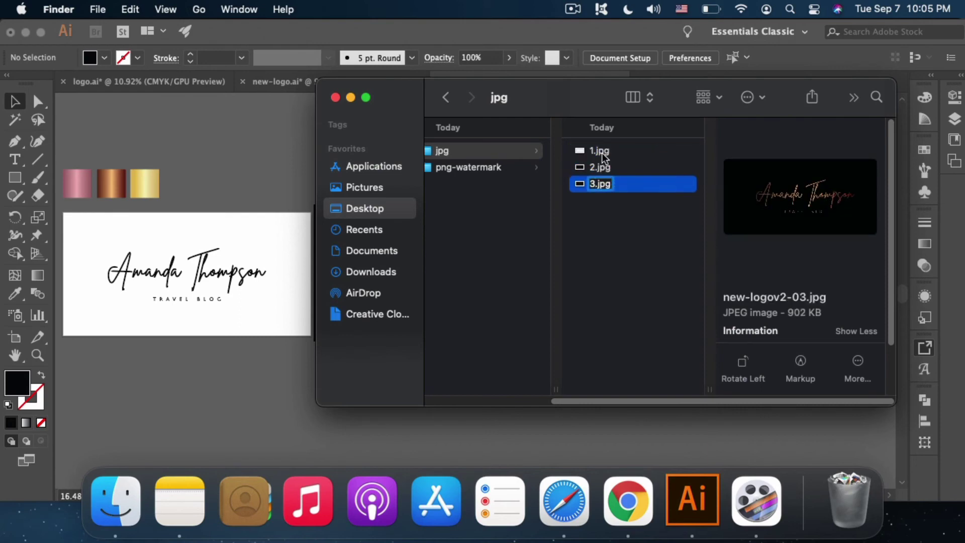
{"action": "key", "text": "Return"}
Step: Undo the stray rename, name the third file 3.jpg, and open all three JPGs in Preview
{"action": "left_click", "coordinate": [600, 151]}
{"action": "key", "text": "super+z"}
{"action": "left_click", "coordinate": [611, 180], "text": "shift"}
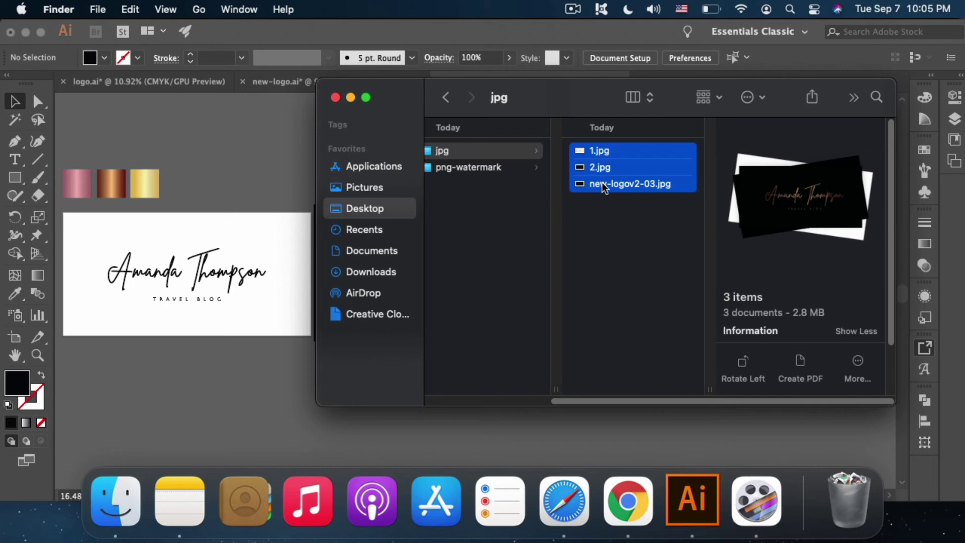
{"action": "left_click", "coordinate": [601, 183]}
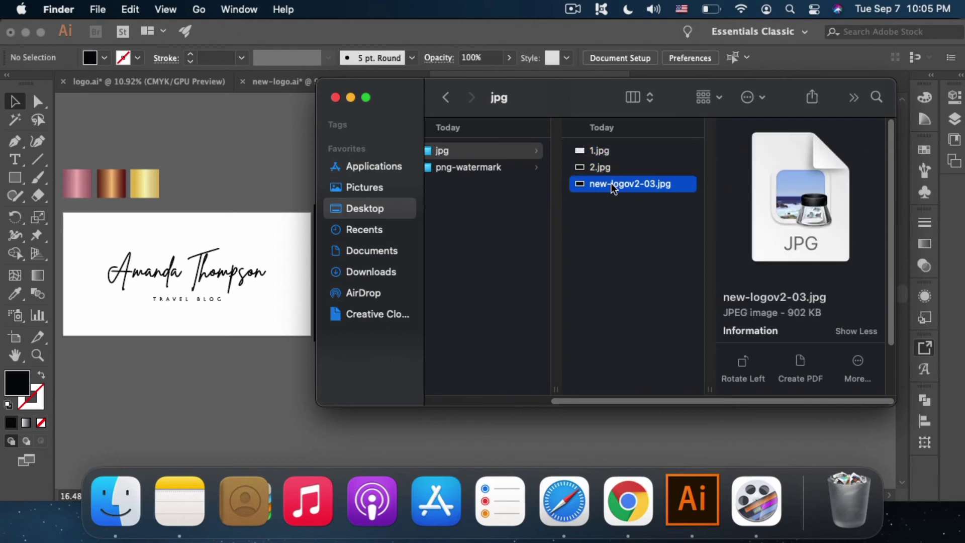
{"action": "left_click", "coordinate": [612, 185]}
{"action": "type", "text": "3"}
{"action": "left_click", "coordinate": [605, 153]}
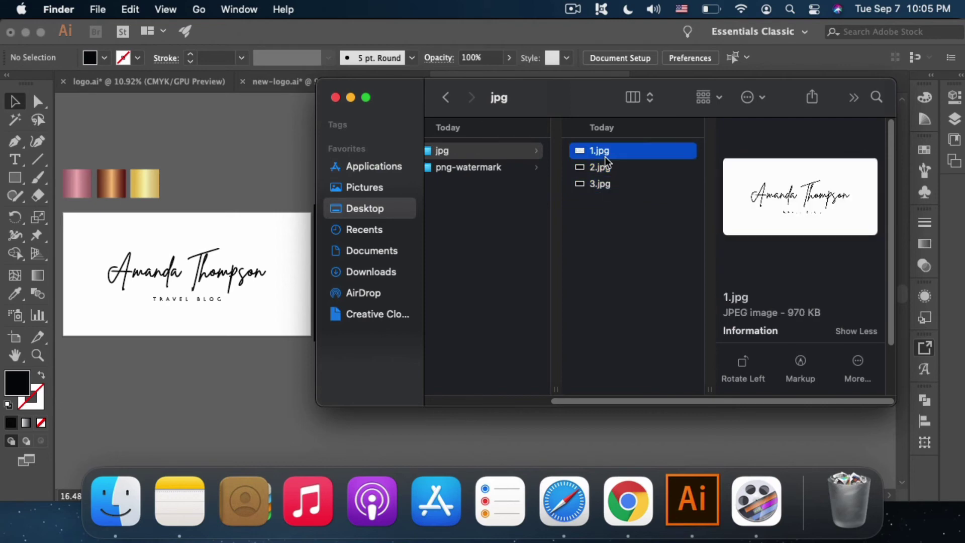
{"action": "left_click", "coordinate": [606, 182], "text": "shift"}
{"action": "double_click", "coordinate": [603, 185]}
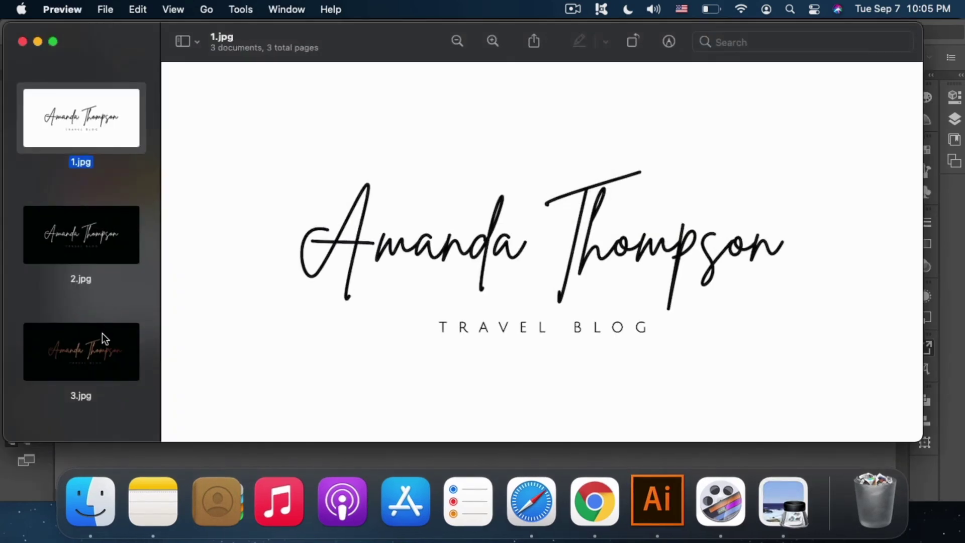
Step: Set all three images to 300 pixels/inch resolution with Adjust Size and save them
{"action": "left_click", "coordinate": [99, 339], "text": "shift"}
{"action": "left_click", "coordinate": [241, 9]}
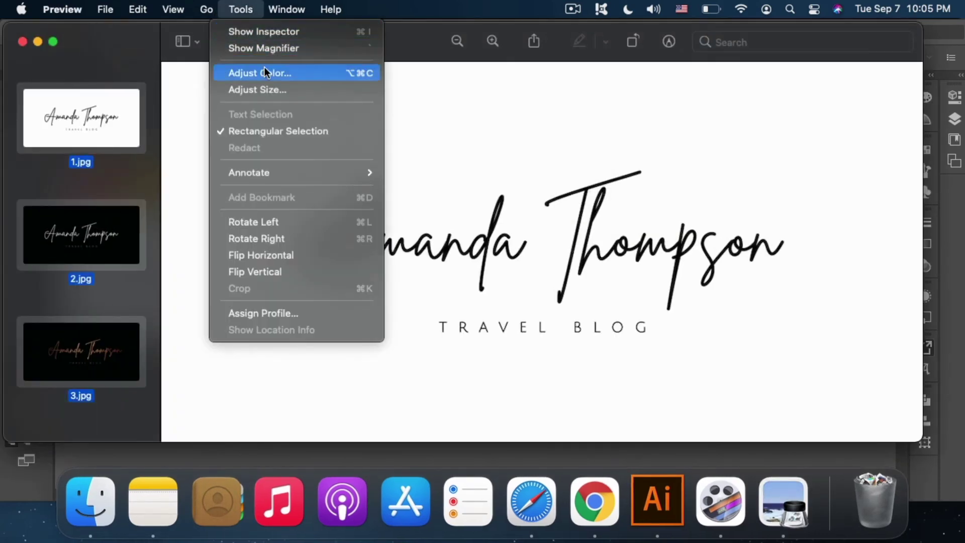
{"action": "left_click", "coordinate": [274, 90]}
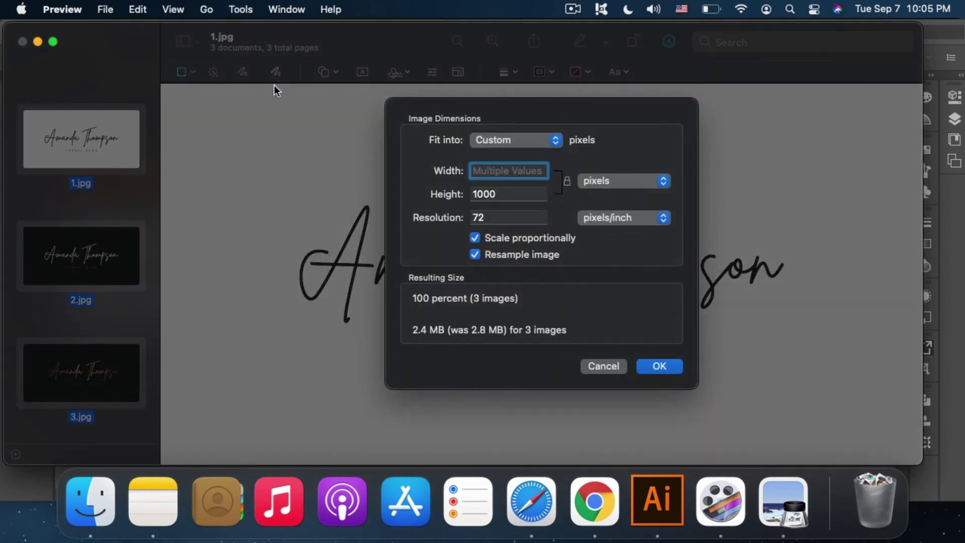
{"action": "key", "text": "Tab"}
{"action": "key", "text": "Tab"}
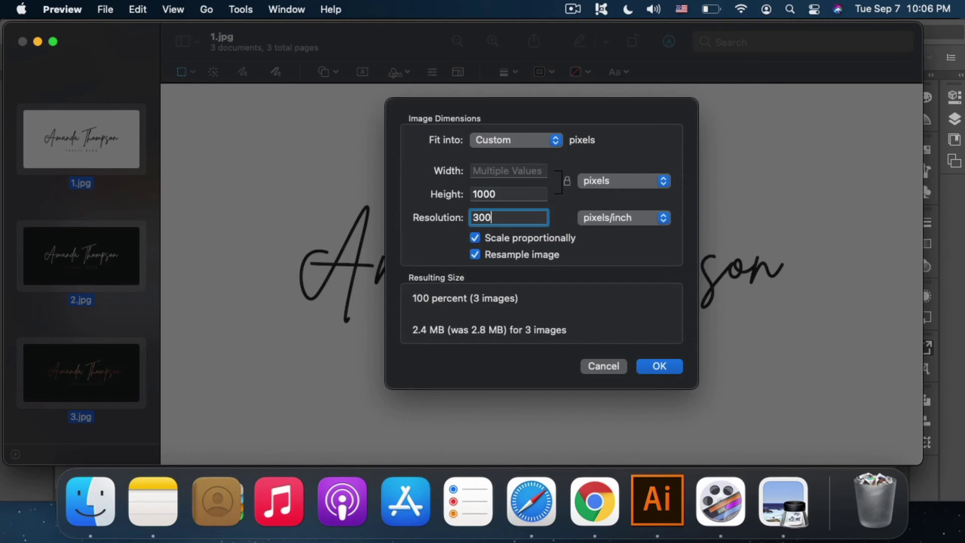
{"action": "key", "text": "Return"}
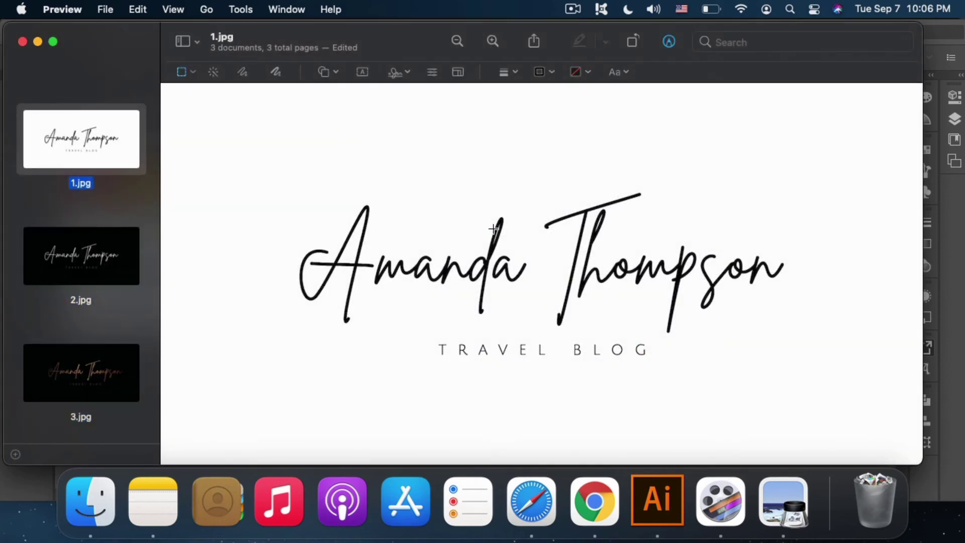
{"action": "key", "text": "super+s"}
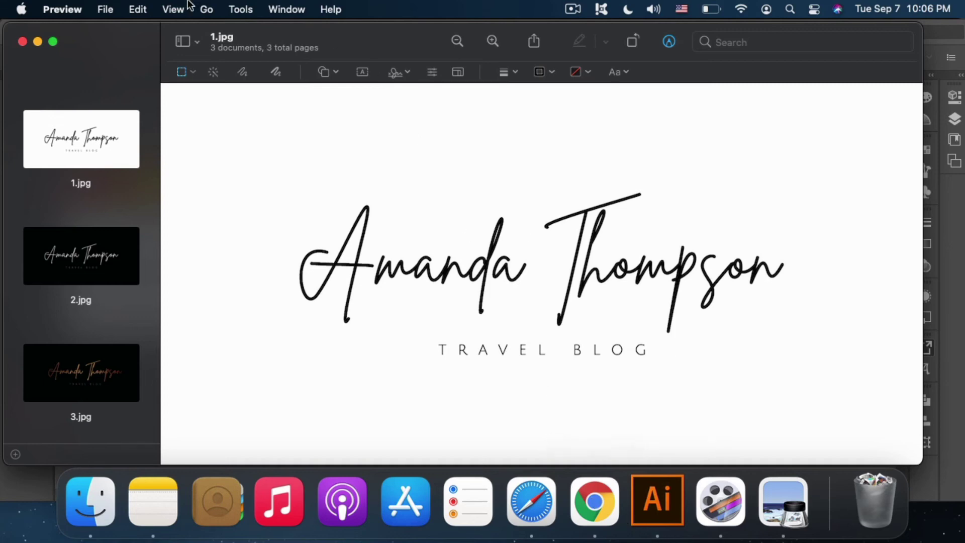
Step: Reopen Adjust Size to confirm 1.jpg is 2000 × 1000 at 300 ppi, then cancel
{"action": "left_click", "coordinate": [244, 9]}
{"action": "left_click", "coordinate": [267, 89]}
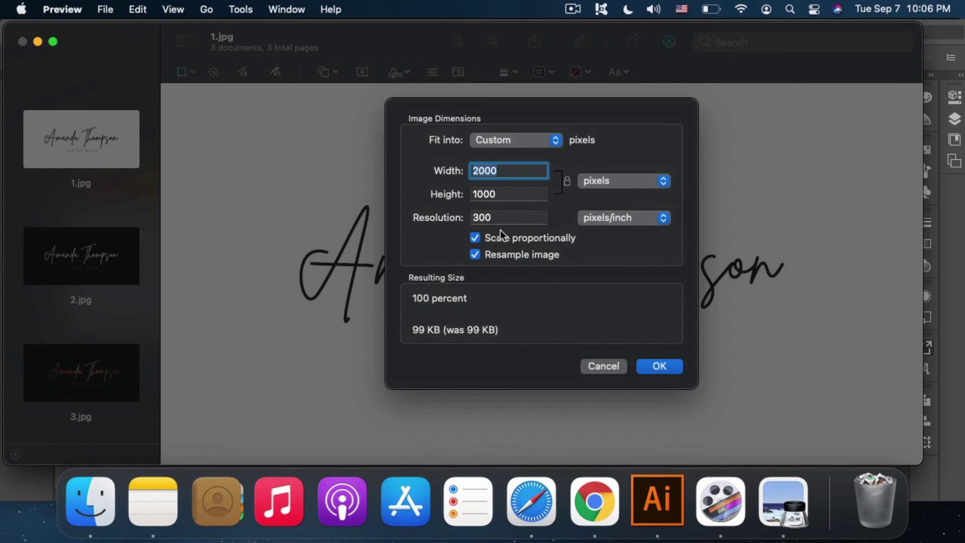
{"action": "left_click", "coordinate": [595, 363]}
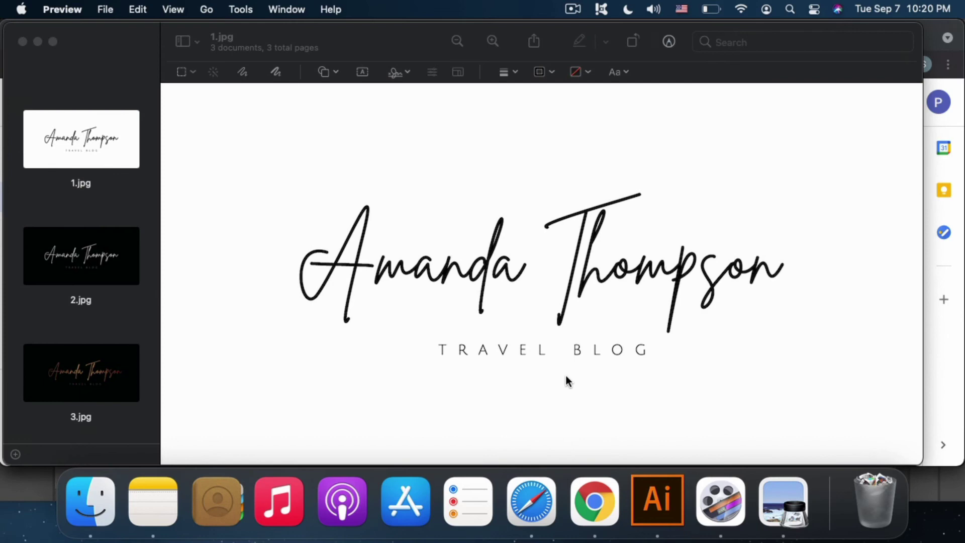
Step: In Google Drive, create a new folder named 'test-logo' and open it
{"action": "left_click", "coordinate": [594, 501]}
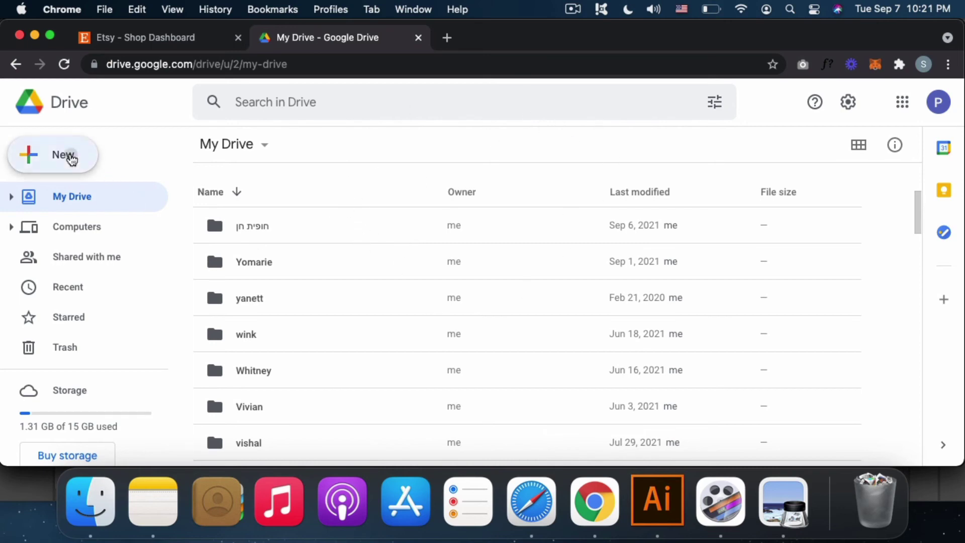
{"action": "left_click", "coordinate": [71, 159]}
{"action": "left_click", "coordinate": [89, 161]}
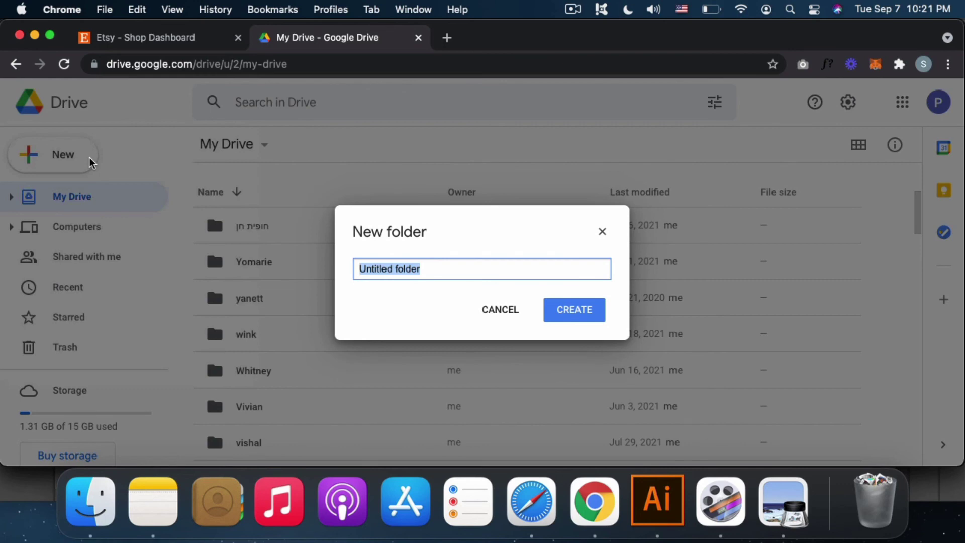
{"action": "type", "text": "test-l"}
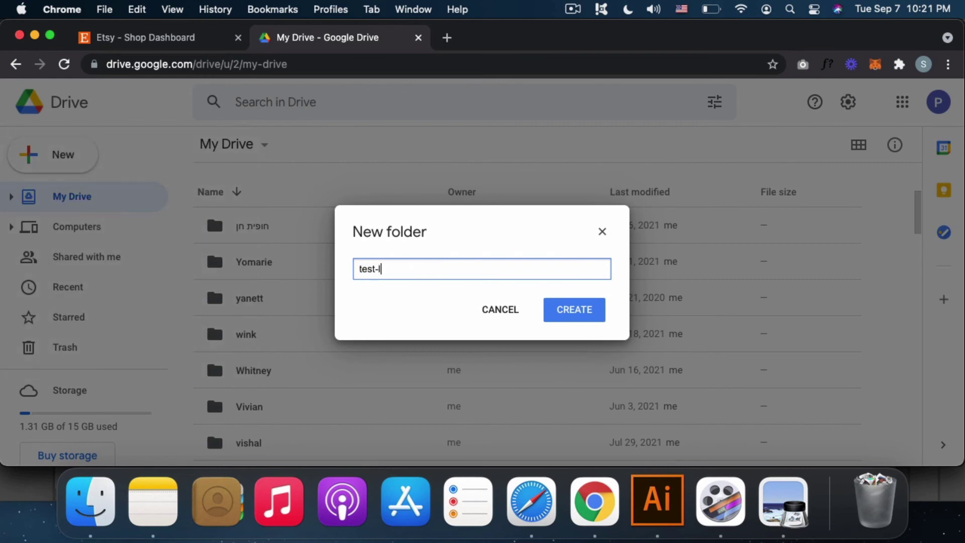
{"action": "type", "text": "ogo"}
{"action": "key", "text": "Return"}
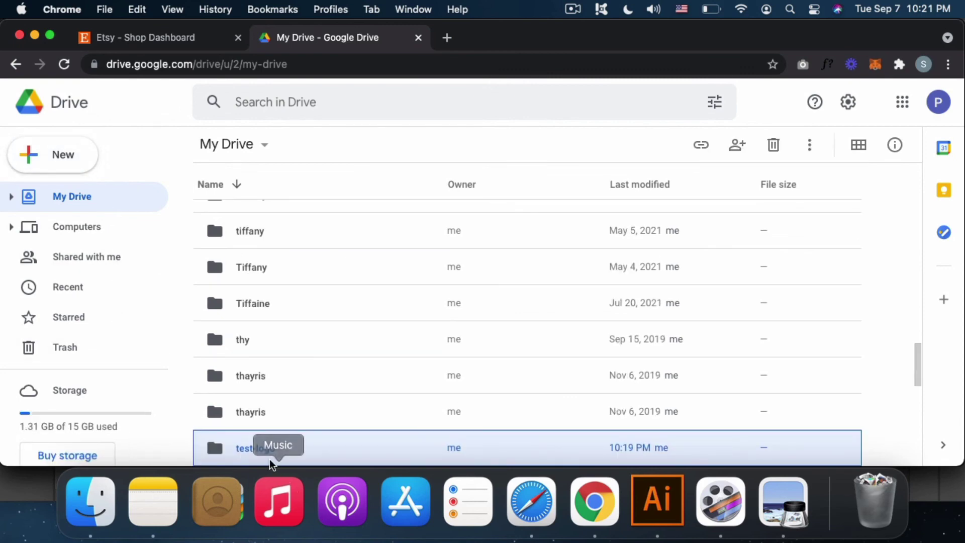
{"action": "double_click", "coordinate": [257, 448]}
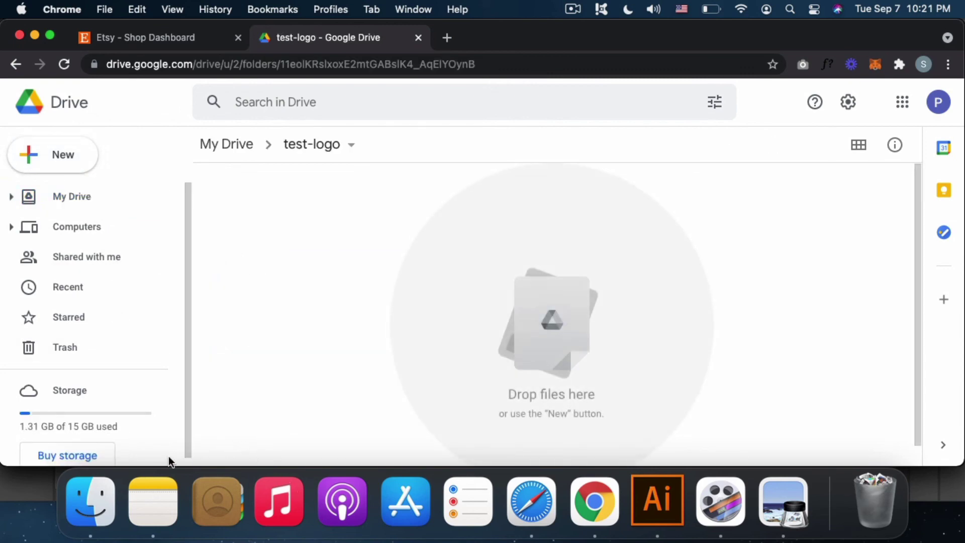
Step: Drag the logo folder from Finder into test-logo to upload it
{"action": "left_click", "coordinate": [97, 502]}
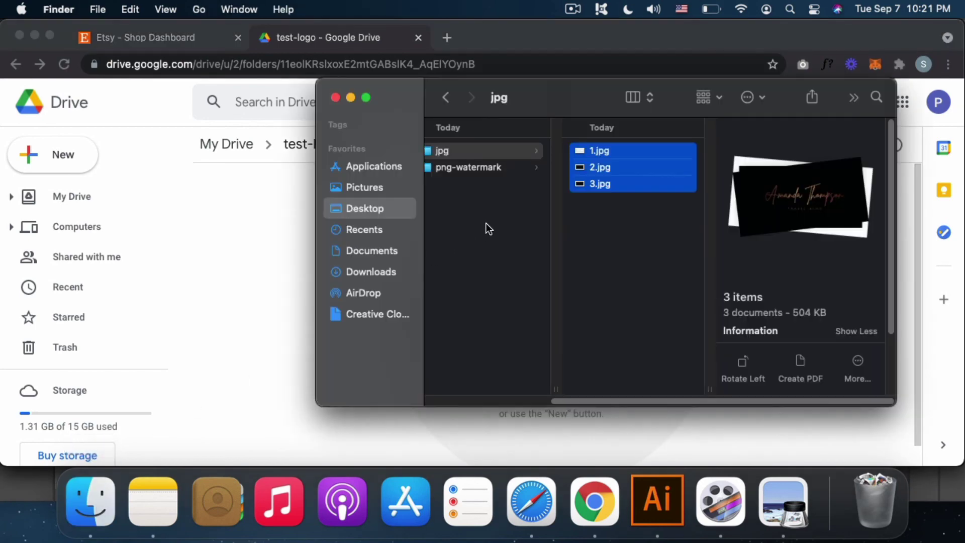
{"action": "left_click", "coordinate": [520, 182]}
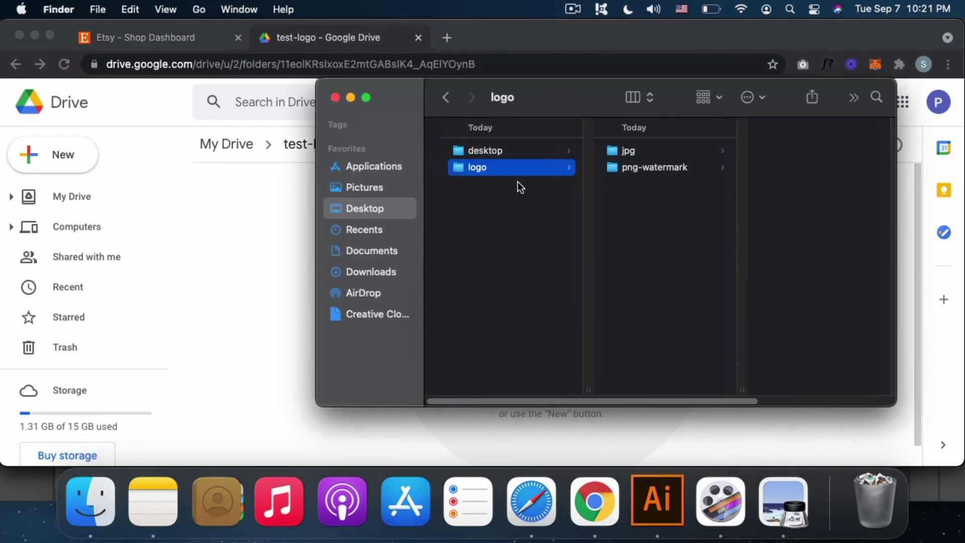
{"action": "left_click_drag", "start_coordinate": [461, 166], "coordinate": [258, 203]}
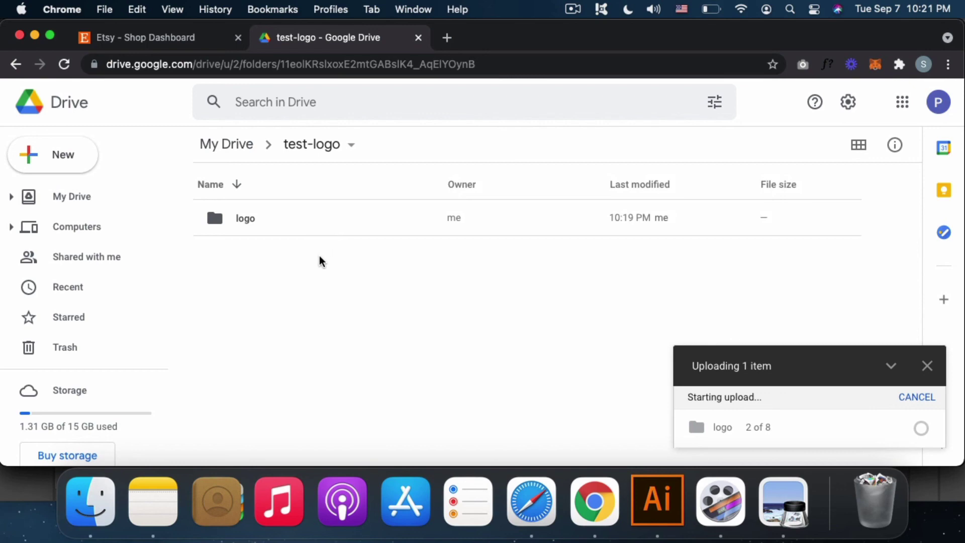
{"action": "left_click", "coordinate": [267, 224]}
Step: Share the logo folder so anyone with the link can view it, and copy the link
{"action": "right_click", "coordinate": [267, 224]}
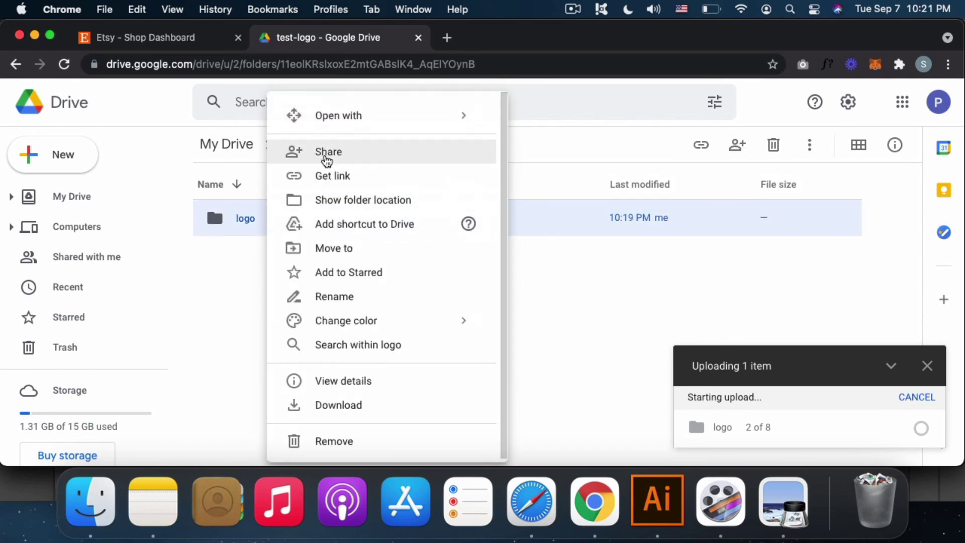
{"action": "left_click", "coordinate": [324, 153]}
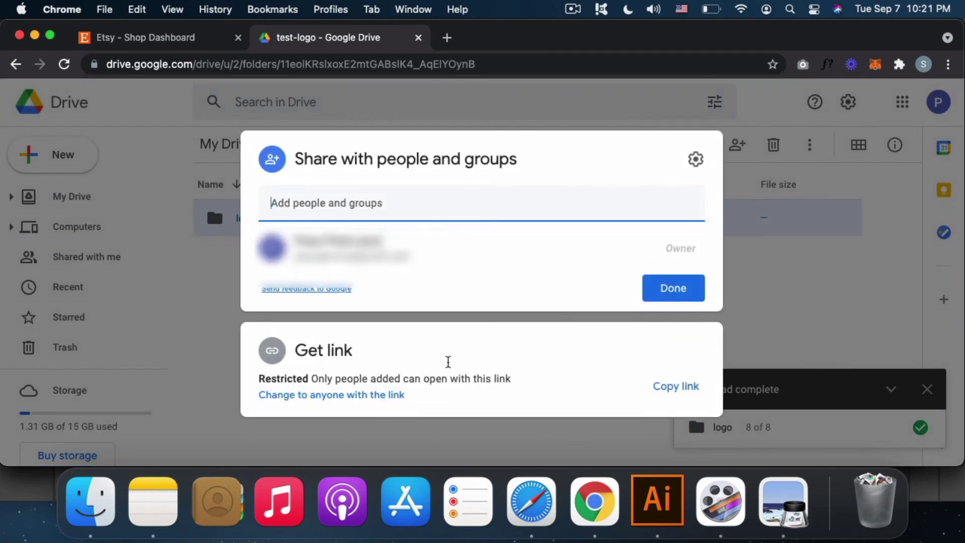
{"action": "left_click", "coordinate": [373, 394]}
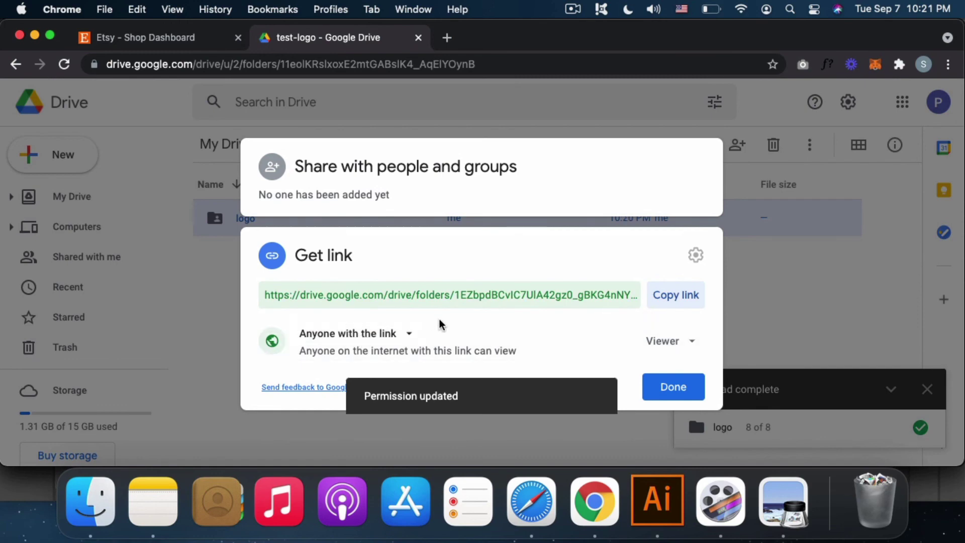
{"action": "left_click", "coordinate": [692, 297]}
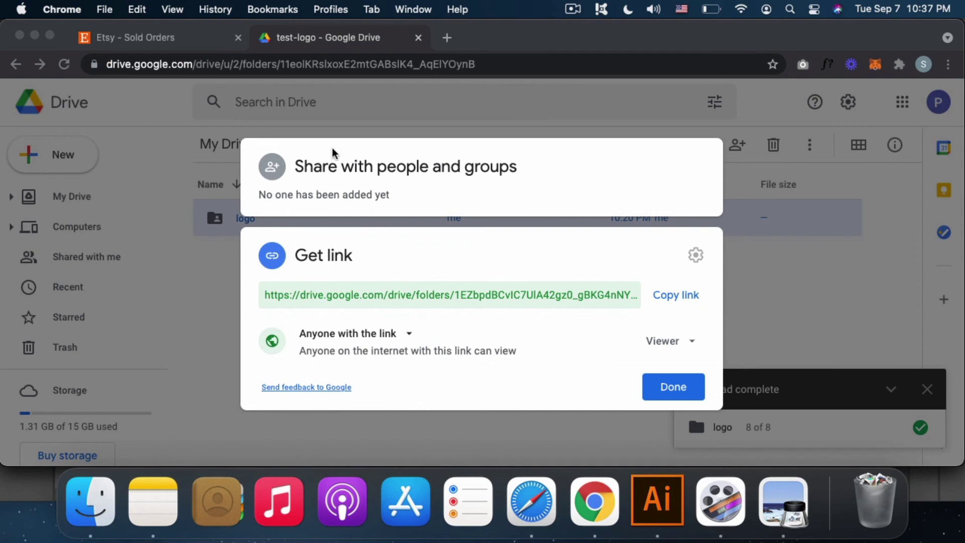
Step: View the Etsy Sold Orders buyer conversation, checking it against the Drive sharing settings
{"action": "left_click", "coordinate": [184, 42]}
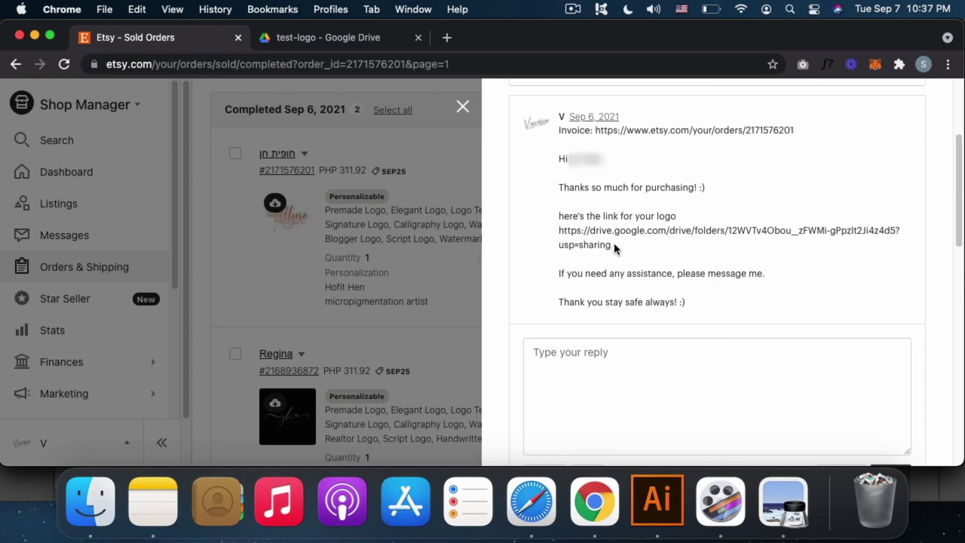
{"action": "left_click", "coordinate": [339, 41]}
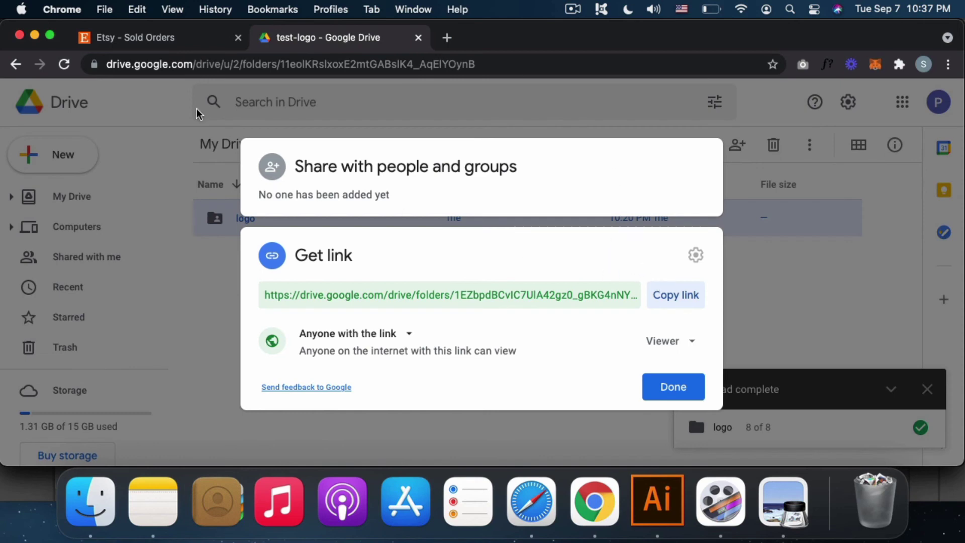
{"action": "left_click", "coordinate": [132, 40]}
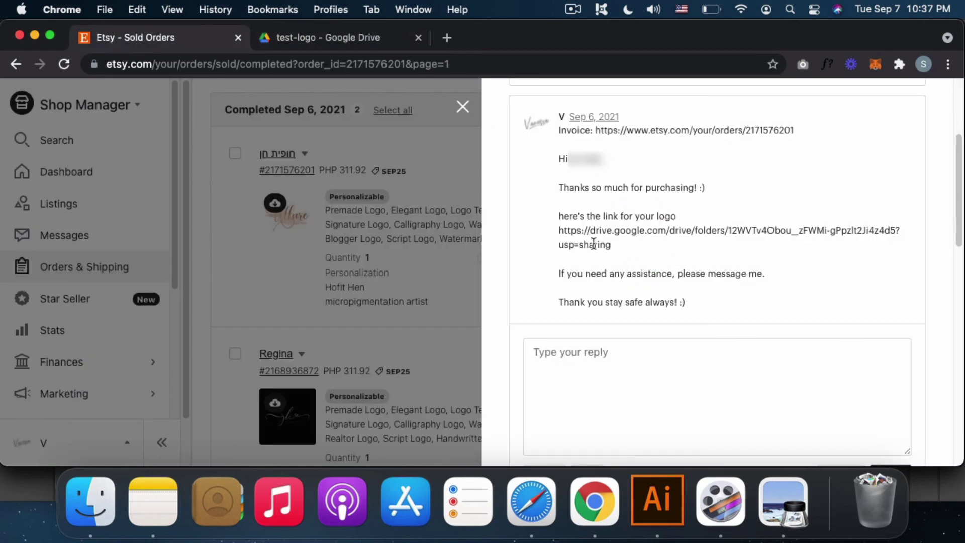